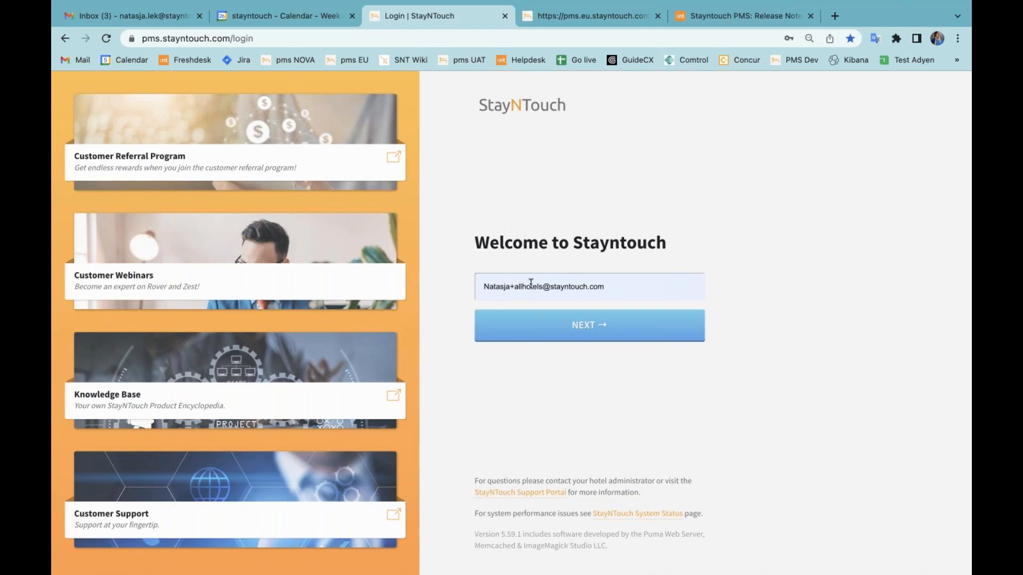
# Sign in with the filled-in account credentials and continue to the Wexford Bay Hotel property.
pyautogui.click(549, 330)
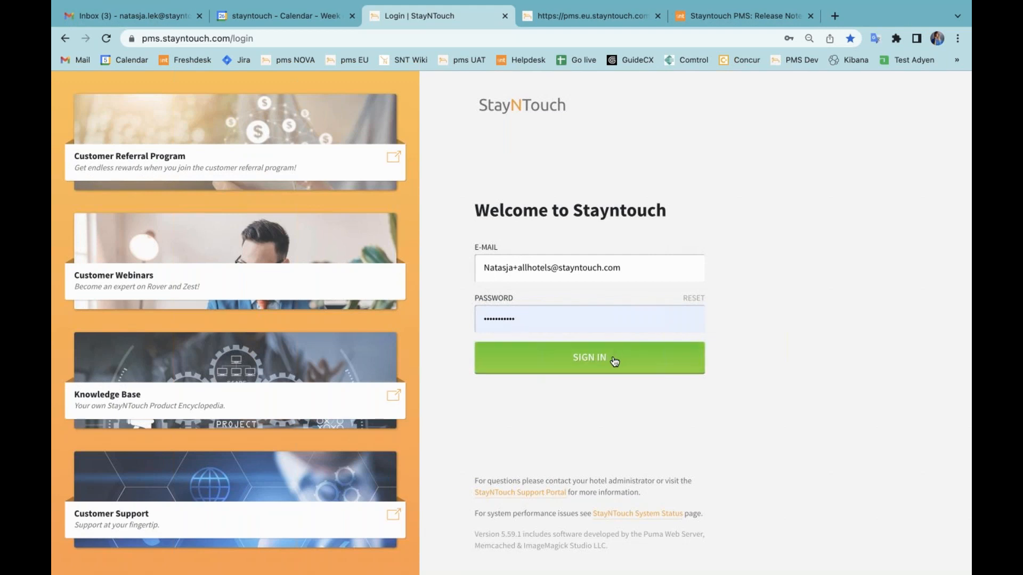
pyautogui.click(585, 361)
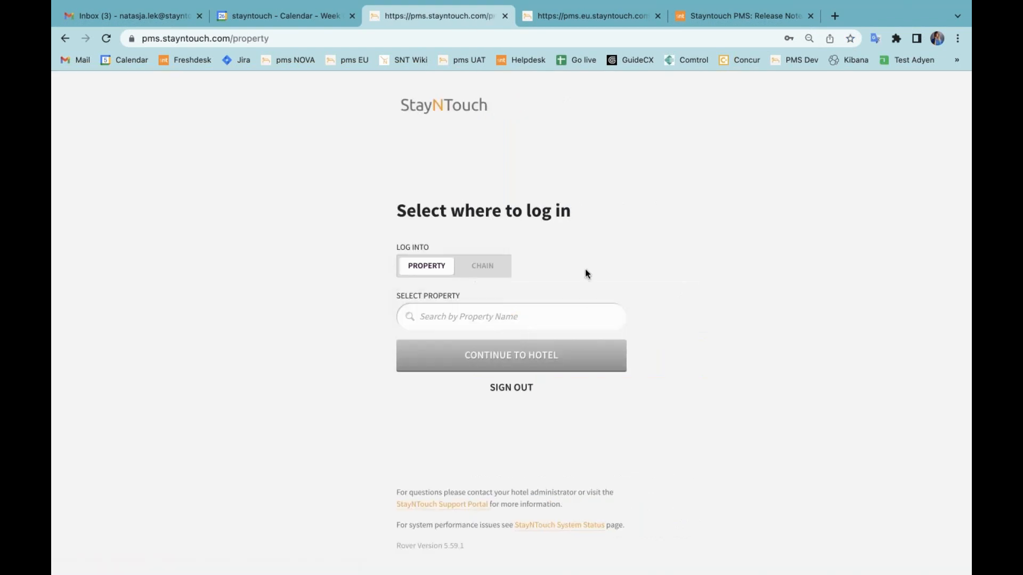
pyautogui.click(544, 310)
pyautogui.write('wexf')
pyautogui.click(496, 344)
pyautogui.click(502, 360)
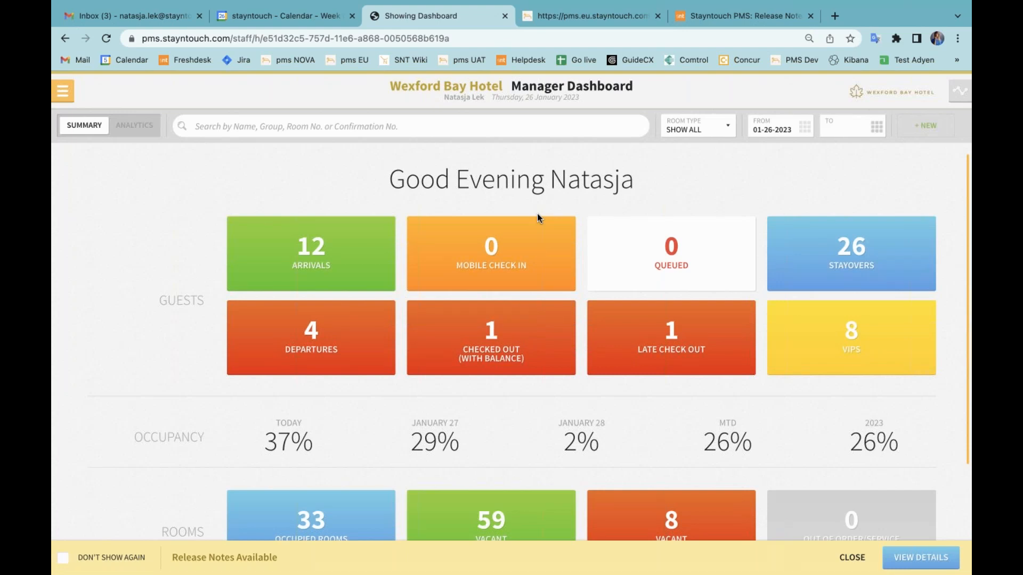
# Search for the guest by first name, open the arriving reservation's stay card, and dismiss the deposit request.
pyautogui.click(472, 133)
pyautogui.write('Natas')
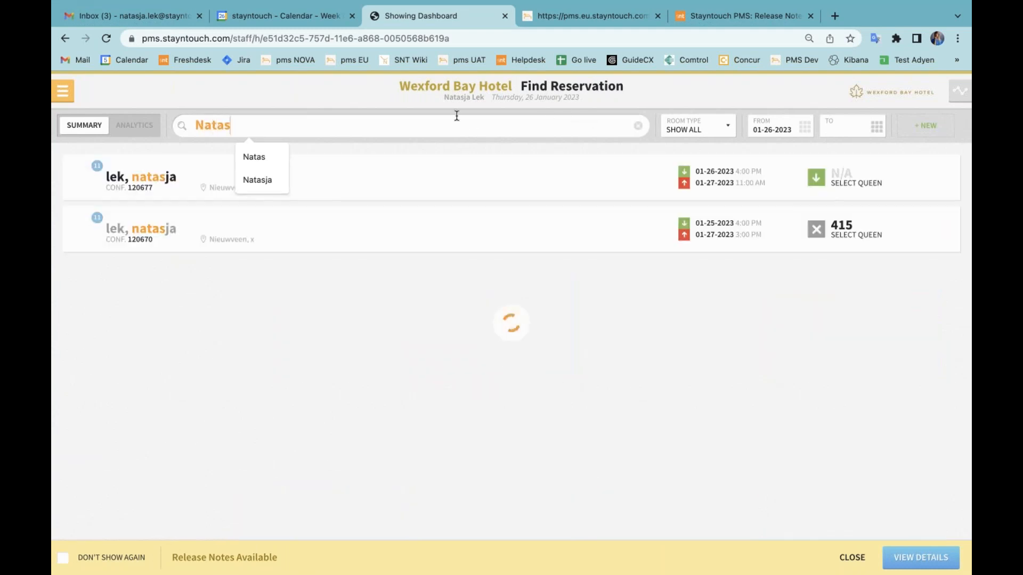
pyautogui.press('Return')
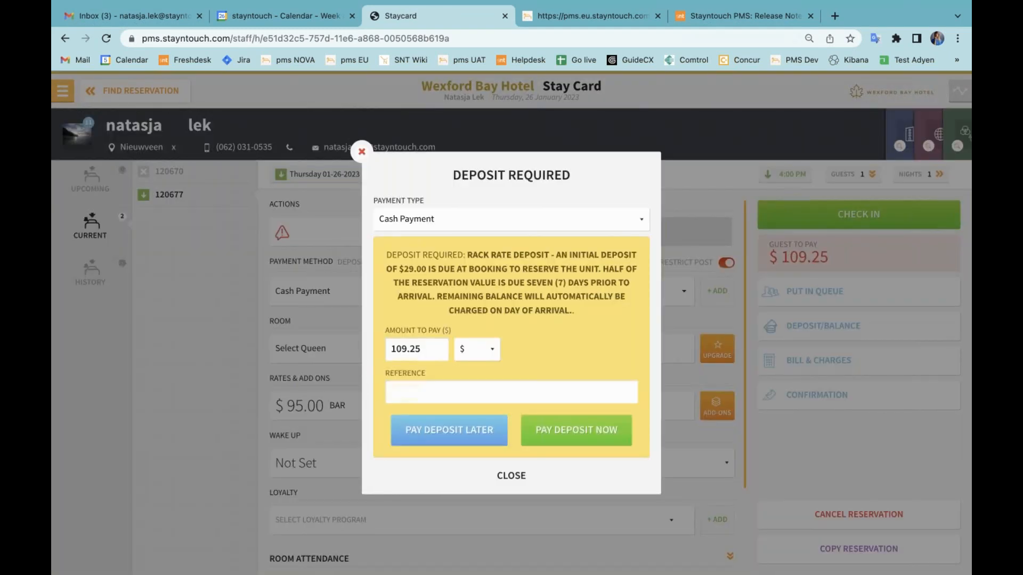
pyautogui.click(502, 477)
# Add one Chocolate Dipped Strawberries add-on to the reservation and return to the stay card.
pyautogui.click(714, 410)
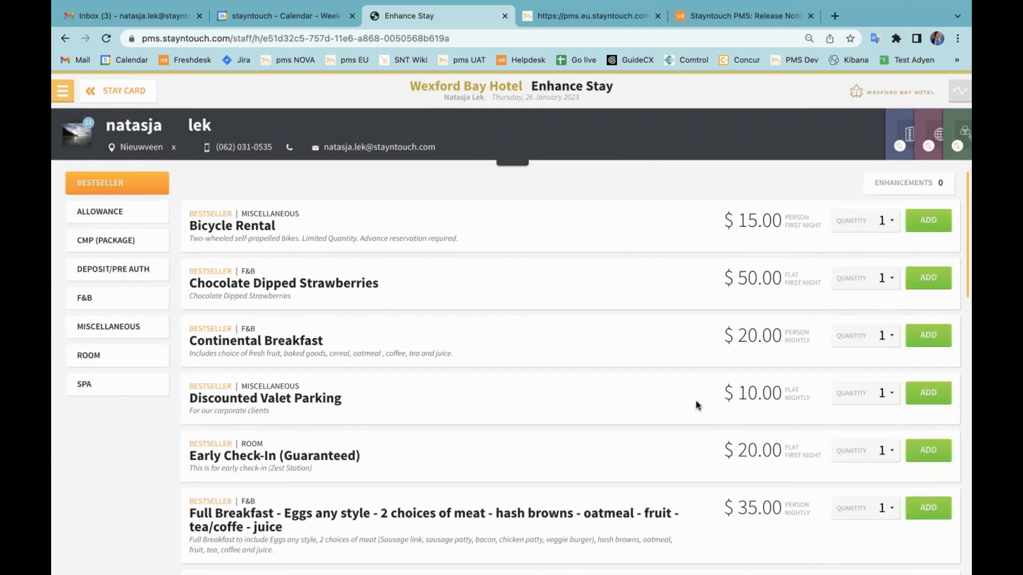
pyautogui.click(930, 281)
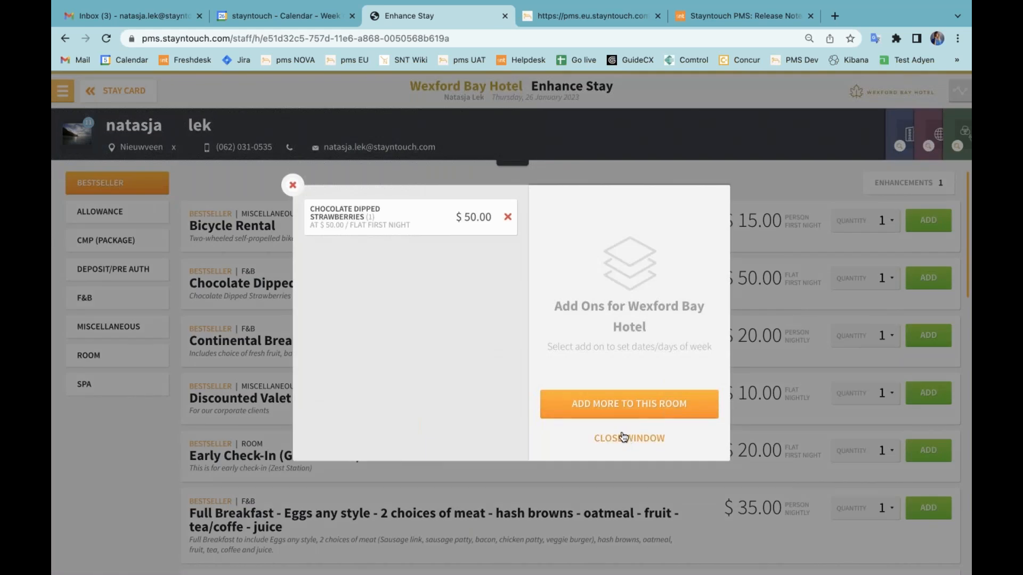
pyautogui.click(625, 438)
pyautogui.click(124, 91)
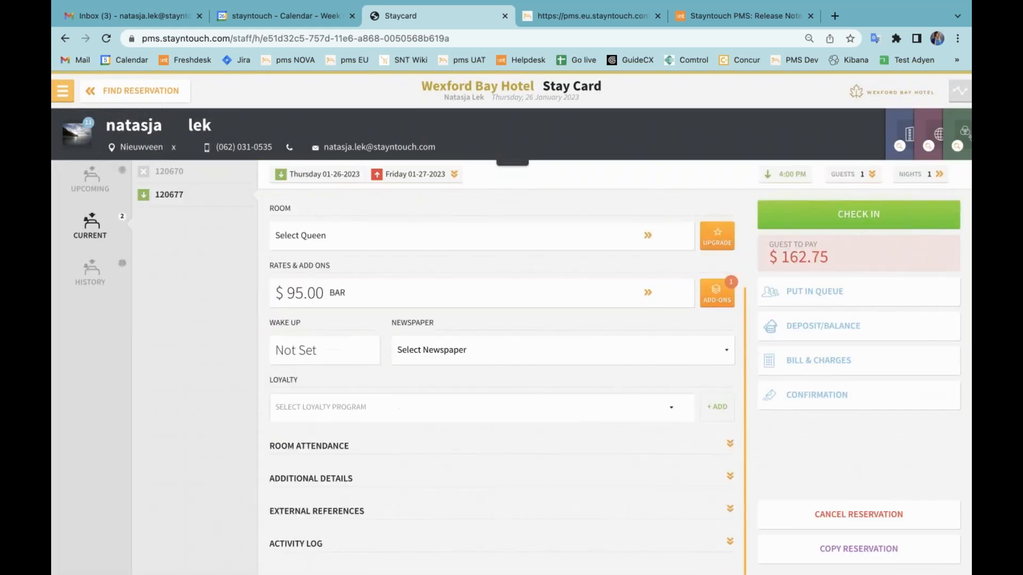
# Examine the reservation's activity log for the added add-on's quantity details, and return to the stay card.
pyautogui.click(365, 542)
pyautogui.click(319, 537)
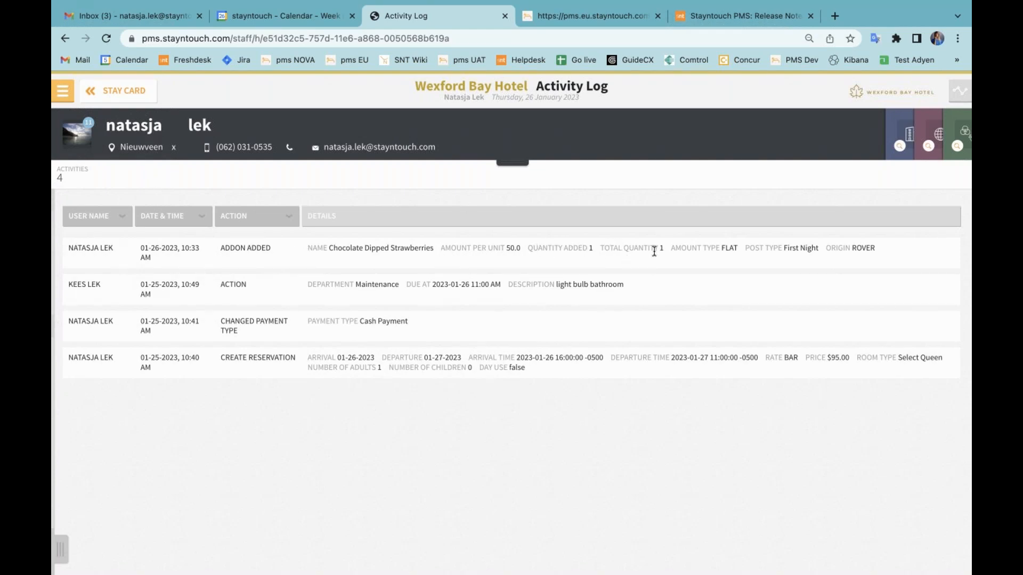
pyautogui.click(138, 97)
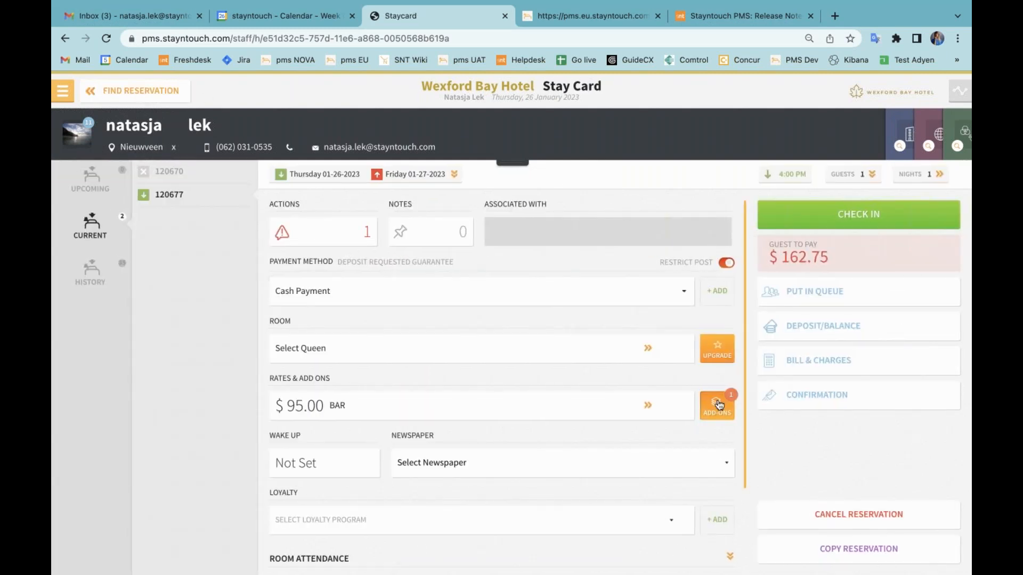
# Add a second Chocolate Dipped Strawberries add-on to the reservation and return to the stay card.
pyautogui.click(718, 404)
pyautogui.click(700, 404)
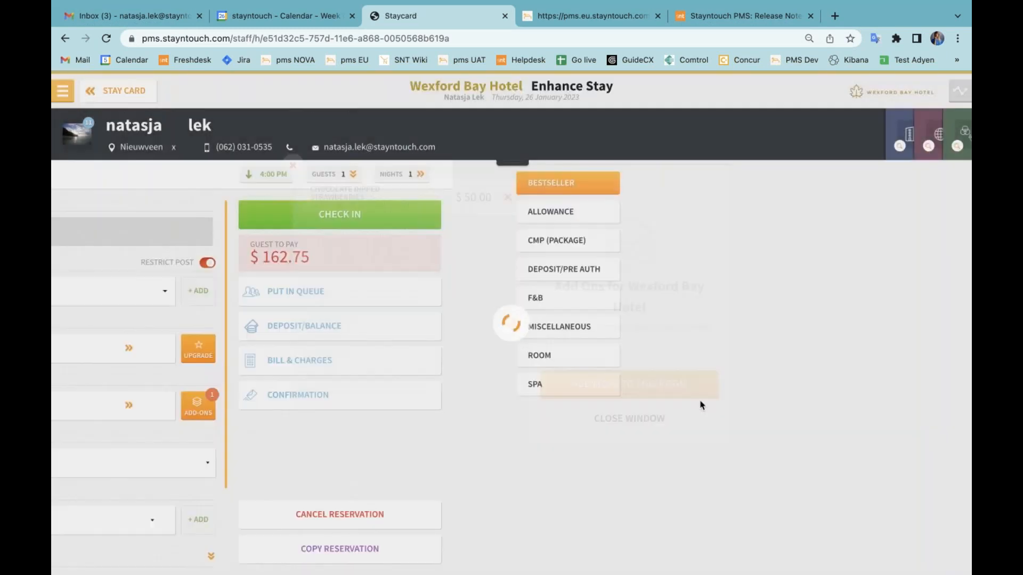
pyautogui.click(928, 279)
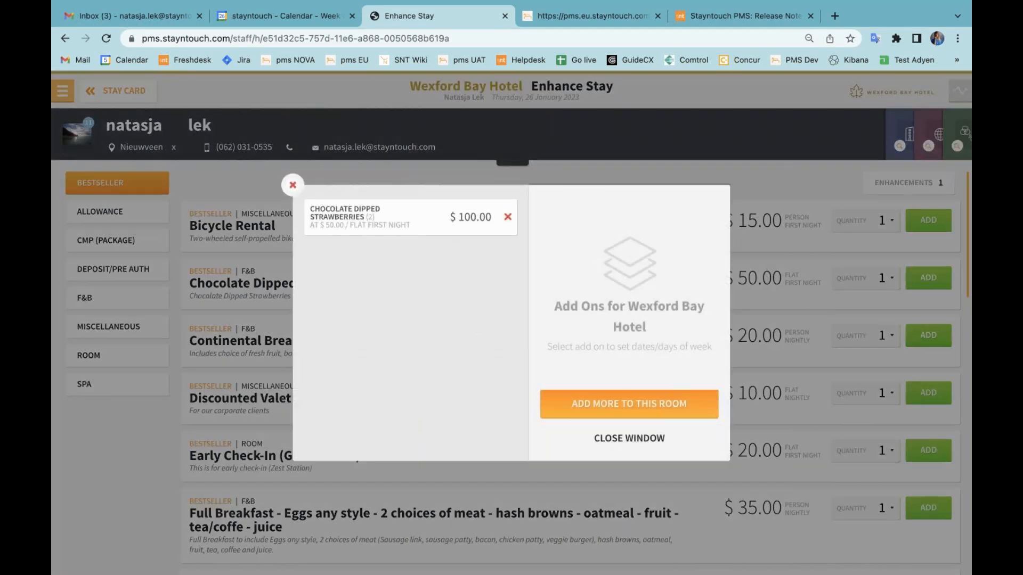
pyautogui.click(628, 438)
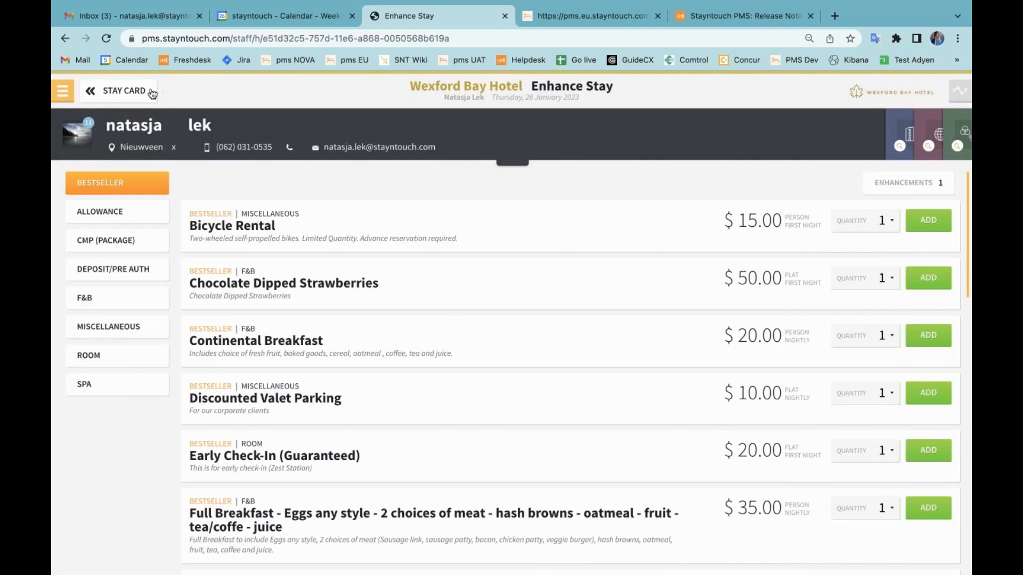
pyautogui.click(150, 91)
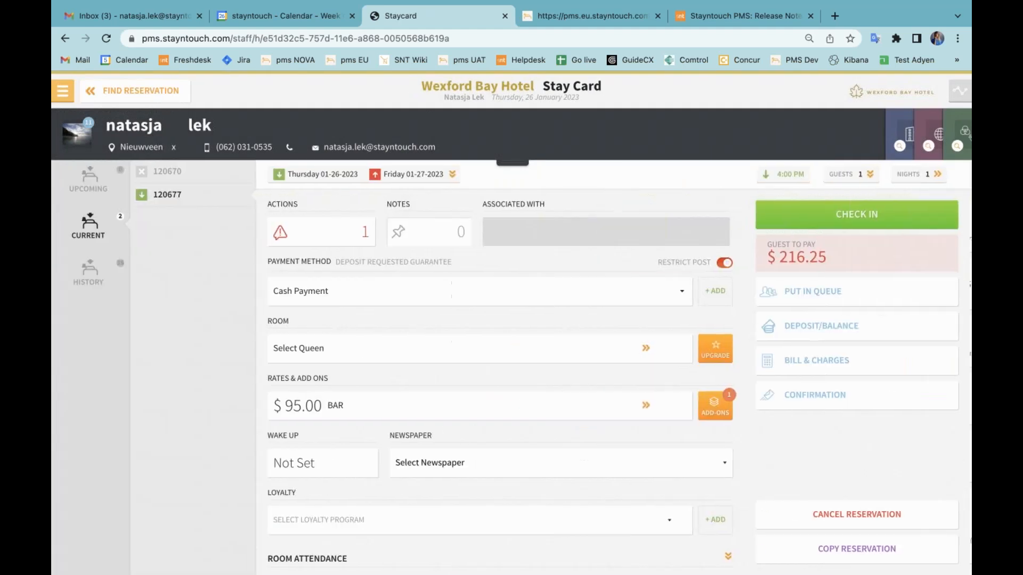
# Compare the quantity added and total quantity of the second add-on entry in the activity log.
pyautogui.scroll(-3, 411, 538)
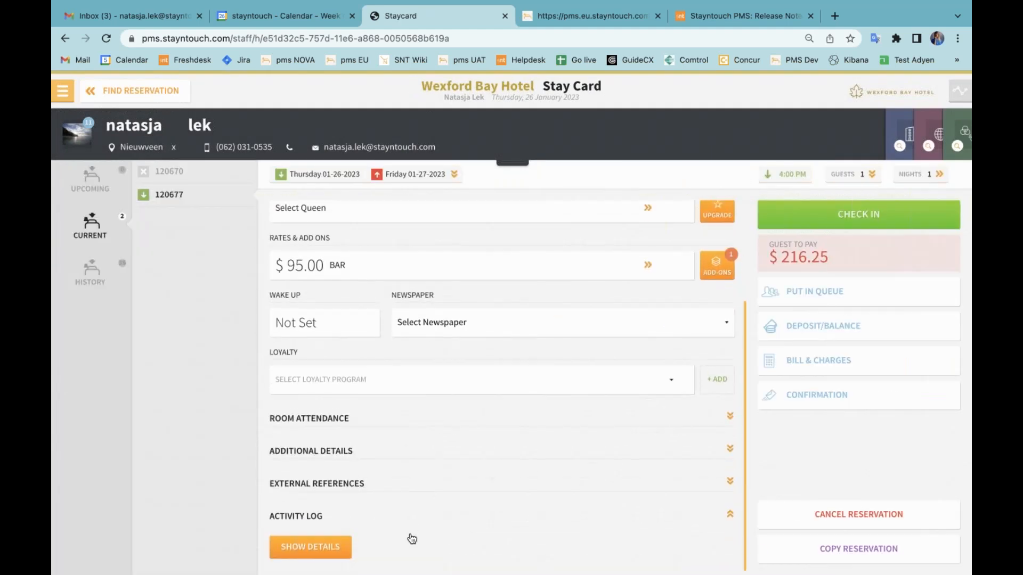
pyautogui.click(292, 542)
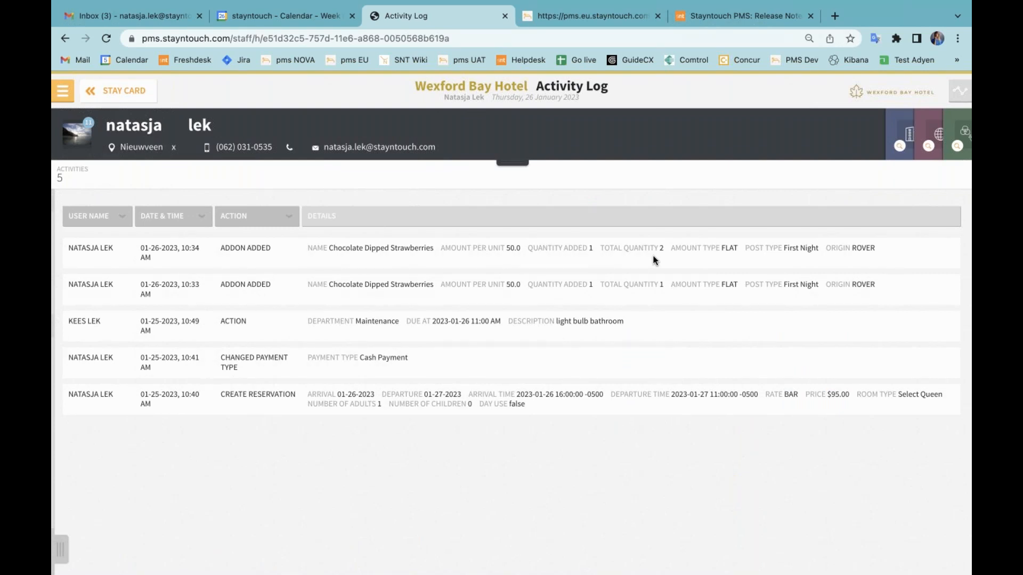
pyautogui.click(130, 91)
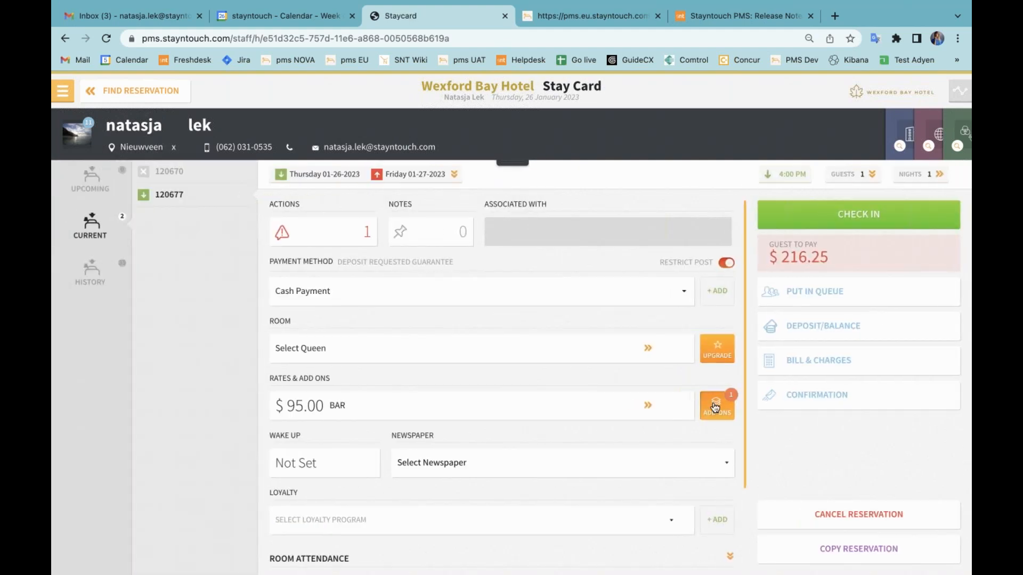
# Remove the Chocolate Dipped Strawberries add-on from the reservation and close the add-ons window.
pyautogui.click(715, 403)
pyautogui.click(507, 218)
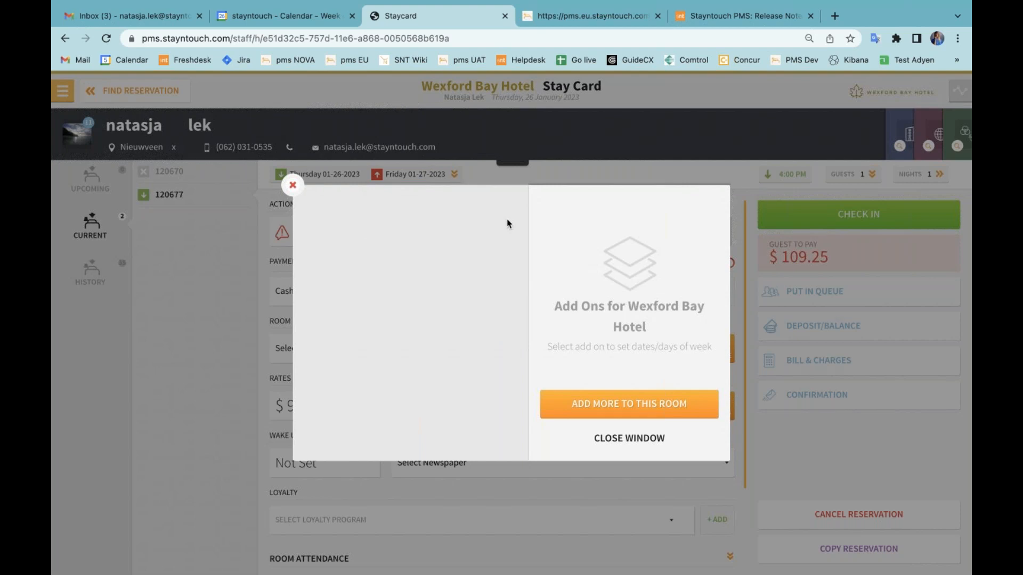
pyautogui.click(630, 439)
# Check how the activity log records the add-on removal, and return to the stay card.
pyautogui.scroll(-2, 548, 415)
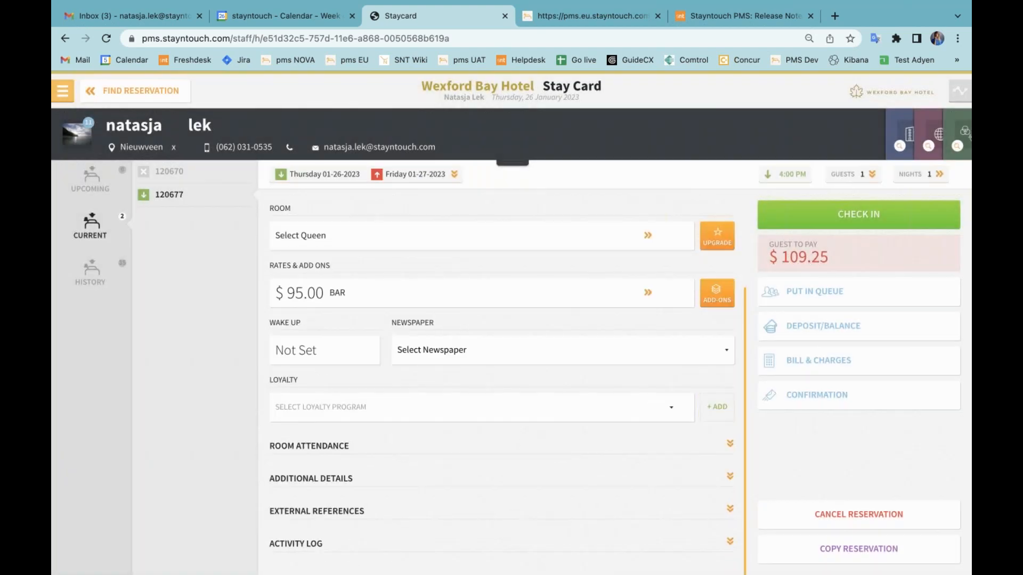
pyautogui.click(462, 547)
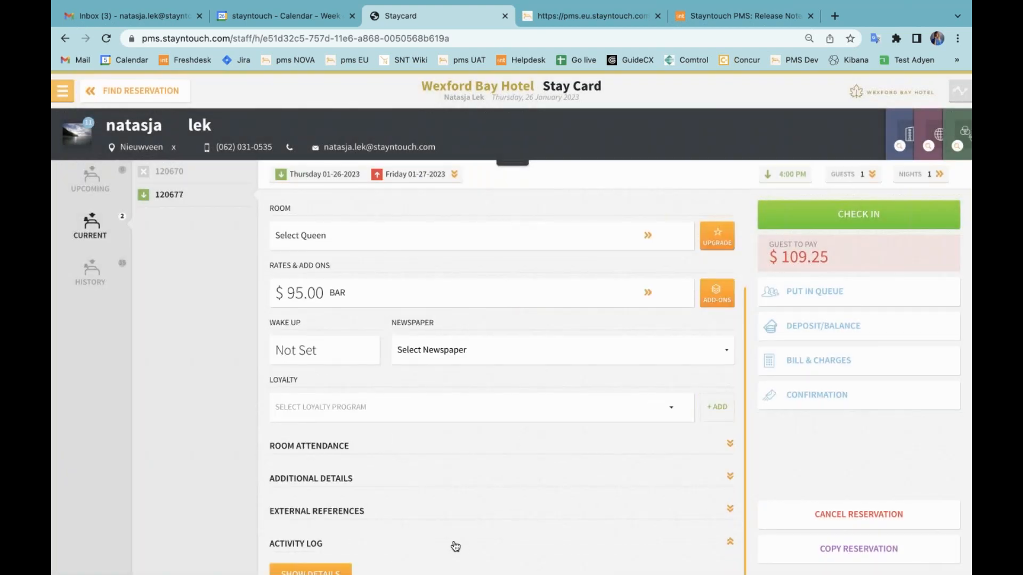
pyautogui.click(335, 572)
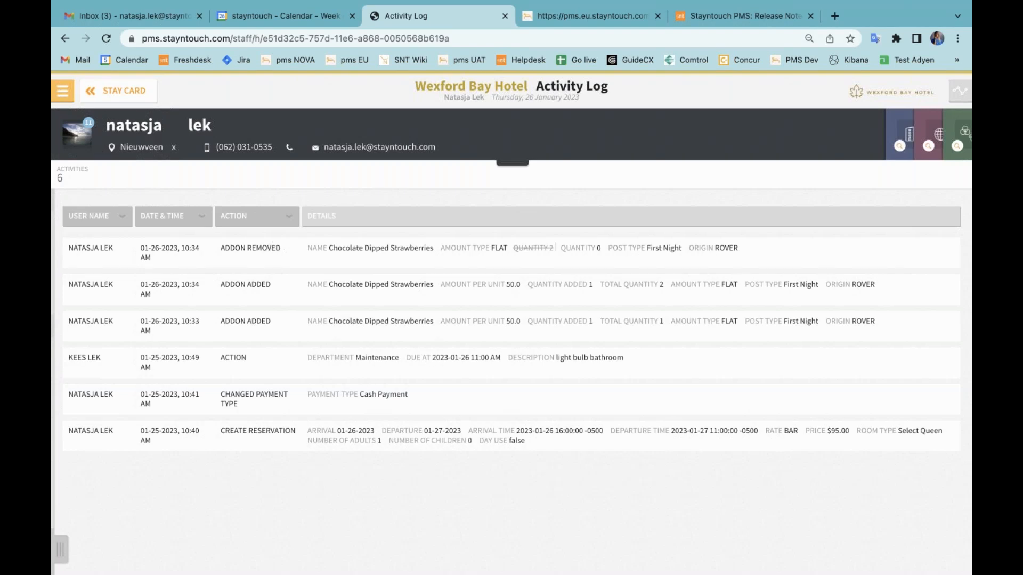
pyautogui.click(145, 95)
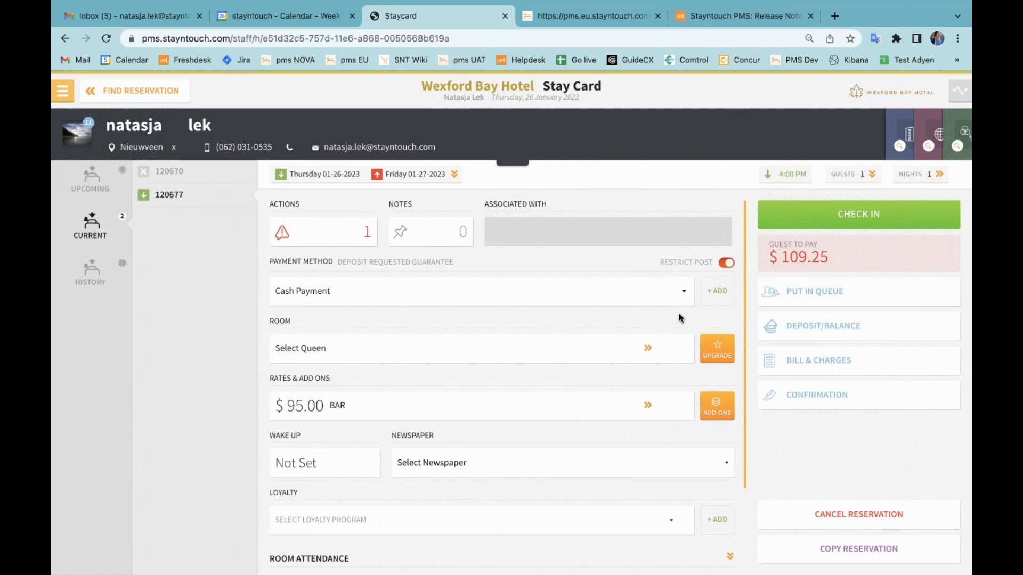
# Add the Late Checkout - 2 PM add-on with quantity 1 to the reservation and return to the stay card.
pyautogui.click(715, 414)
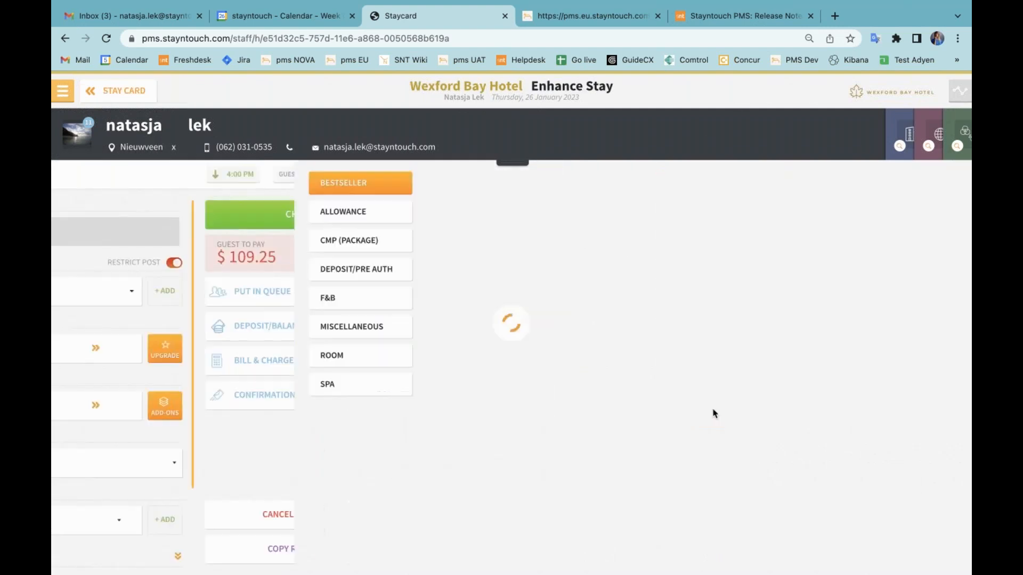
pyautogui.scroll(-3, 502, 382)
pyautogui.scroll(-5, 502, 384)
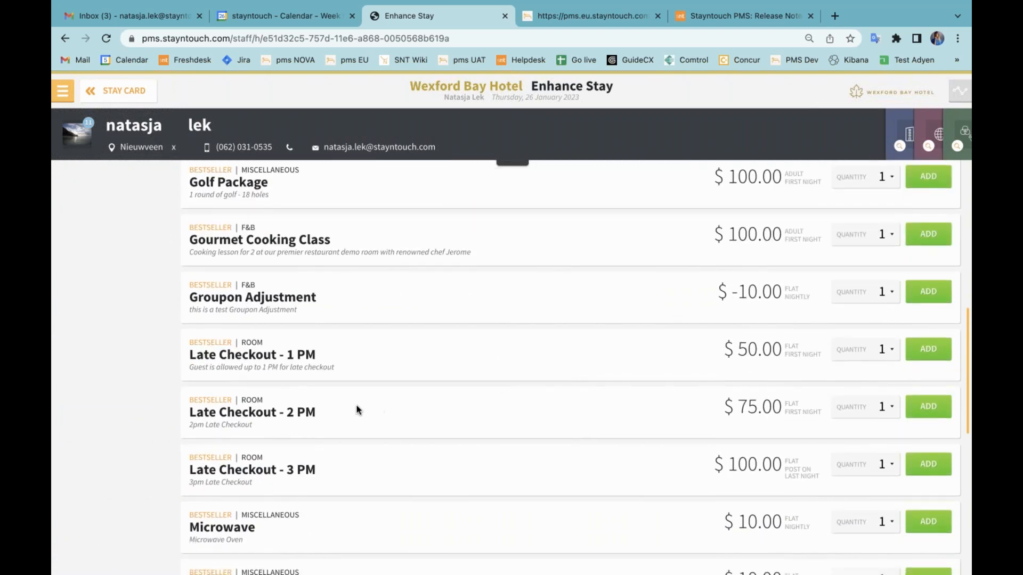
pyautogui.click(932, 411)
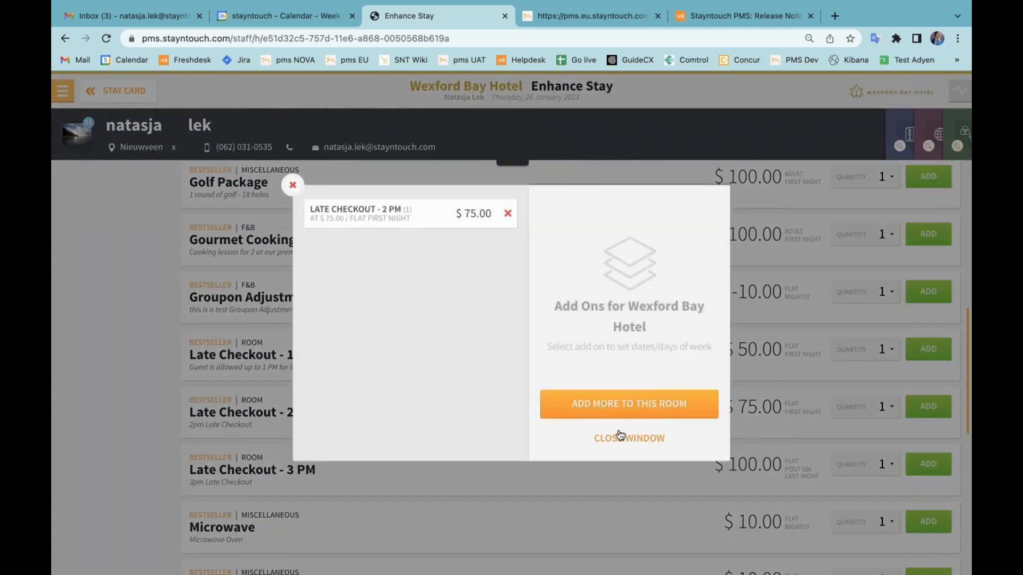
pyautogui.click(622, 438)
pyautogui.click(124, 90)
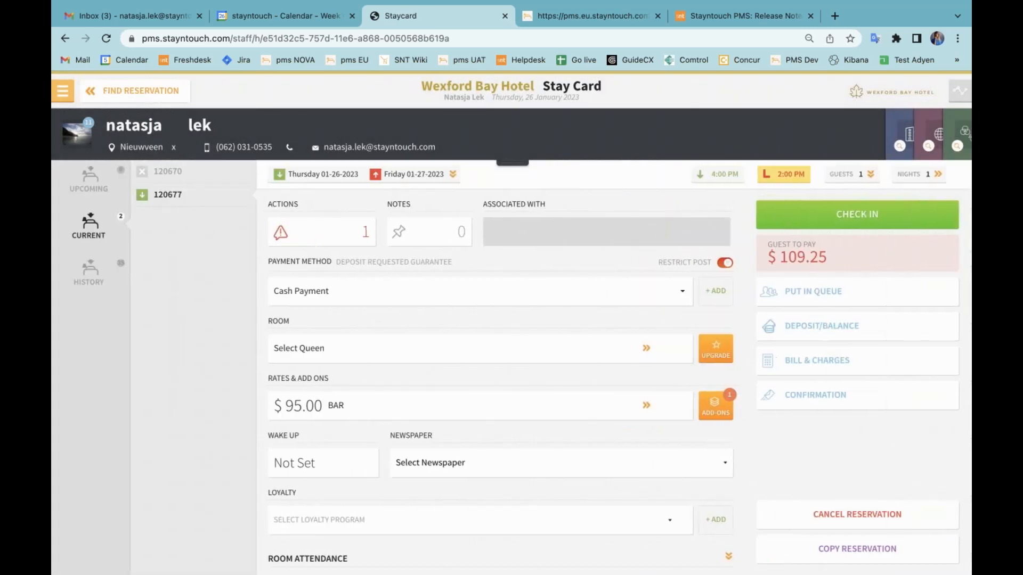
# Inspect the hour options for the reservation's late departure time and close the time editor.
pyautogui.click(778, 183)
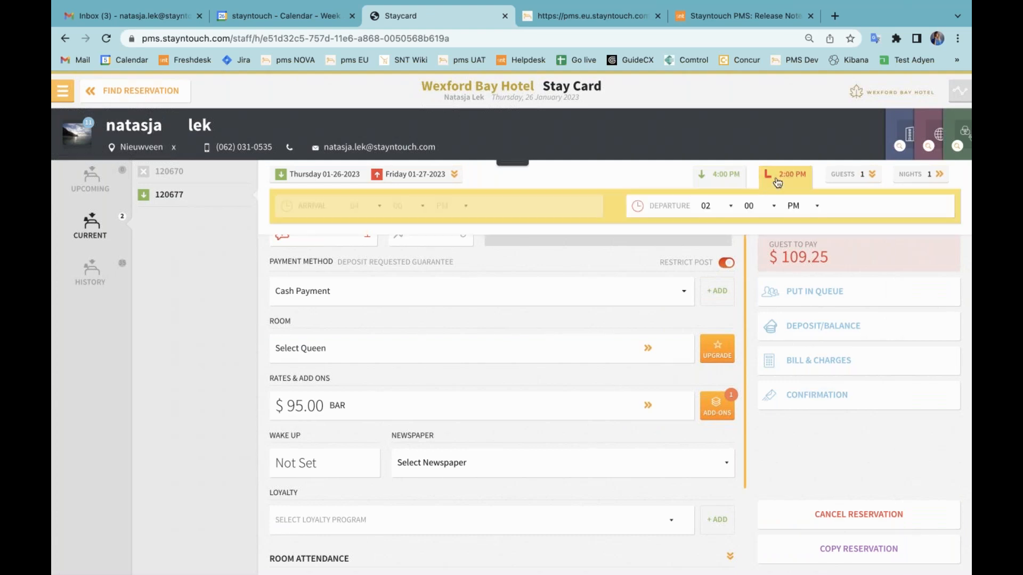
pyautogui.click(713, 212)
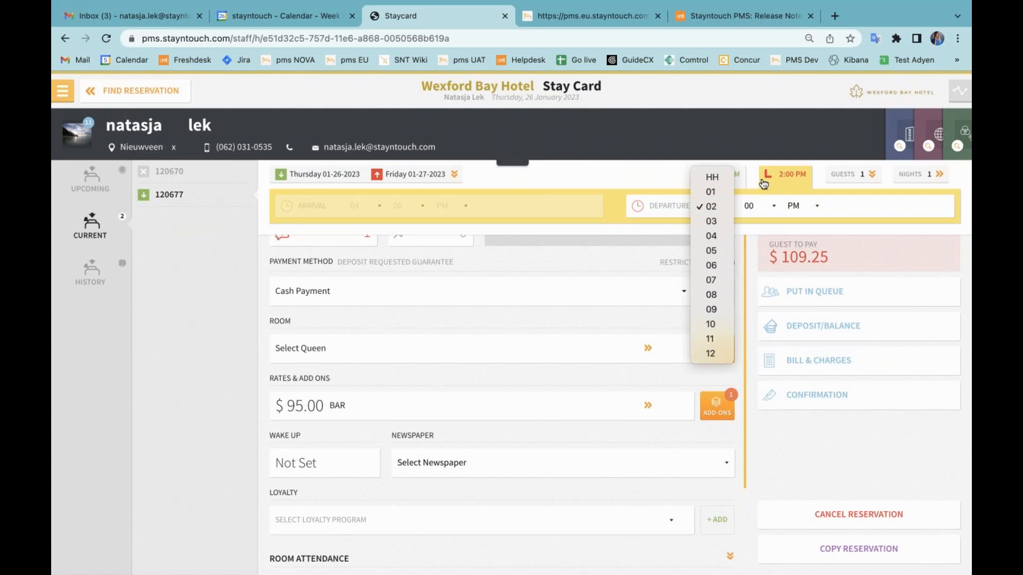
pyautogui.click(785, 179)
pyautogui.click(782, 182)
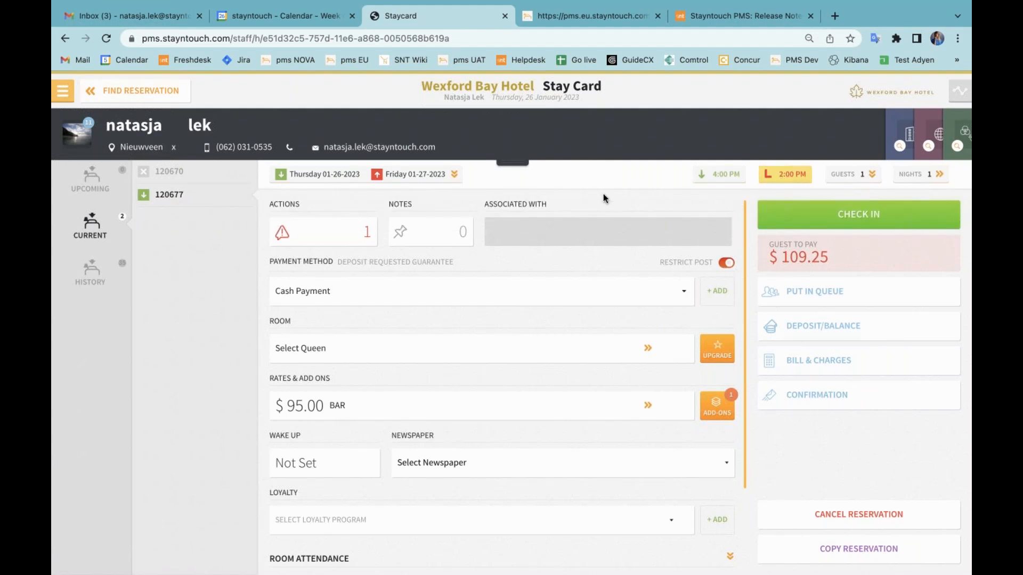
# Open the list of rates in the hotel admin settings.
pyautogui.click(64, 96)
pyautogui.click(92, 526)
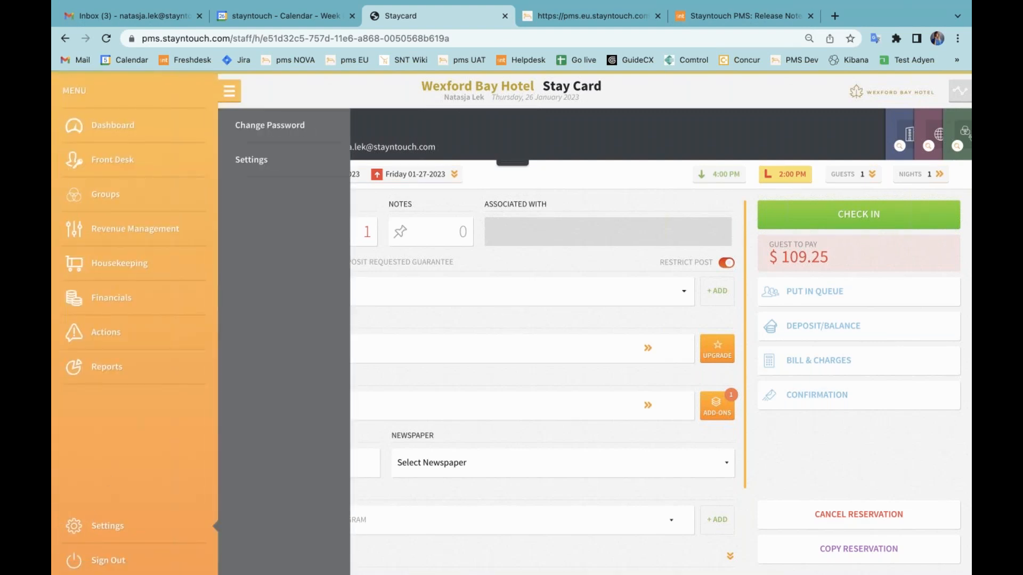
pyautogui.click(272, 169)
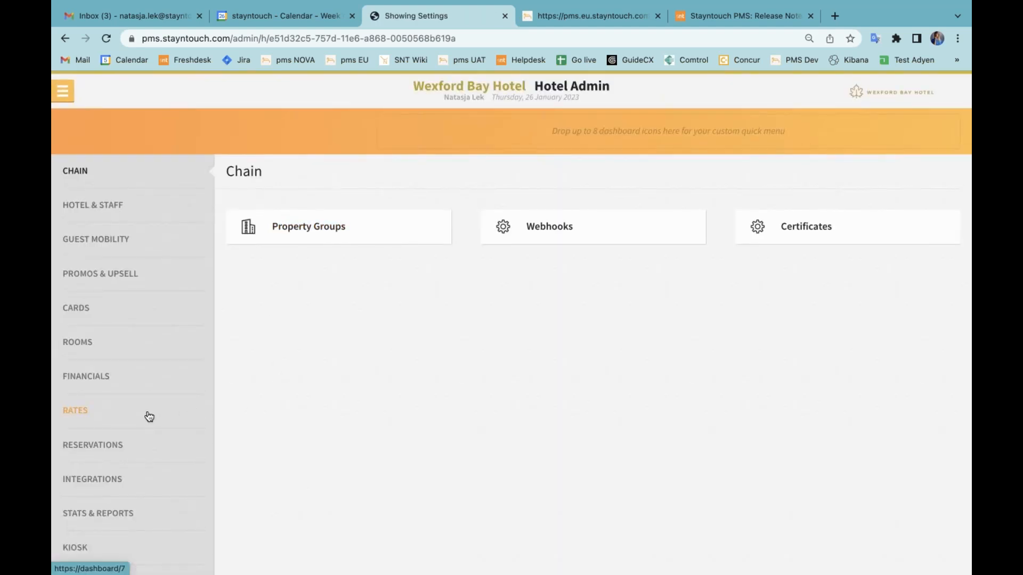
pyautogui.click(123, 418)
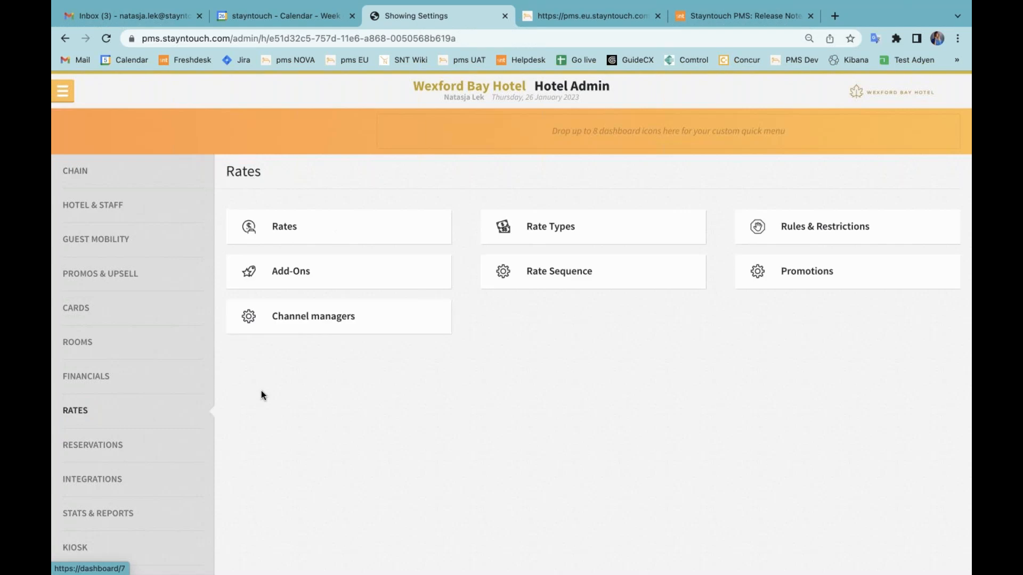
pyautogui.click(309, 230)
# Search the rates list for "based" and clear the search again.
pyautogui.click(891, 207)
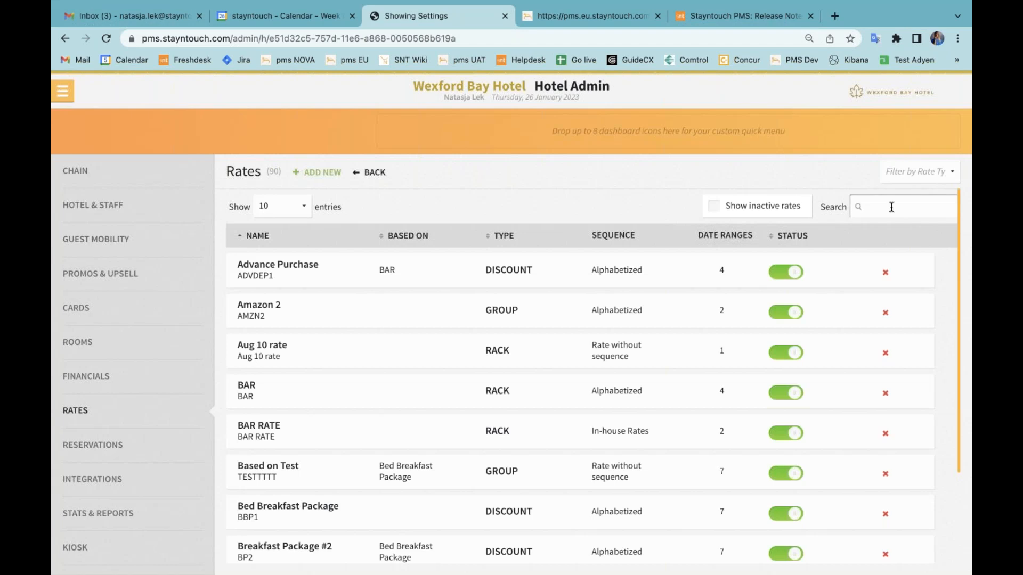
pyautogui.write('based')
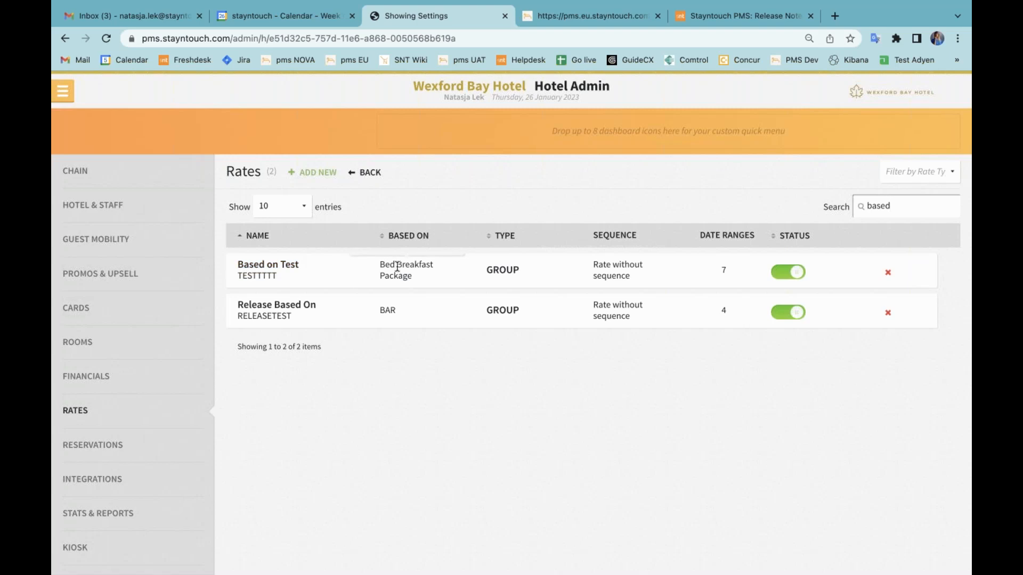
pyautogui.doubleClick(887, 207)
pyautogui.press('BackSpace')
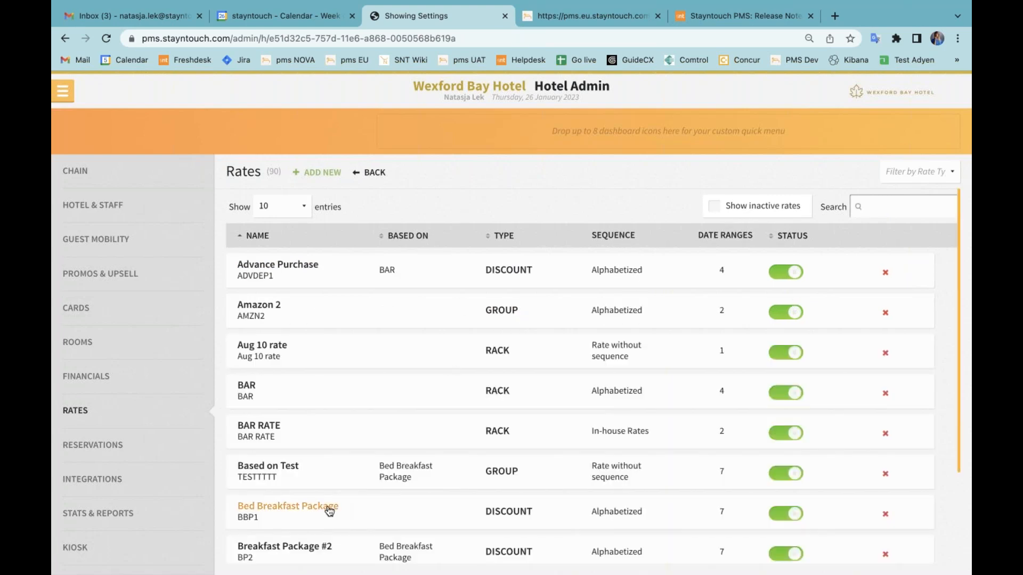
# Examine the available and assigned room types of the Bed Breakfast Package rate, then return to the rates list.
pyautogui.click(329, 508)
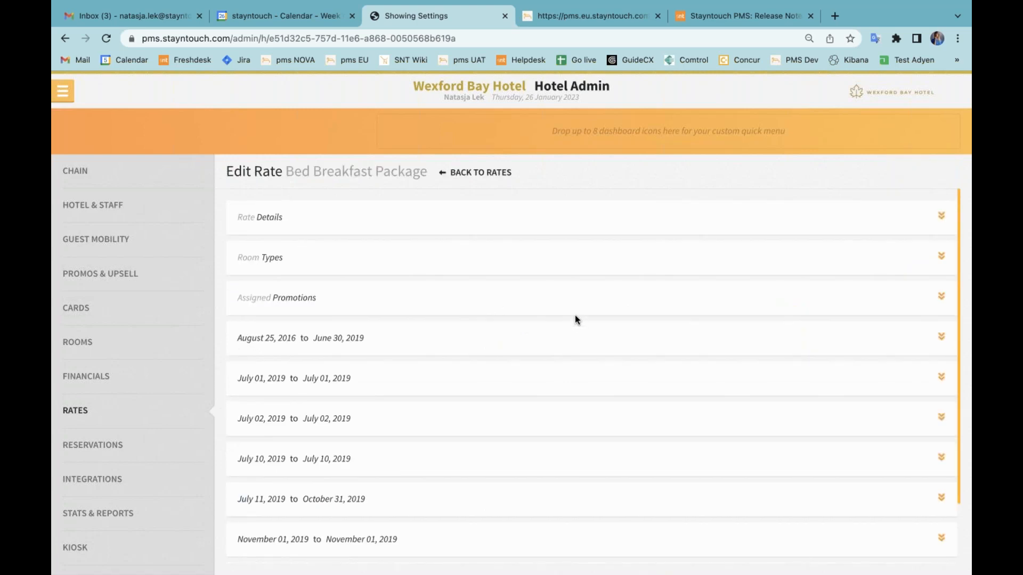
pyautogui.click(554, 266)
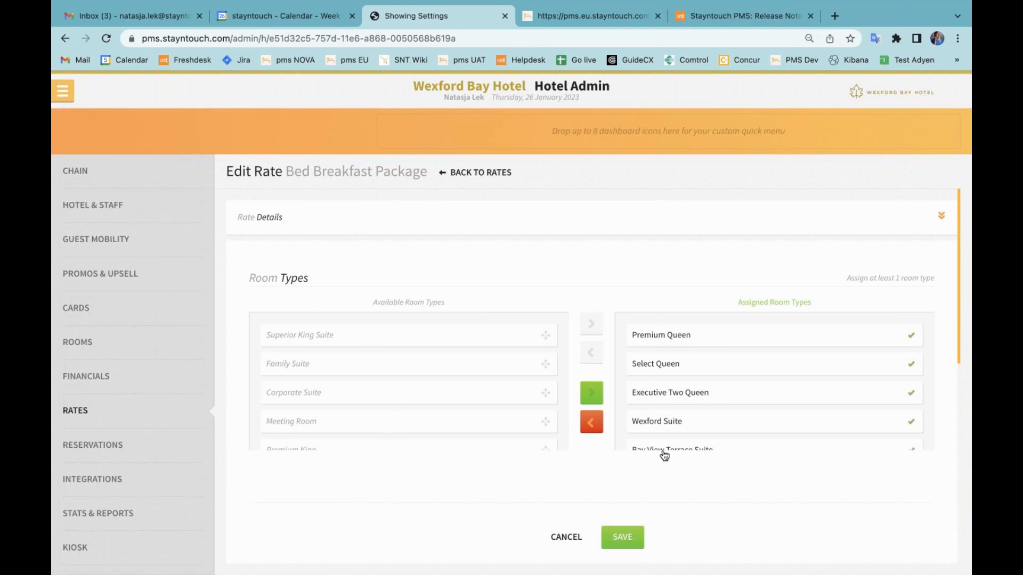
pyautogui.scroll(-5, 664, 454)
pyautogui.scroll(3, 683, 354)
pyautogui.scroll(1, 522, 280)
pyautogui.click(474, 172)
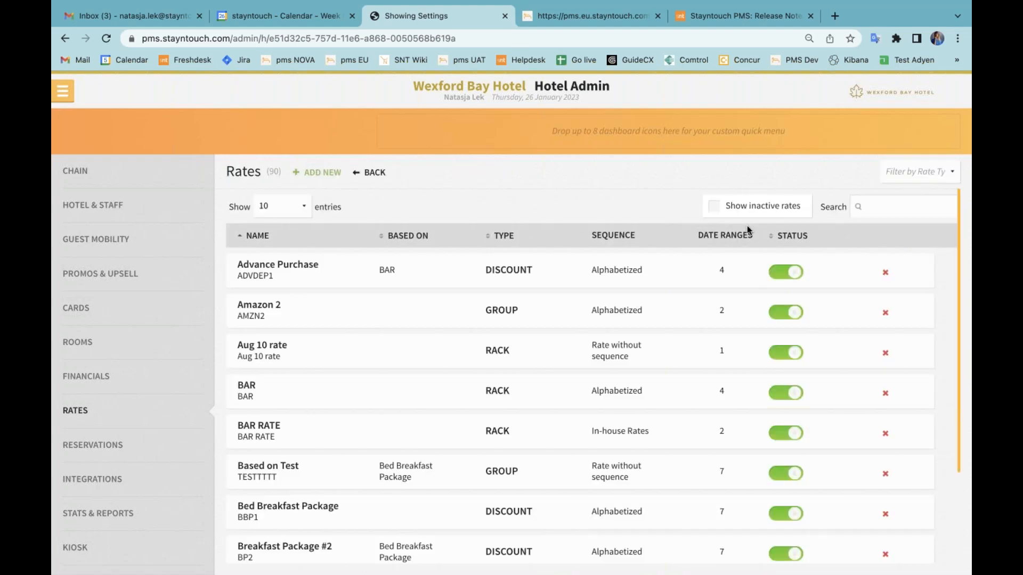
# Search the rates list for "based" and examine the assigned room types of the Based on Test rate.
pyautogui.click(909, 207)
pyautogui.write('based')
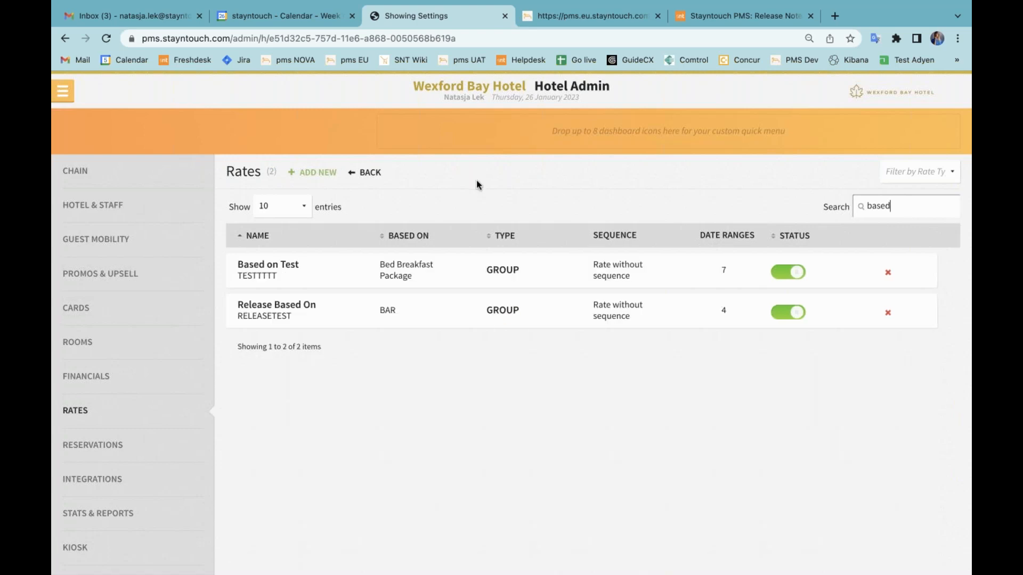
pyautogui.click(287, 266)
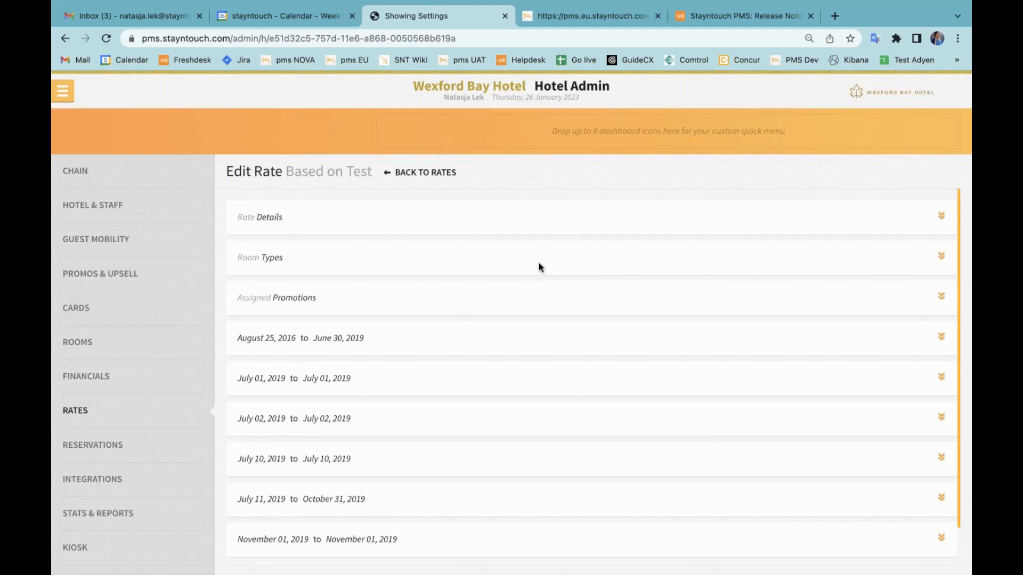
pyautogui.click(539, 263)
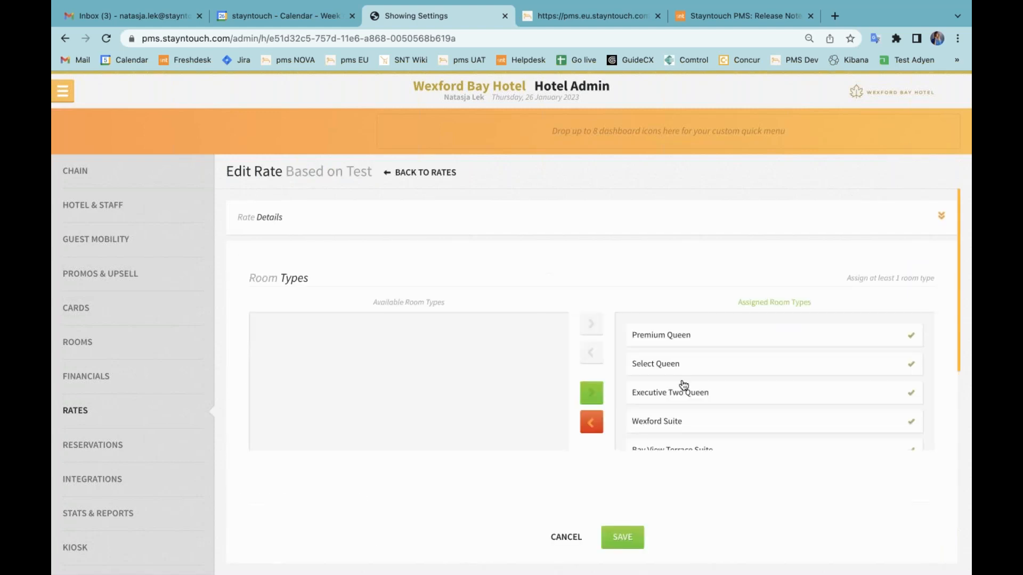
pyautogui.scroll(-3, 696, 350)
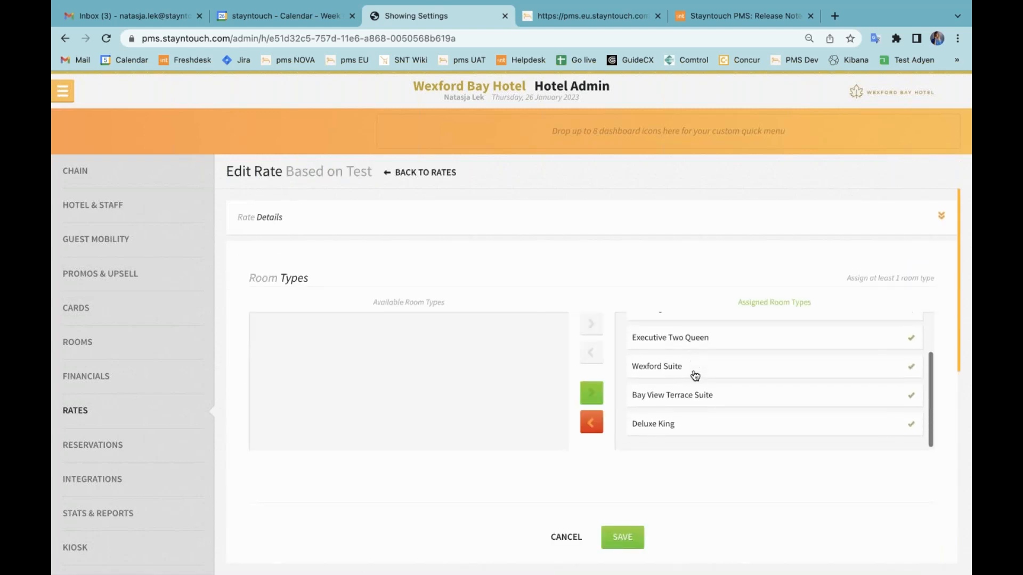
pyautogui.scroll(2, 713, 349)
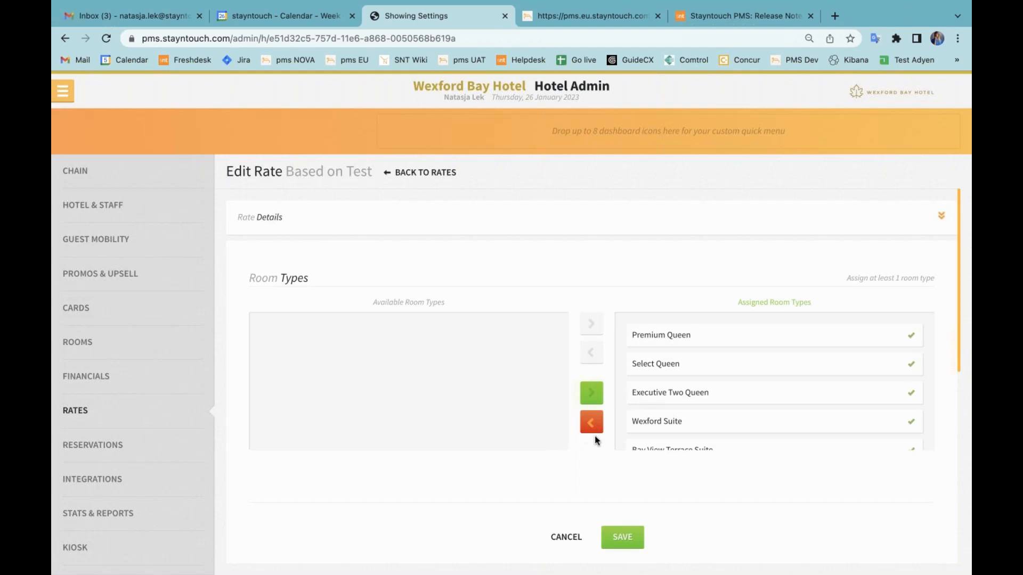
# Examine the Deluxe King prices in the November 02, 2019 to January 31, 2023 date range and return to the rates list.
pyautogui.scroll(-5, 595, 435)
pyautogui.scroll(-2, 595, 436)
pyautogui.click(484, 547)
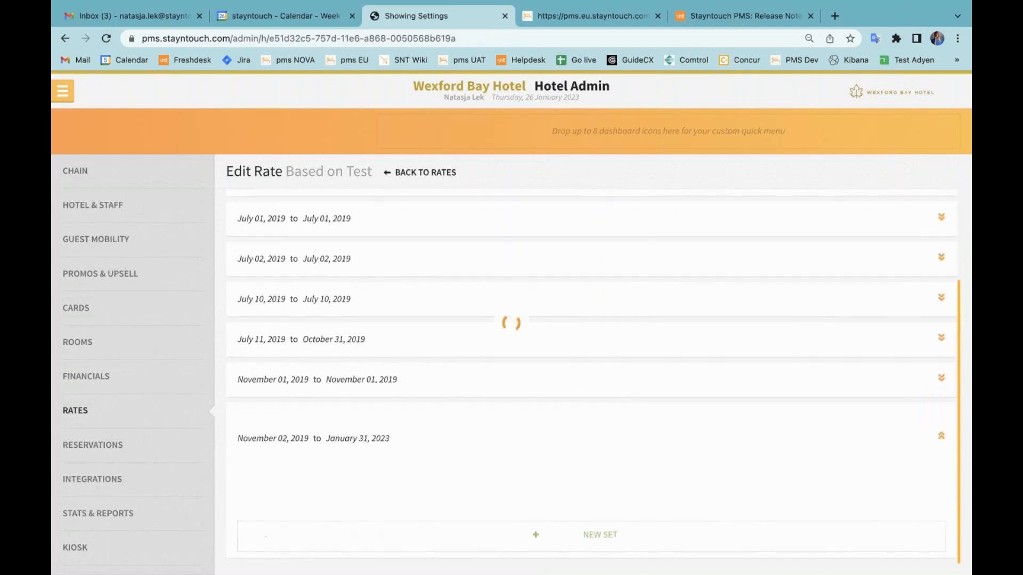
pyautogui.scroll(-1, 515, 397)
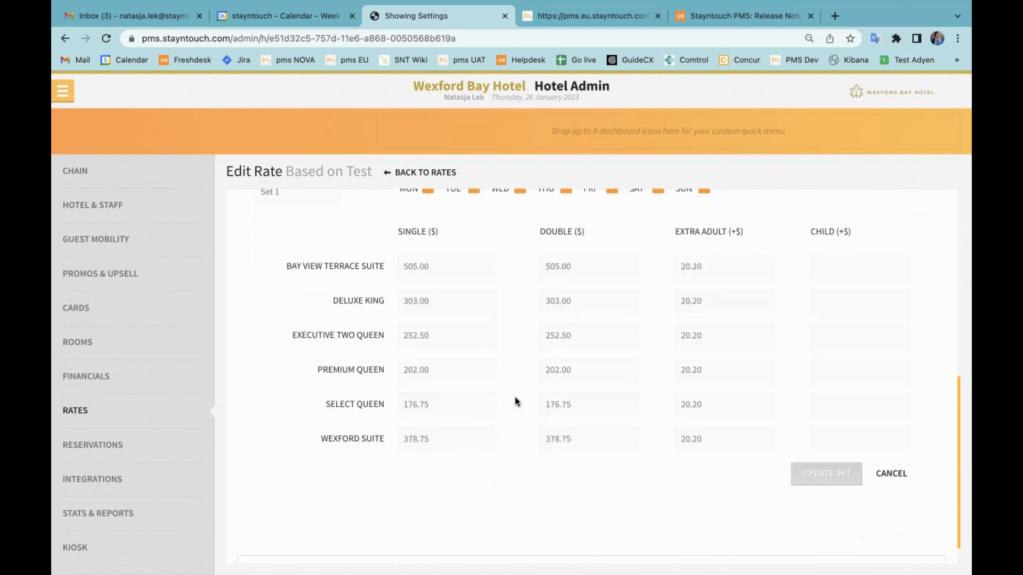
pyautogui.doubleClick(421, 301)
pyautogui.doubleClick(564, 302)
pyautogui.doubleClick(693, 302)
pyautogui.doubleClick(421, 301)
pyautogui.click(456, 298)
pyautogui.scroll(6, 456, 298)
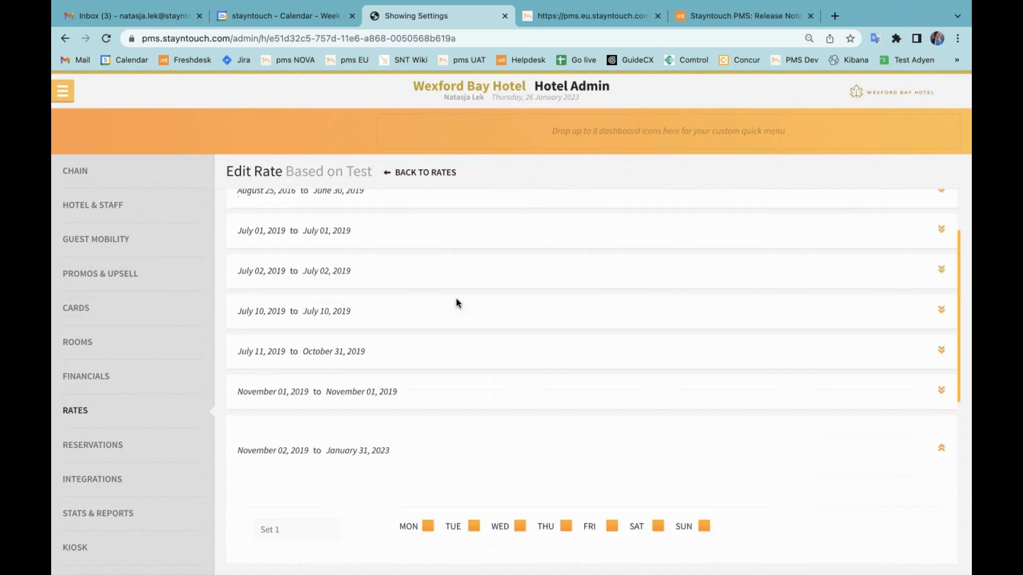
pyautogui.scroll(3, 456, 298)
pyautogui.click(448, 173)
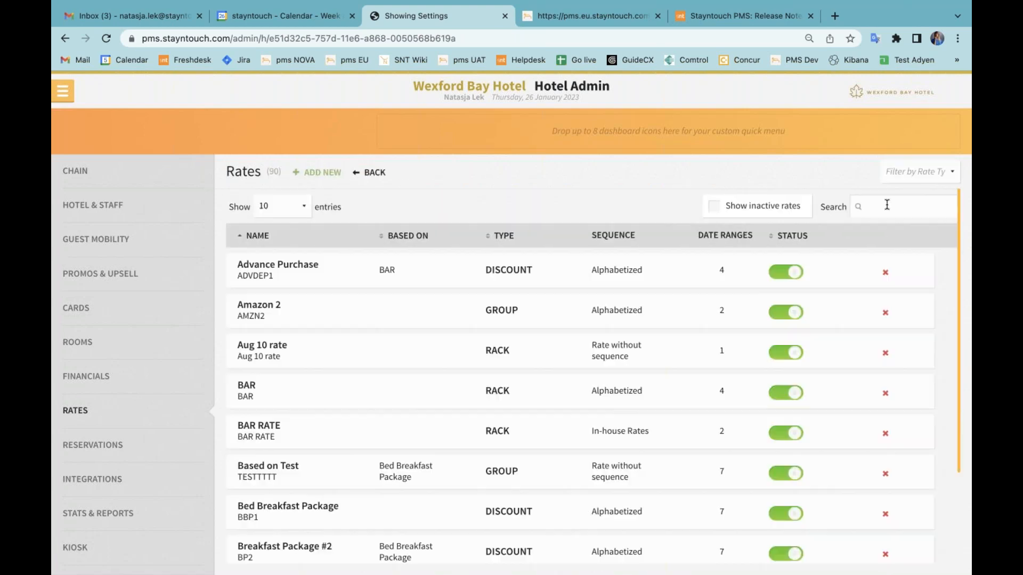
# Search the rates list for "copy" and examine the assigned room types of the Release Copy From rate.
pyautogui.click(886, 205)
pyautogui.write('copy')
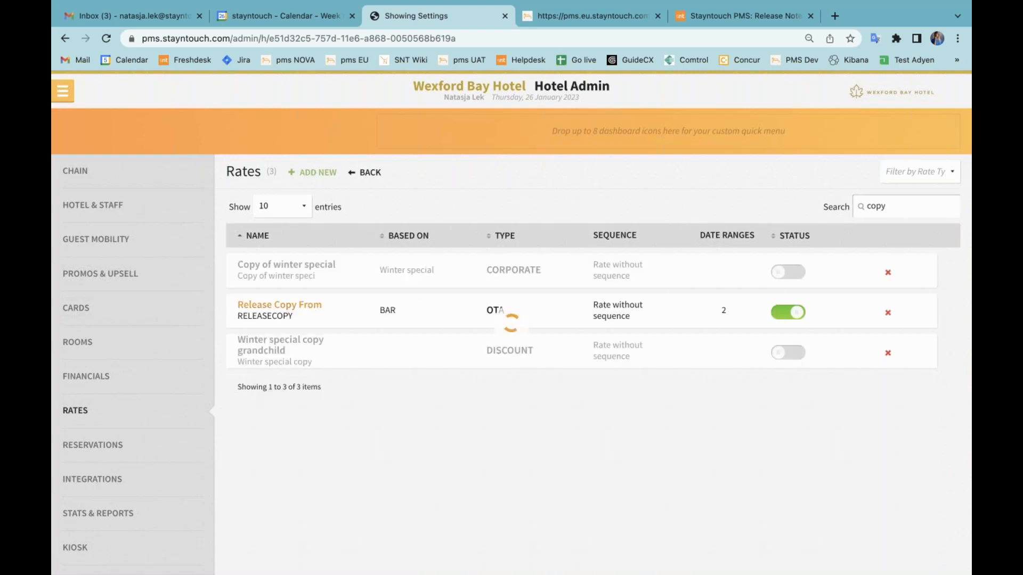
pyautogui.click(300, 305)
pyautogui.click(516, 264)
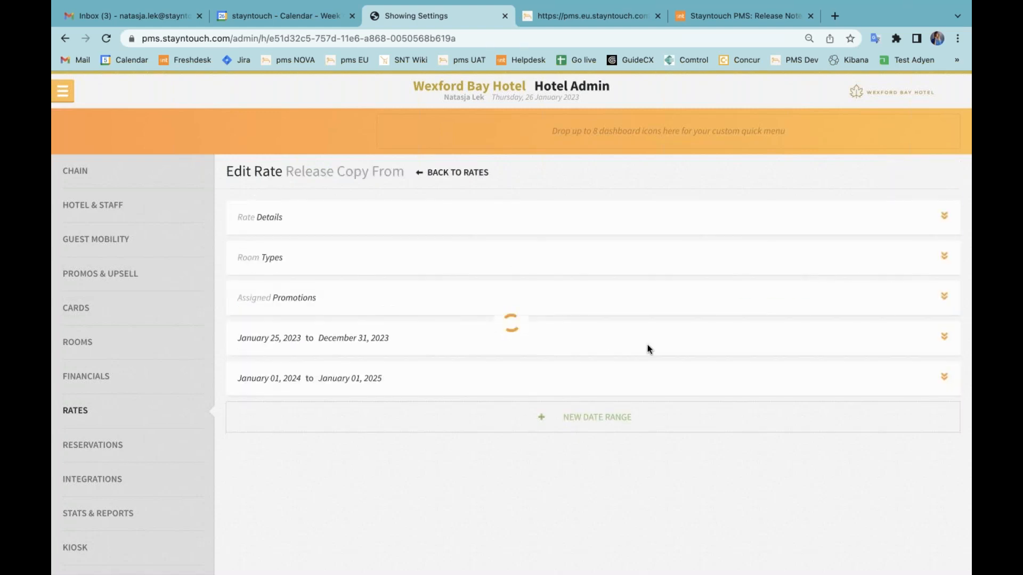
pyautogui.scroll(-3, 665, 397)
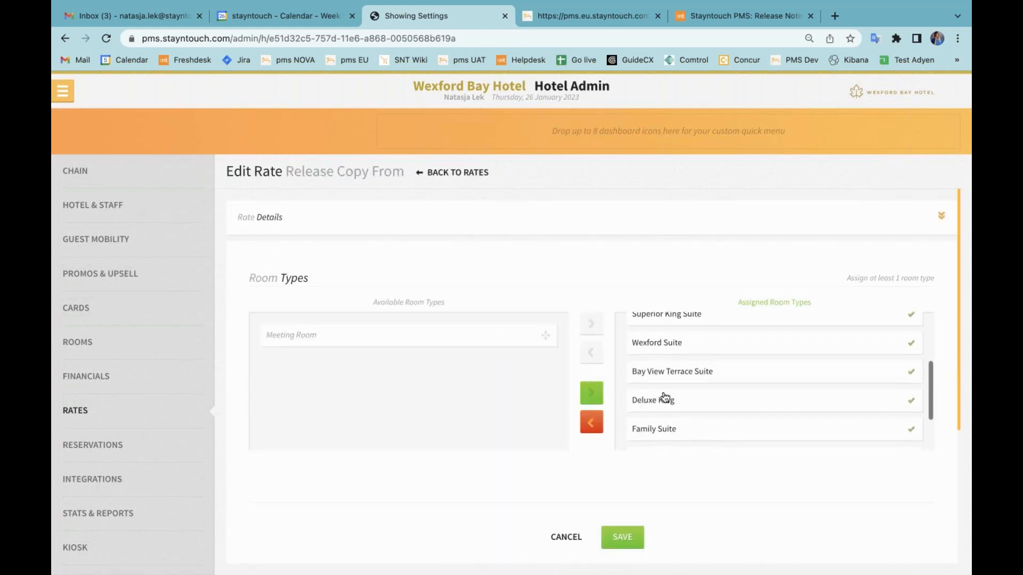
pyautogui.scroll(-2, 665, 397)
pyautogui.scroll(-1, 662, 395)
pyautogui.scroll(5, 662, 394)
pyautogui.scroll(-4, 581, 283)
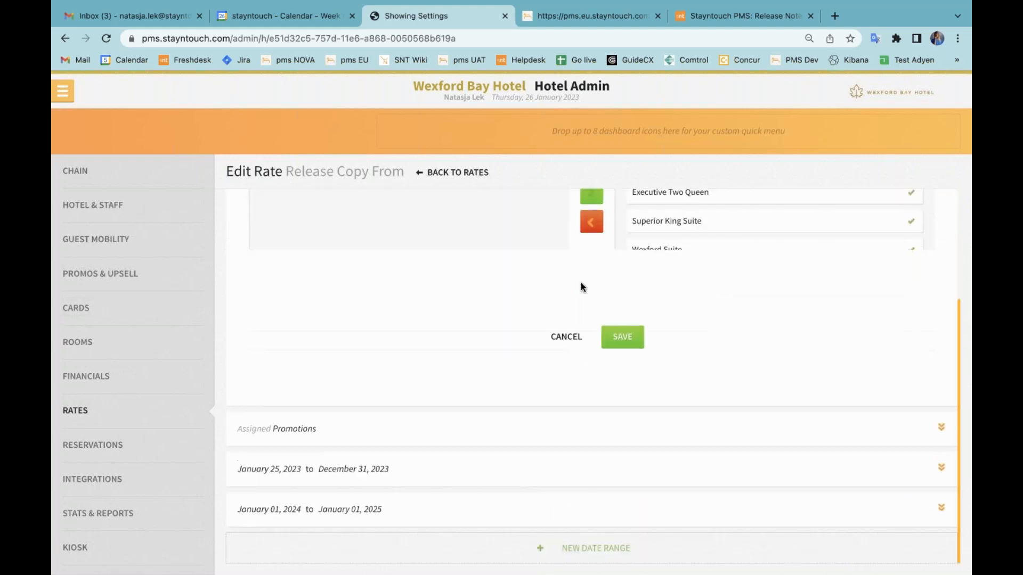
# Examine the single and double room prices in the rate's January 01, 2024 to January 01, 2025 date range.
pyautogui.click(486, 510)
pyautogui.scroll(-4, 505, 408)
pyautogui.click(445, 350)
pyautogui.moveTo(445, 350); pyautogui.dragTo(397, 349)
pyautogui.click(462, 351)
pyautogui.moveTo(571, 351); pyautogui.dragTo(541, 347)
pyautogui.click(613, 350)
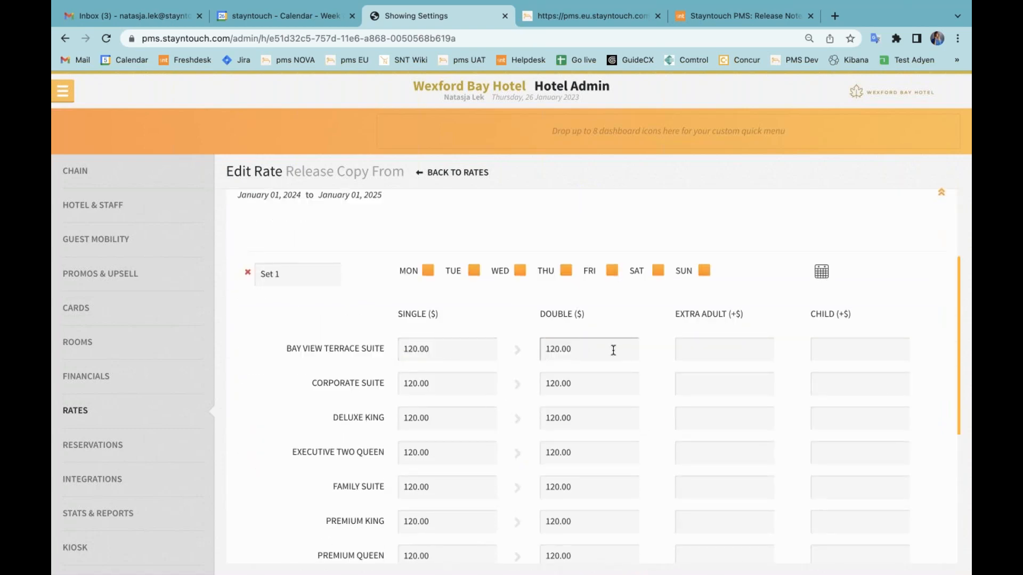
pyautogui.scroll(-2, 613, 350)
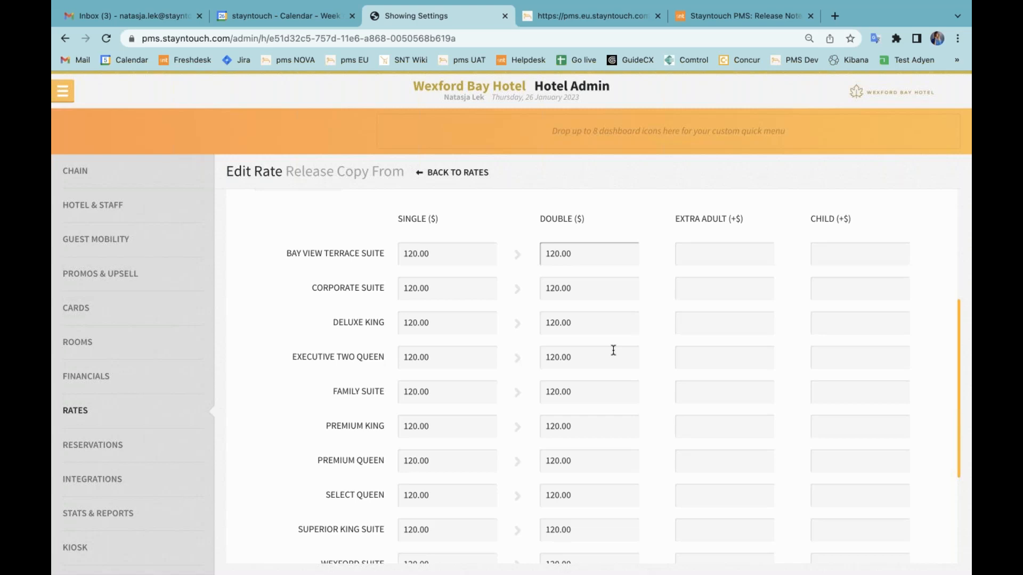
pyautogui.scroll(6, 547, 249)
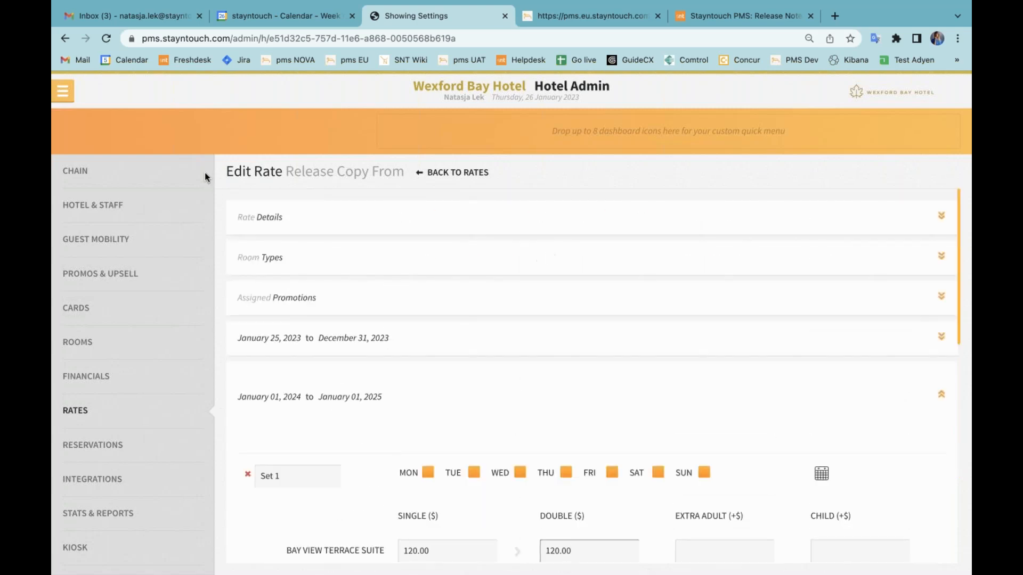
# Go back to the dashboard and open a guest's stay card from the arrivals, dismissing the popup.
pyautogui.click(63, 92)
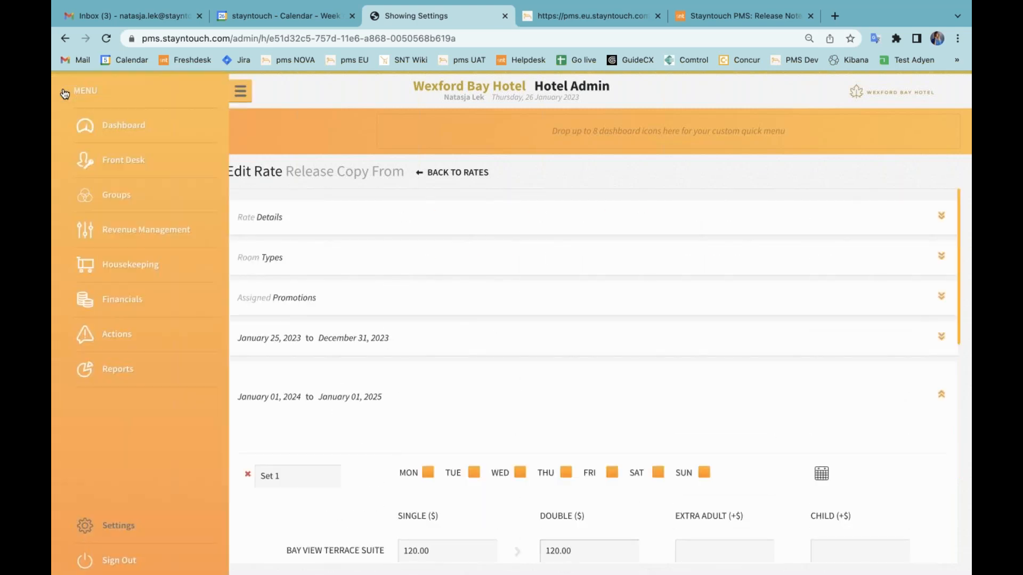
pyautogui.click(164, 128)
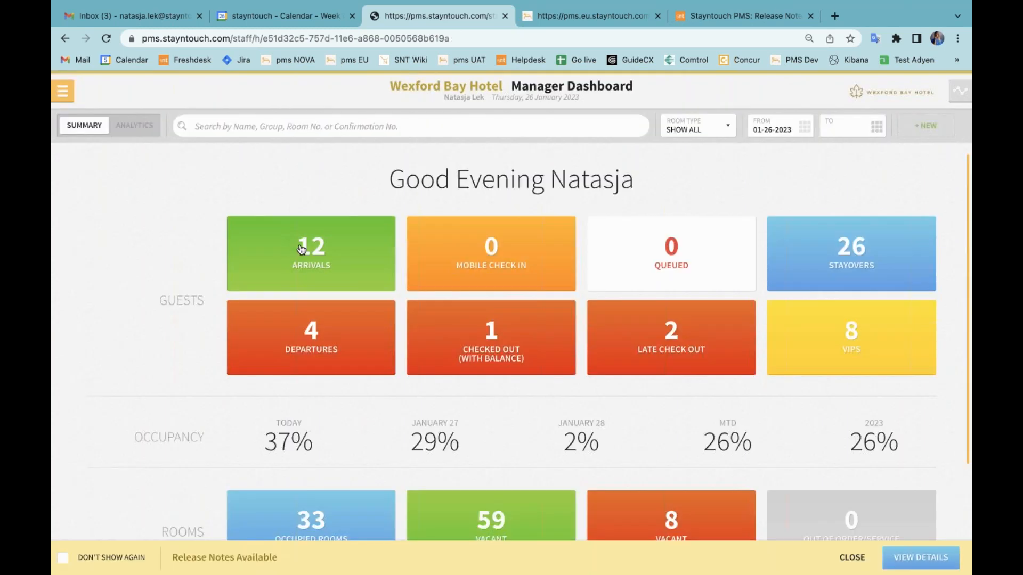
pyautogui.click(302, 249)
pyautogui.click(278, 338)
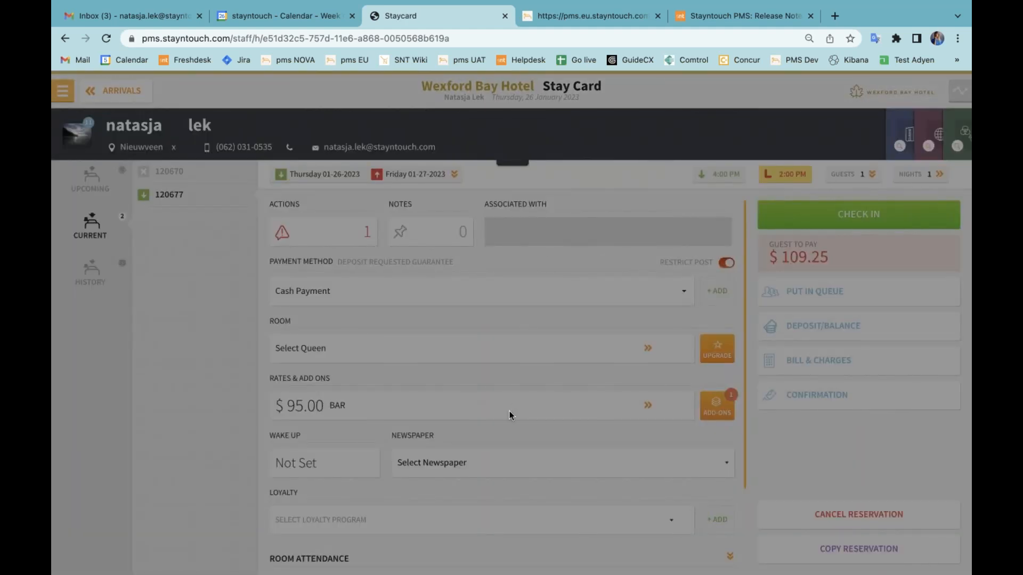
pyautogui.click(512, 476)
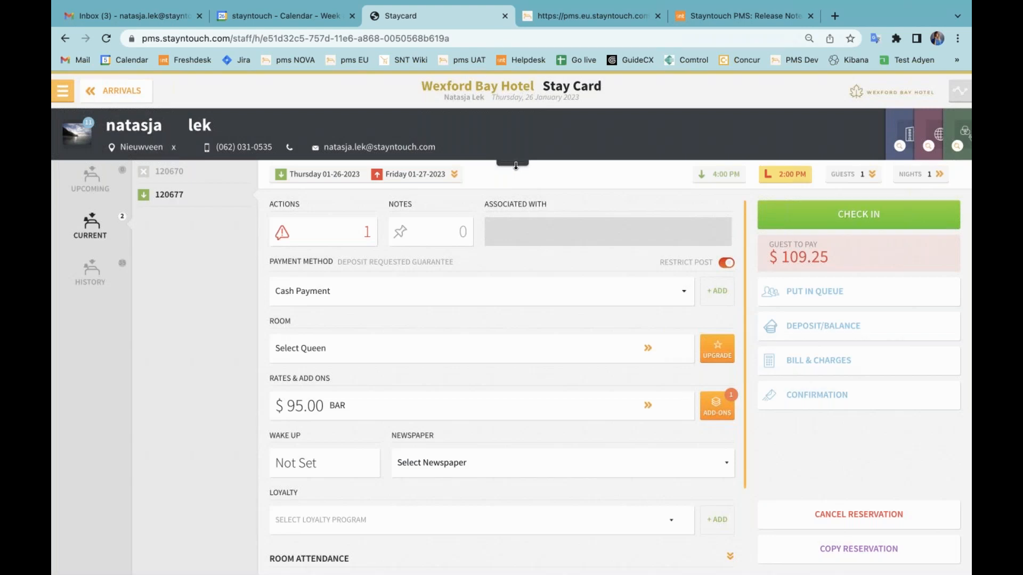
# Inspect the gender options in the guest card's contact information and close the guest card without choosing one.
pyautogui.click(514, 163)
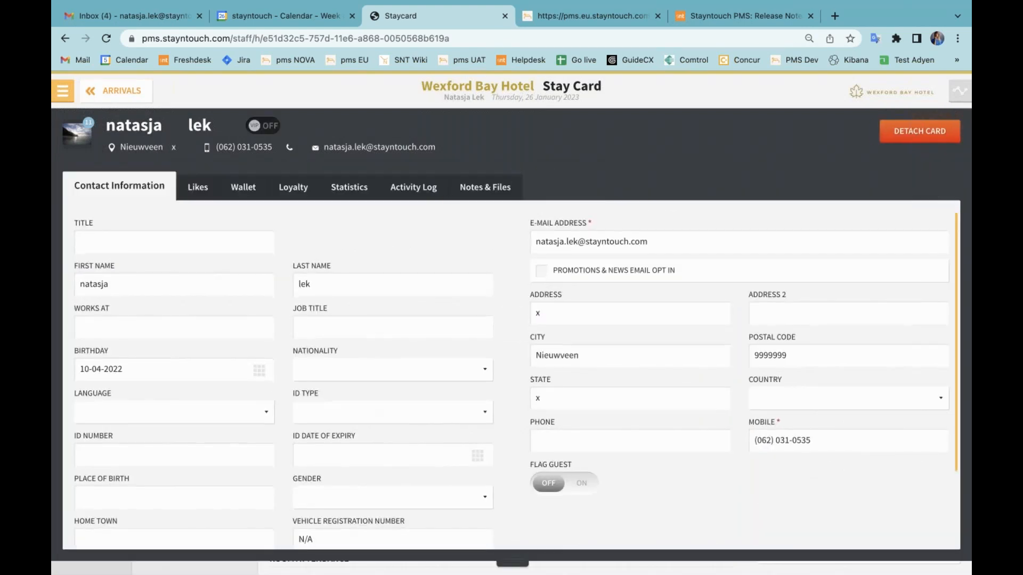
pyautogui.scroll(-2, 372, 373)
pyautogui.click(320, 438)
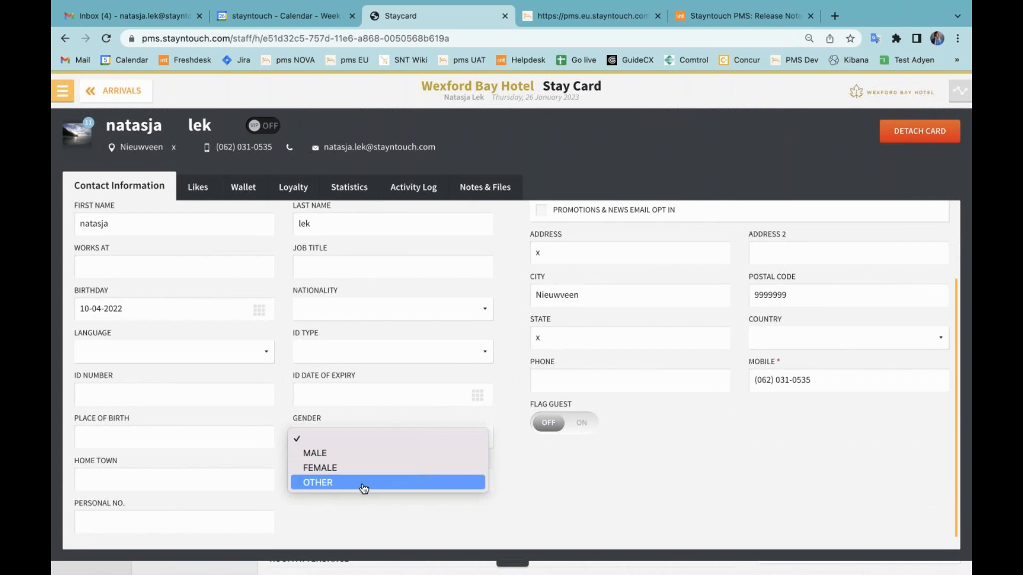
pyautogui.click(610, 514)
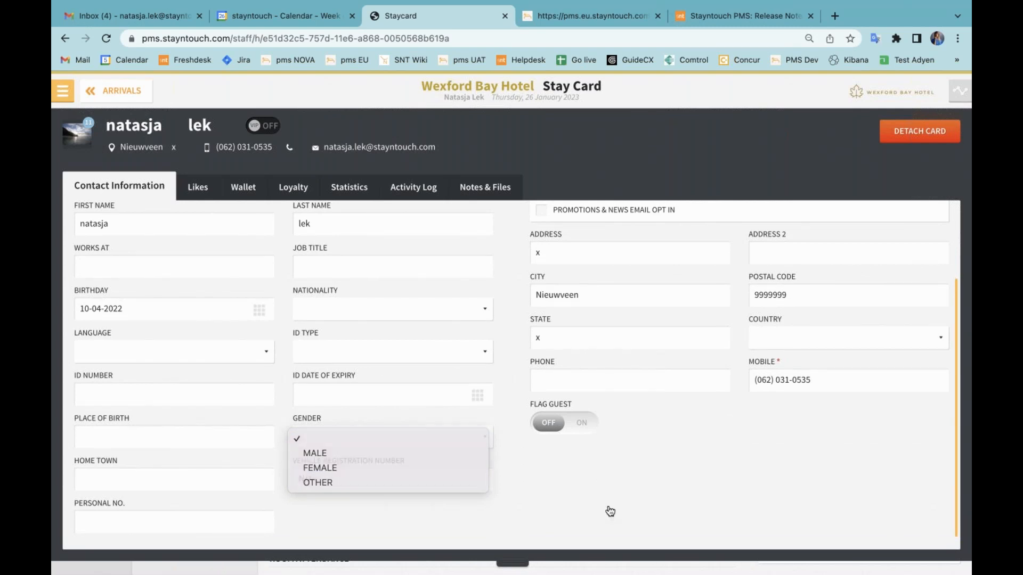
pyautogui.click(507, 563)
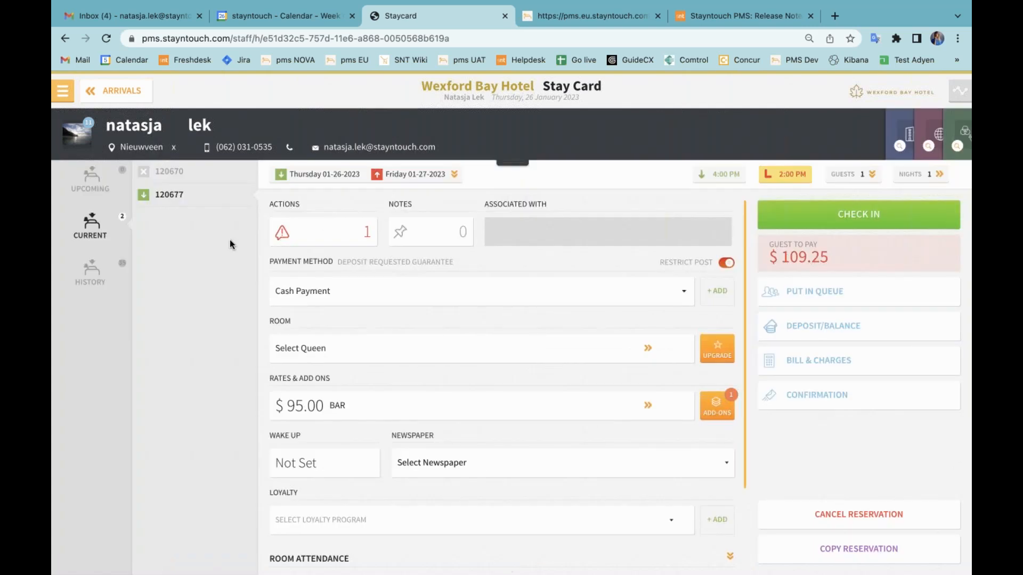
# Open the hotel admin settings and show the Integrations section.
pyautogui.click(63, 91)
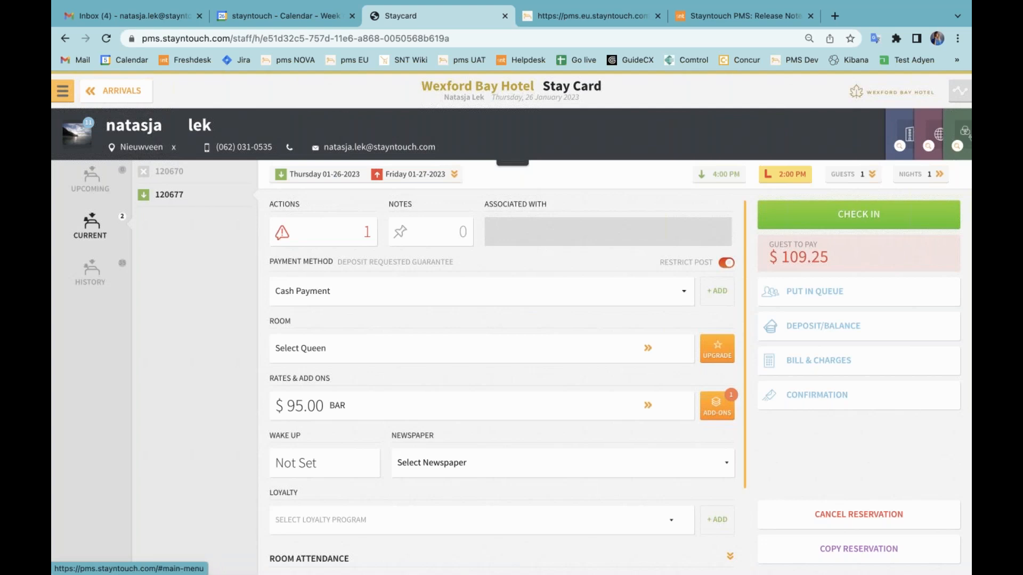
pyautogui.click(116, 524)
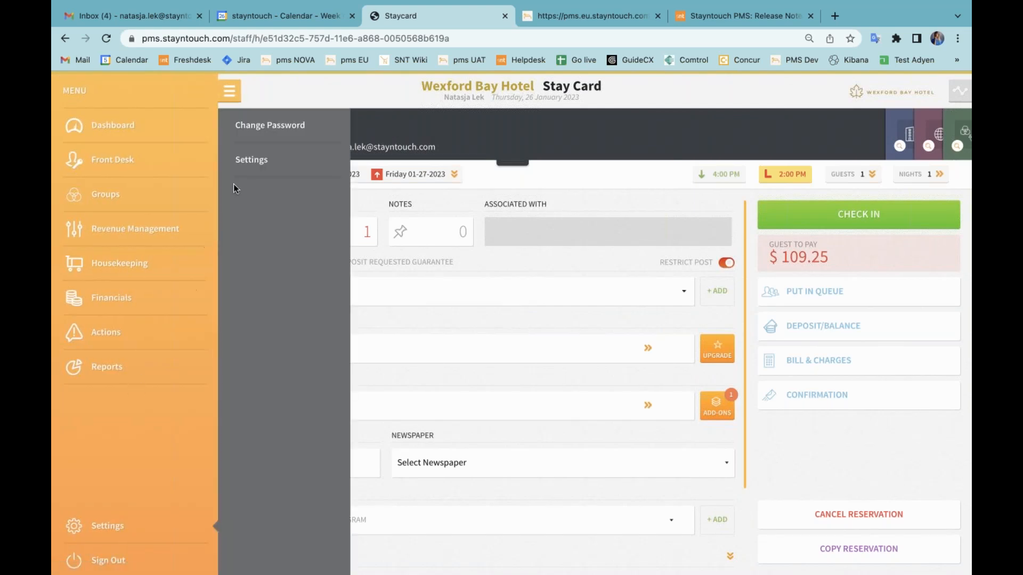
pyautogui.click(246, 169)
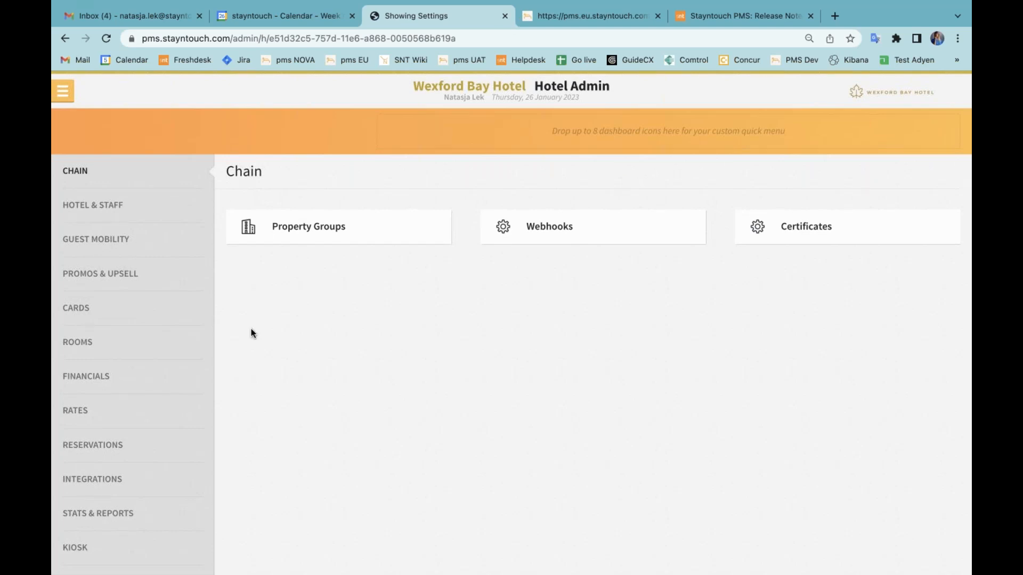
pyautogui.click(129, 480)
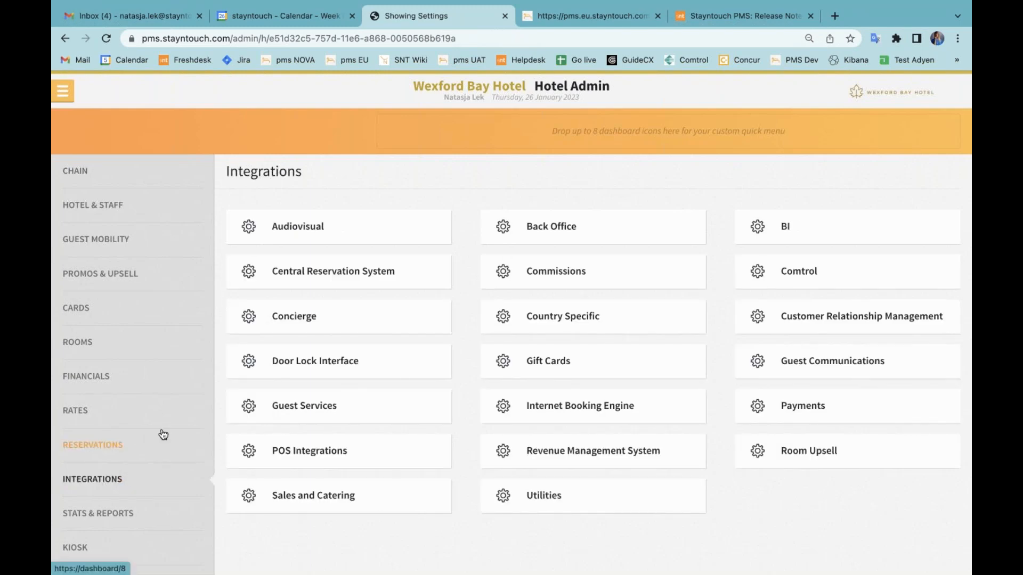
# Review the Origin Of Booking list in the reservations settings and return to the Integrations section.
pyautogui.click(117, 449)
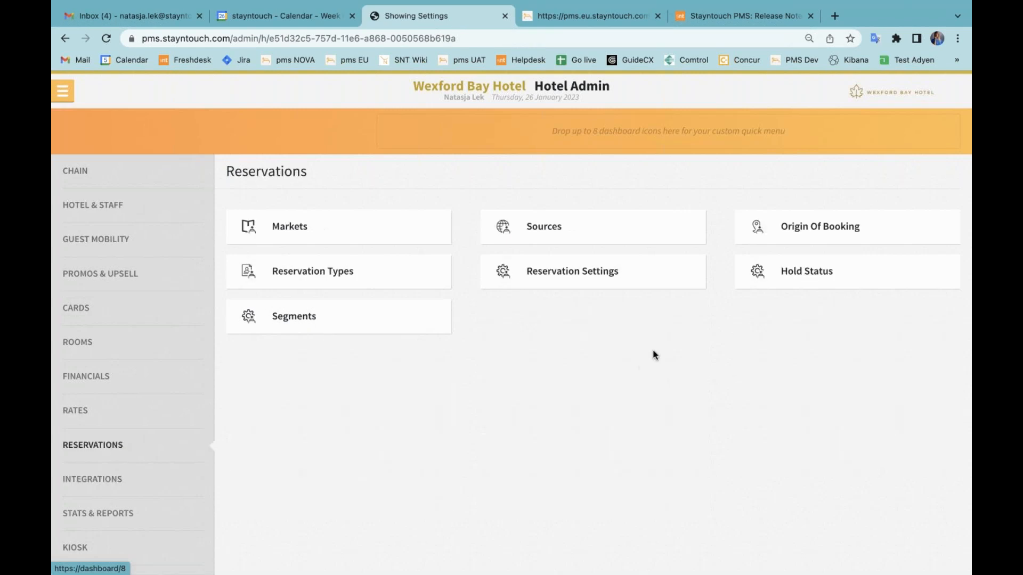
pyautogui.click(816, 237)
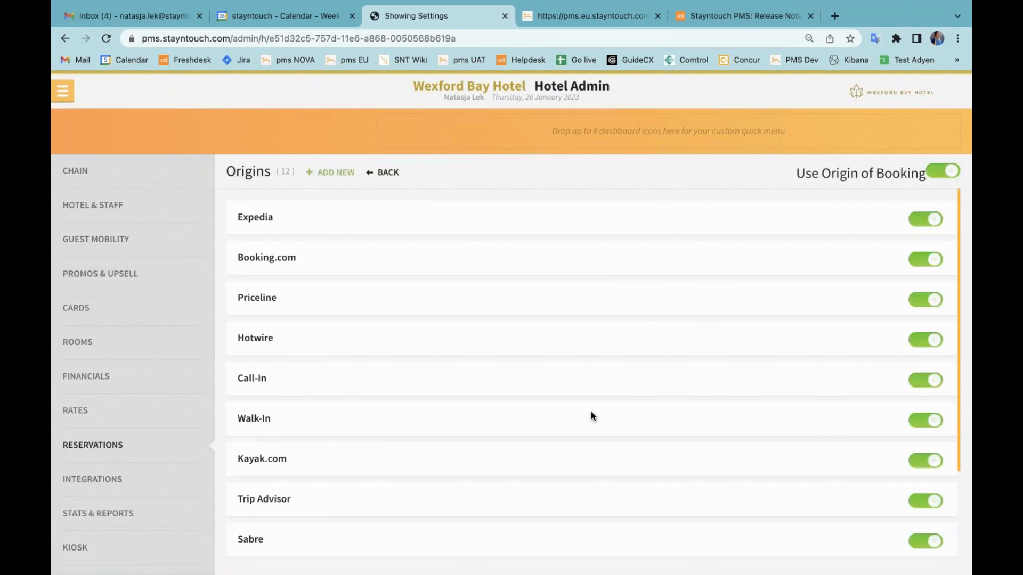
pyautogui.scroll(-3, 590, 411)
pyautogui.scroll(-1, 591, 413)
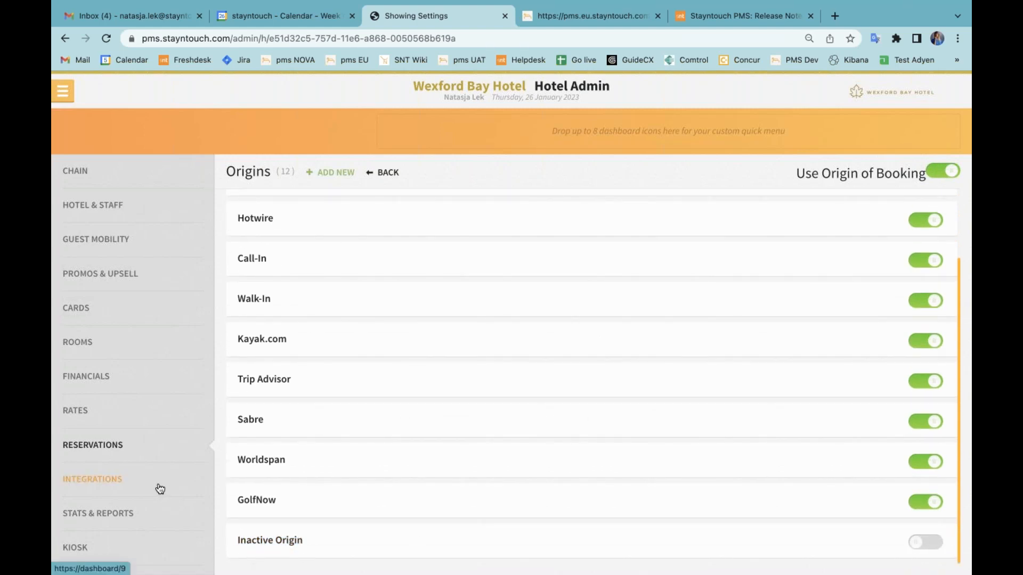
pyautogui.click(159, 488)
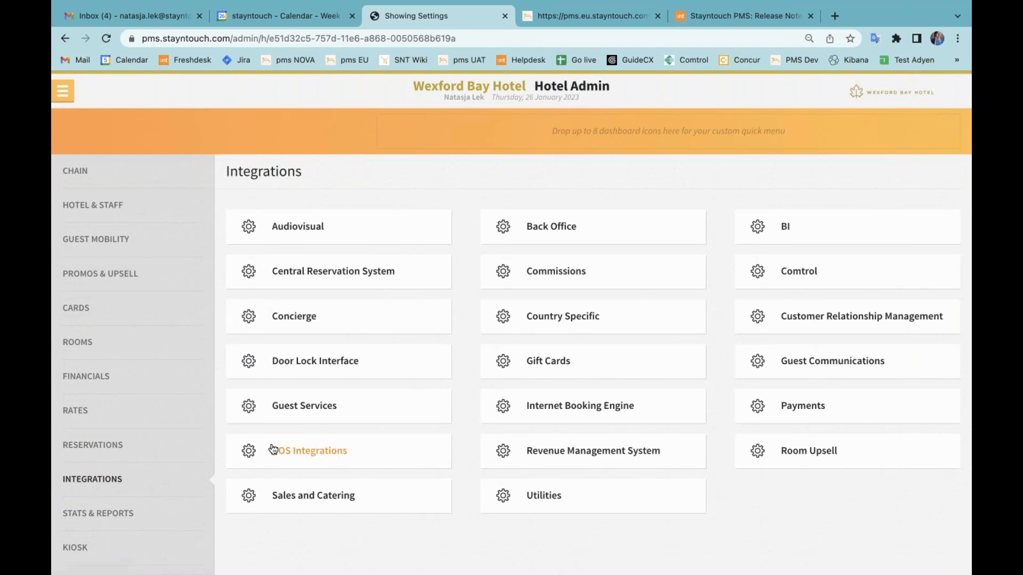
# Review the Default Booking Origin options in the SiteMinder central reservation system settings and leave them without choosing one.
pyautogui.click(340, 280)
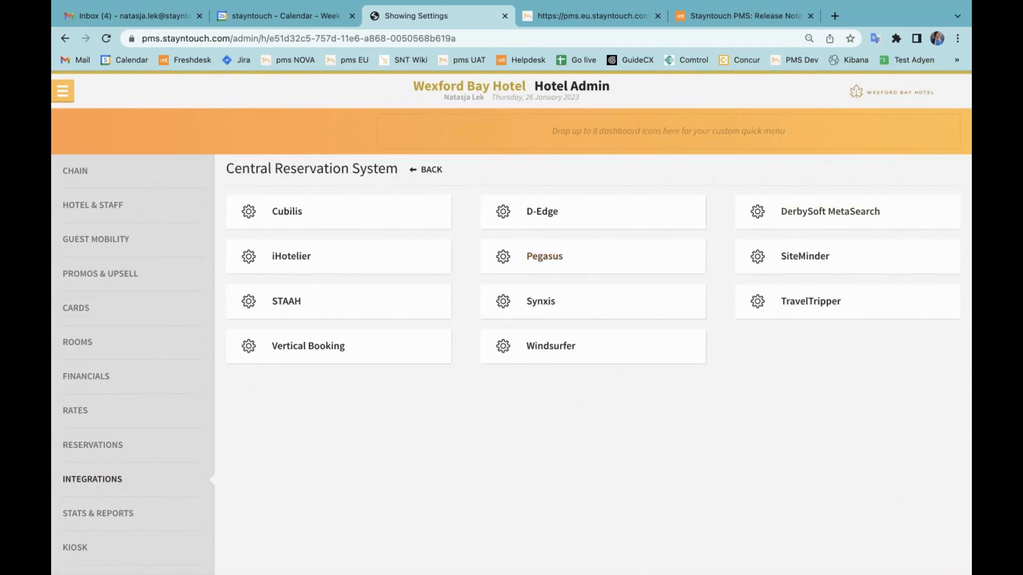
pyautogui.click(804, 258)
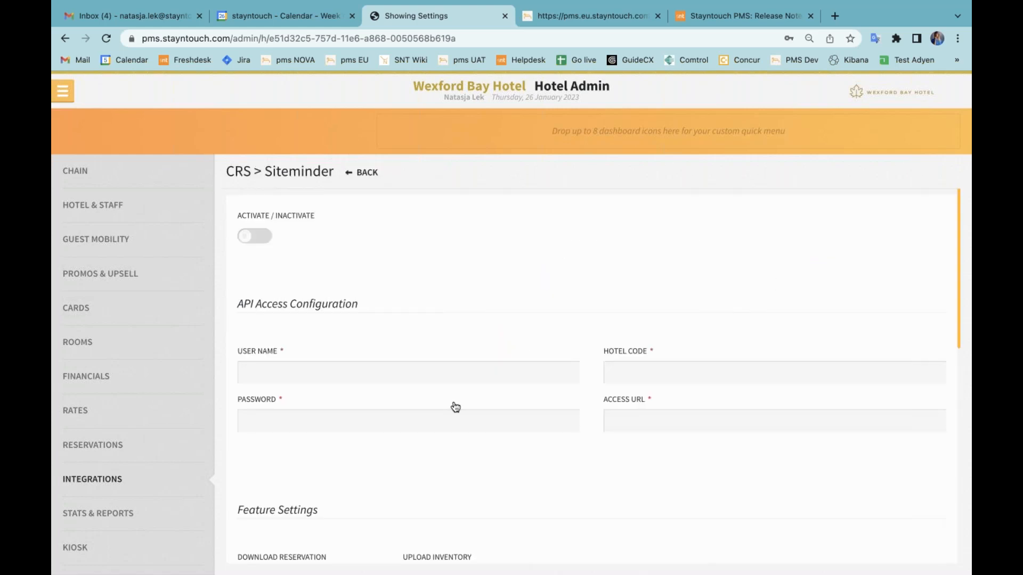
pyautogui.scroll(-4, 453, 406)
pyautogui.scroll(-5, 455, 407)
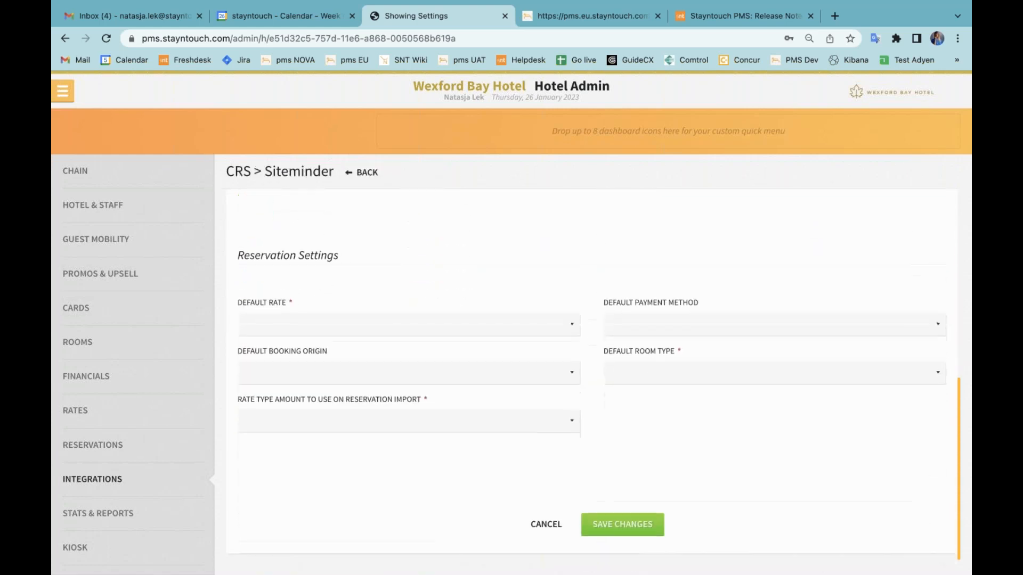
pyautogui.click(298, 370)
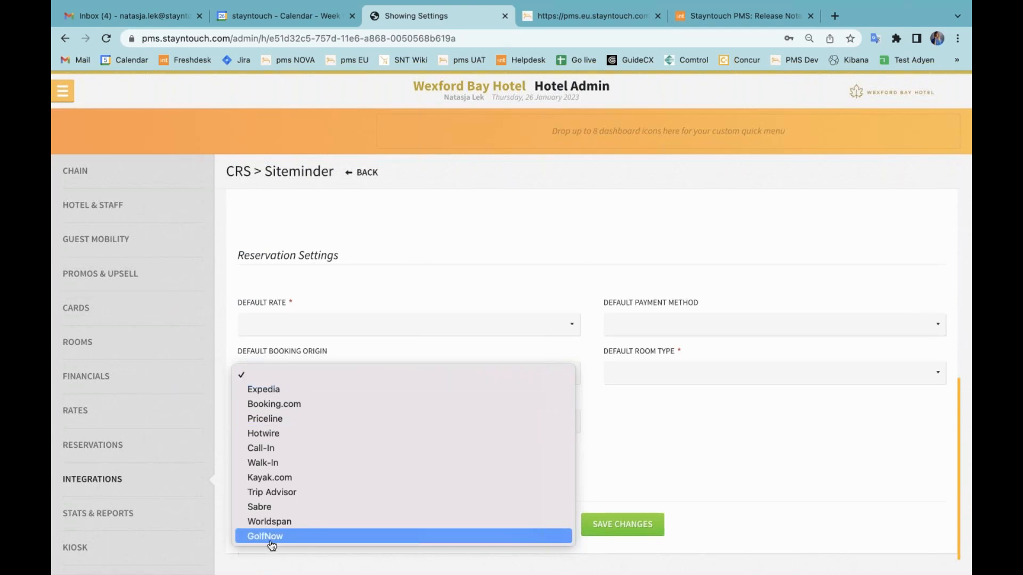
pyautogui.click(579, 344)
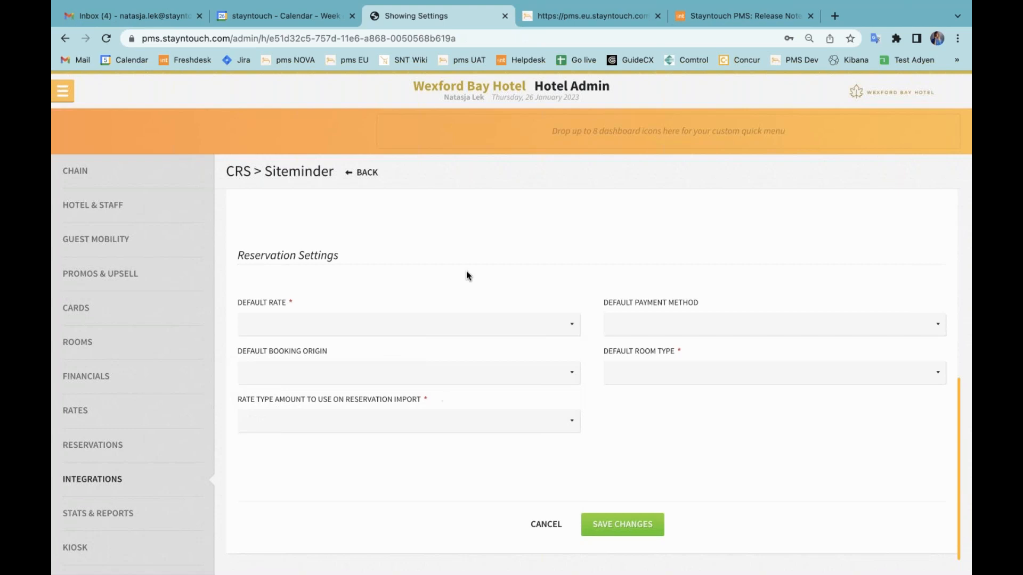
pyautogui.scroll(9, 466, 275)
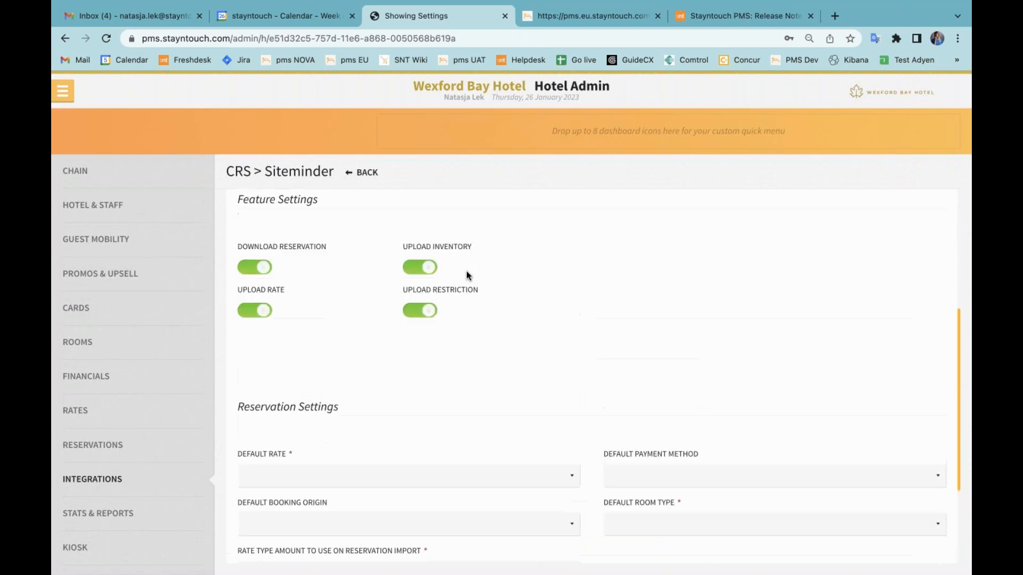
pyautogui.click(376, 180)
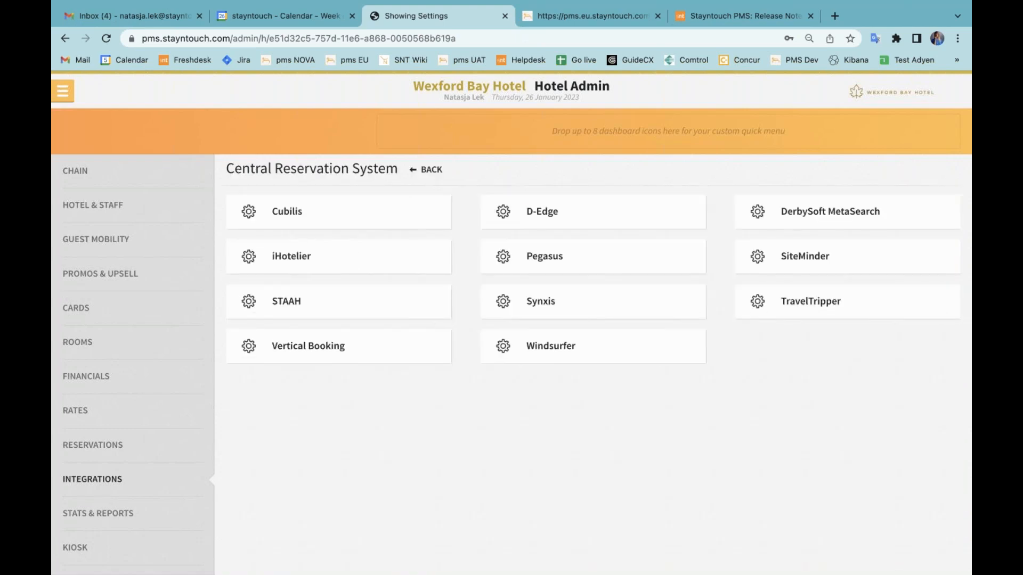
# Inspect the SNT values available for a Booking Origins mapping in the D-Edge integration and return to the Integrations overview.
pyautogui.click(575, 211)
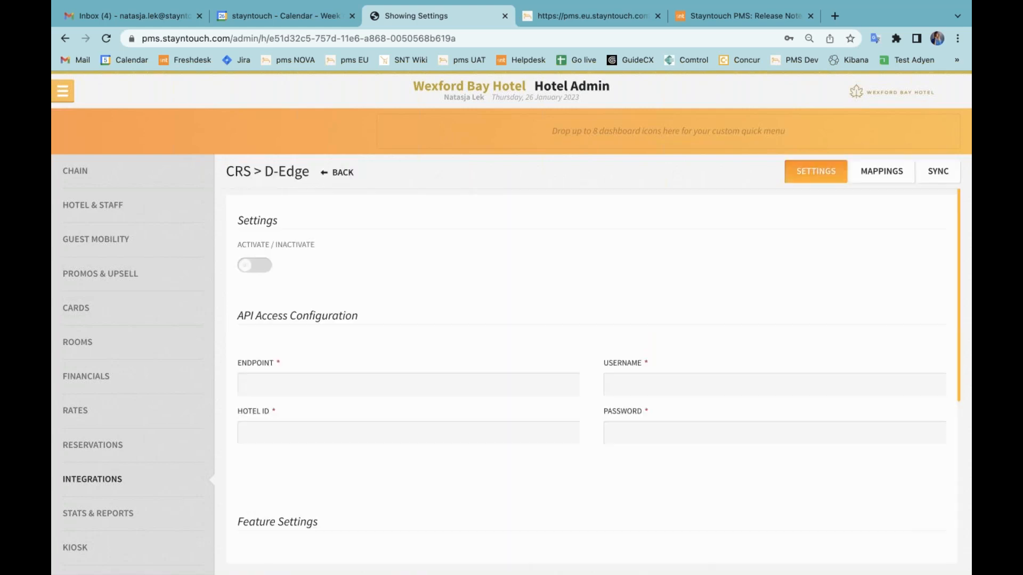
pyautogui.click(881, 173)
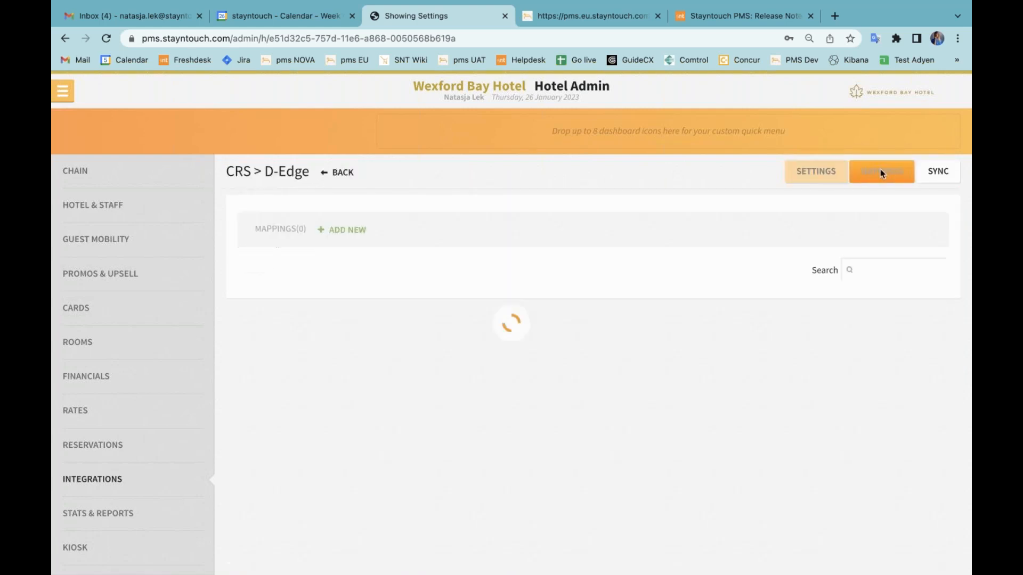
pyautogui.click(355, 267)
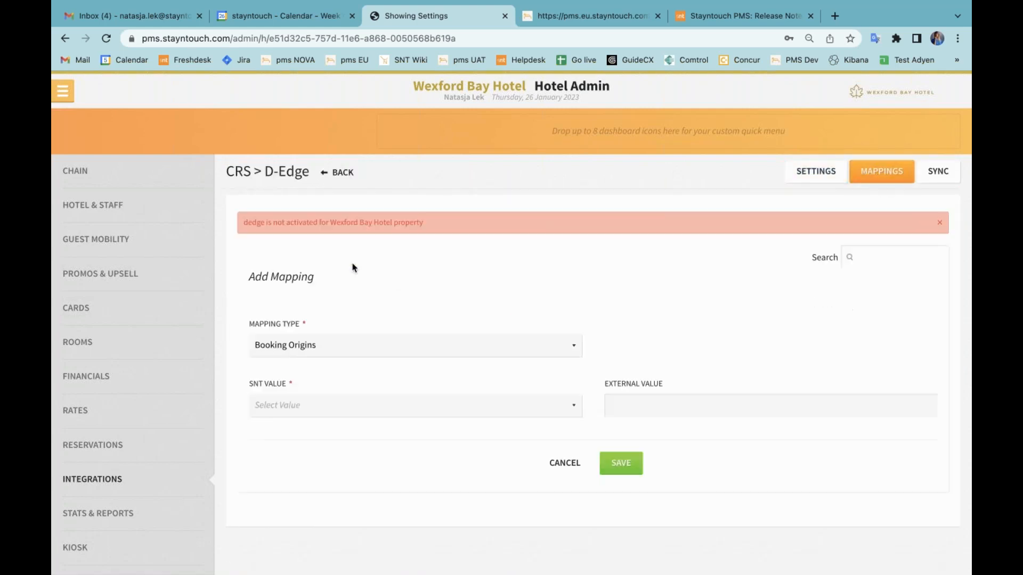
pyautogui.click(327, 410)
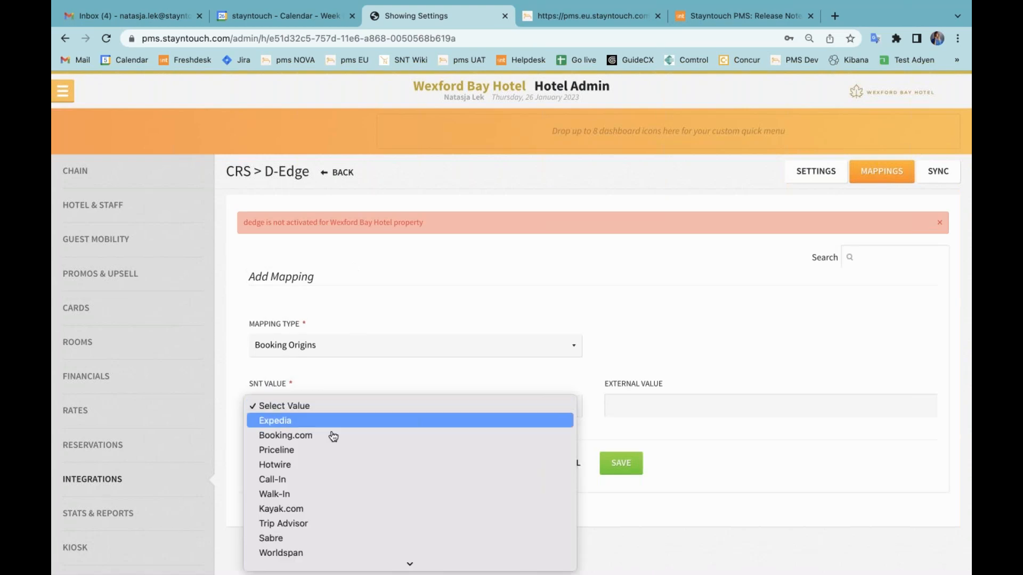
pyautogui.scroll(-1, 341, 467)
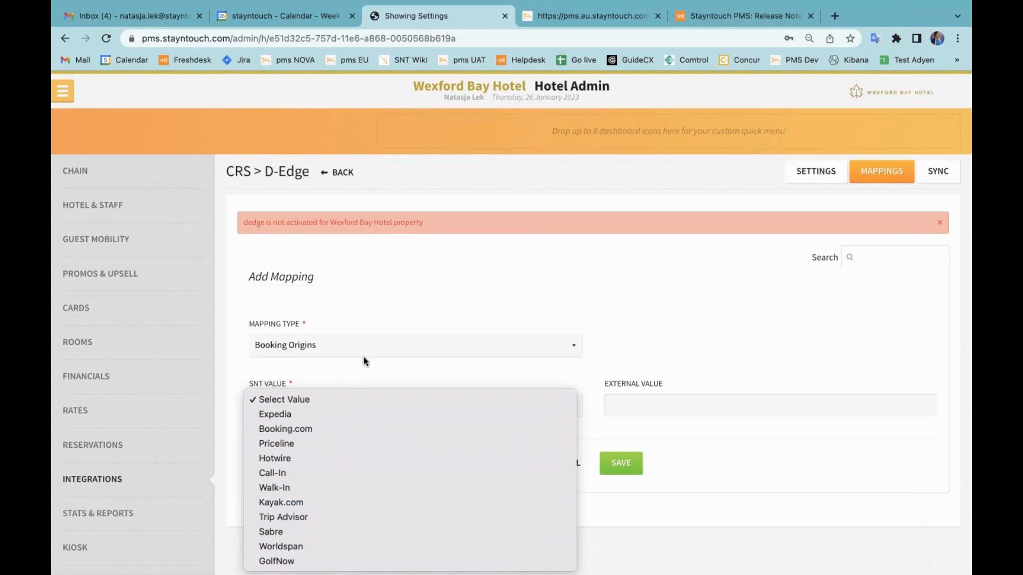
pyautogui.click(412, 380)
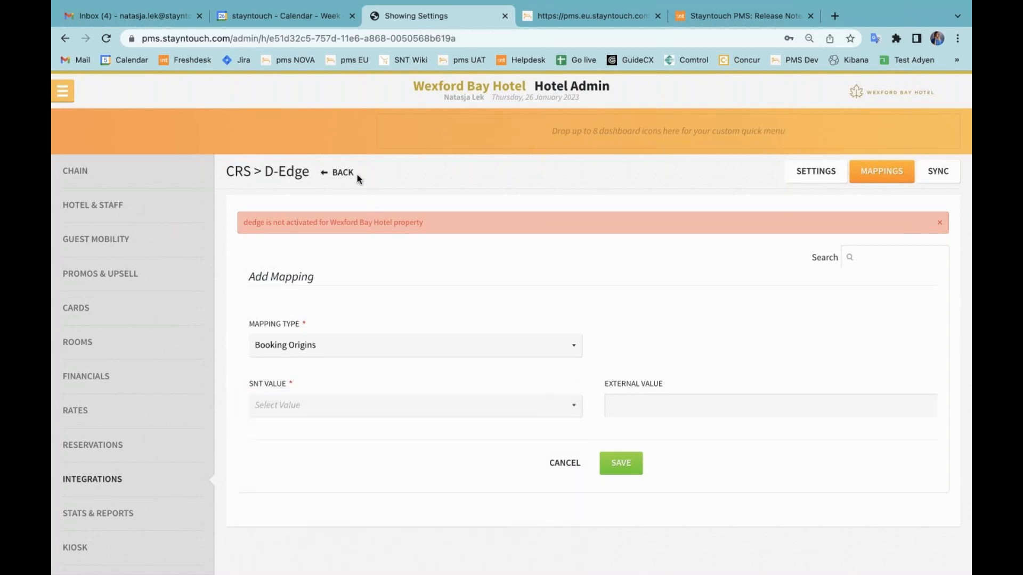
pyautogui.click(340, 172)
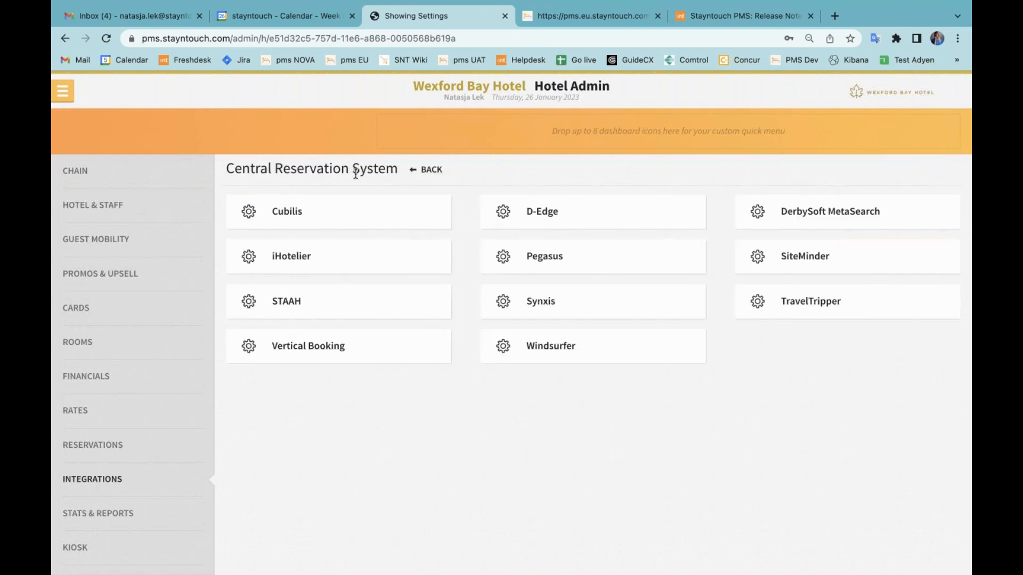
pyautogui.click(432, 171)
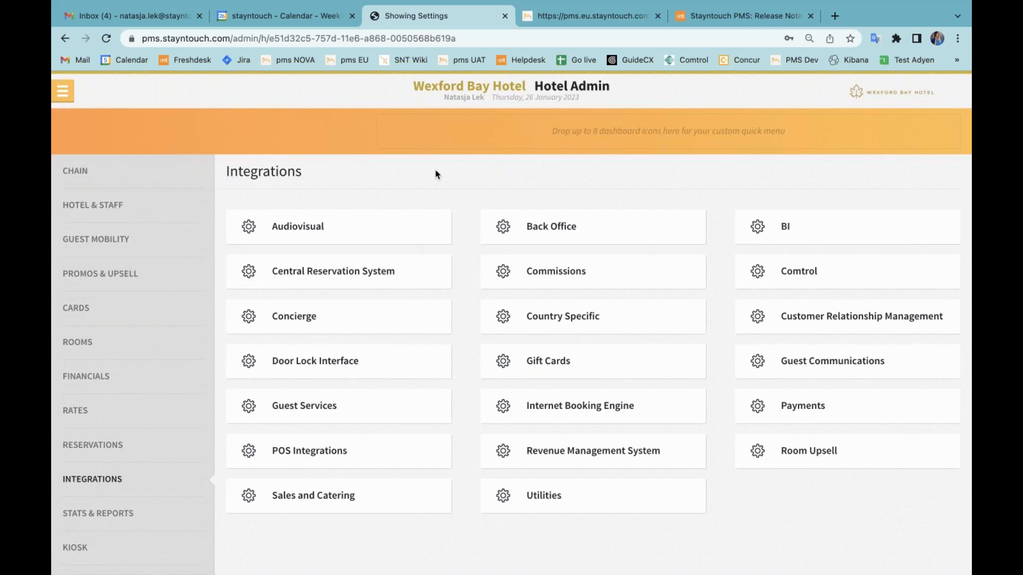
# Review the stay info feature settings of the Duetto revenue management integration and switch the interface to active.
pyautogui.click(594, 452)
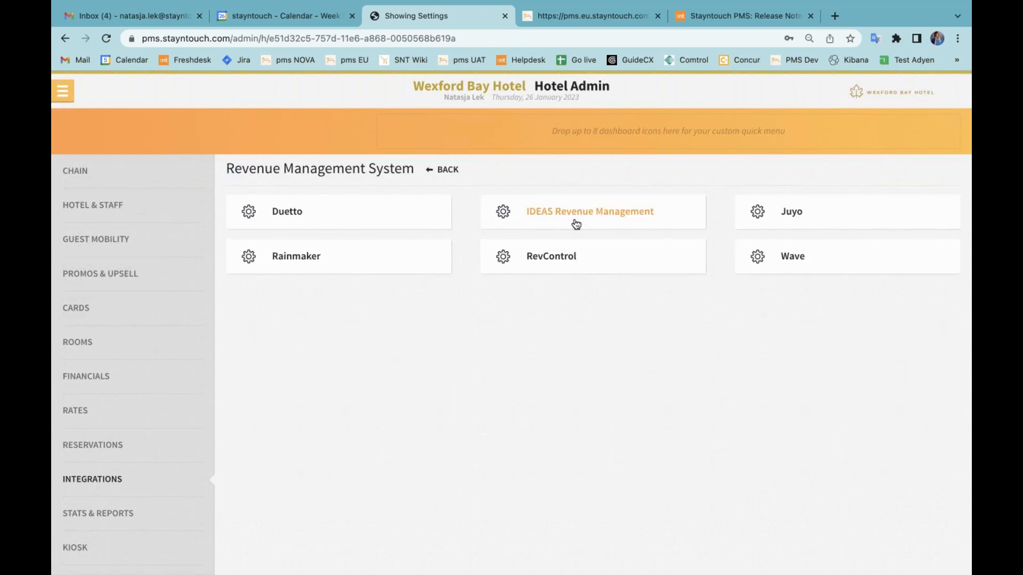
pyautogui.click(396, 221)
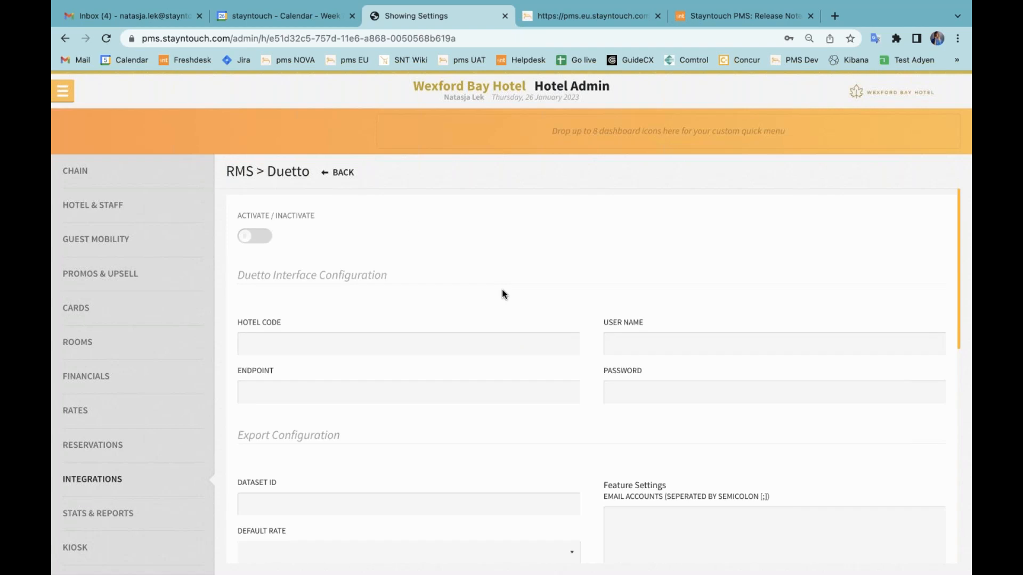
pyautogui.scroll(-4, 565, 413)
pyautogui.scroll(-2, 565, 413)
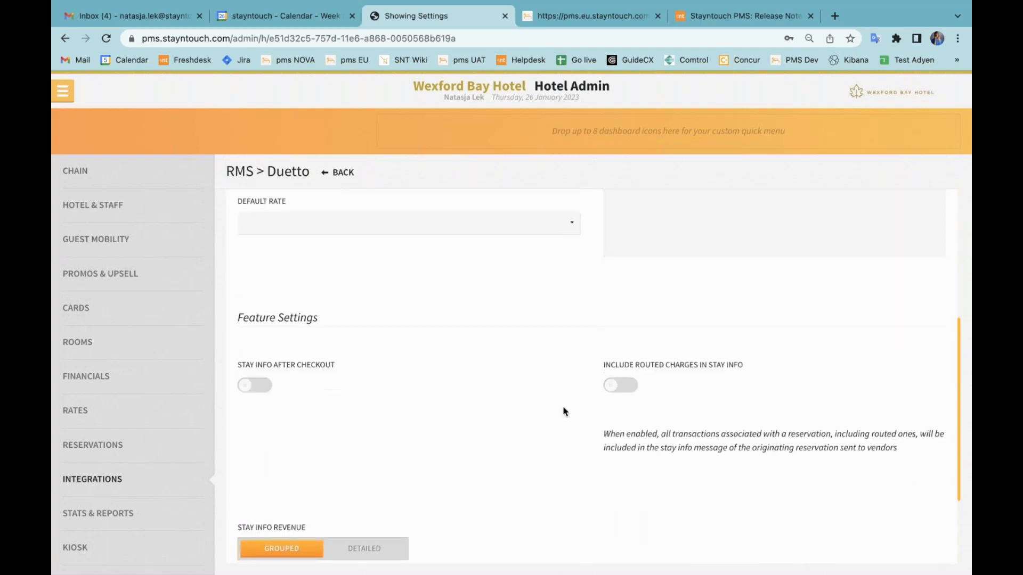
pyautogui.scroll(6, 563, 411)
pyautogui.click(255, 237)
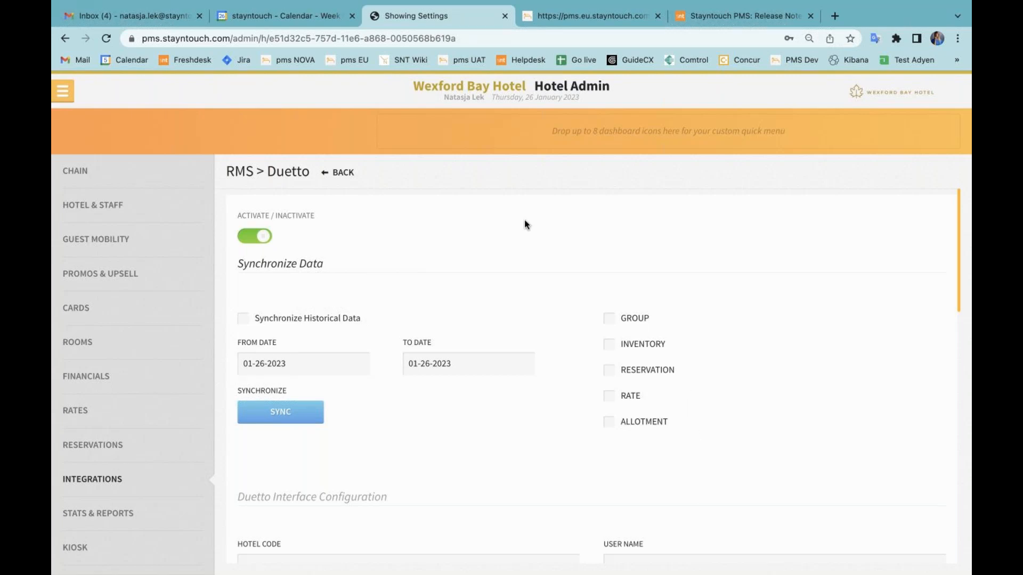
# Show the Guest Invoice settings under Invoices in the hotel's Stationery setup.
pyautogui.click(152, 222)
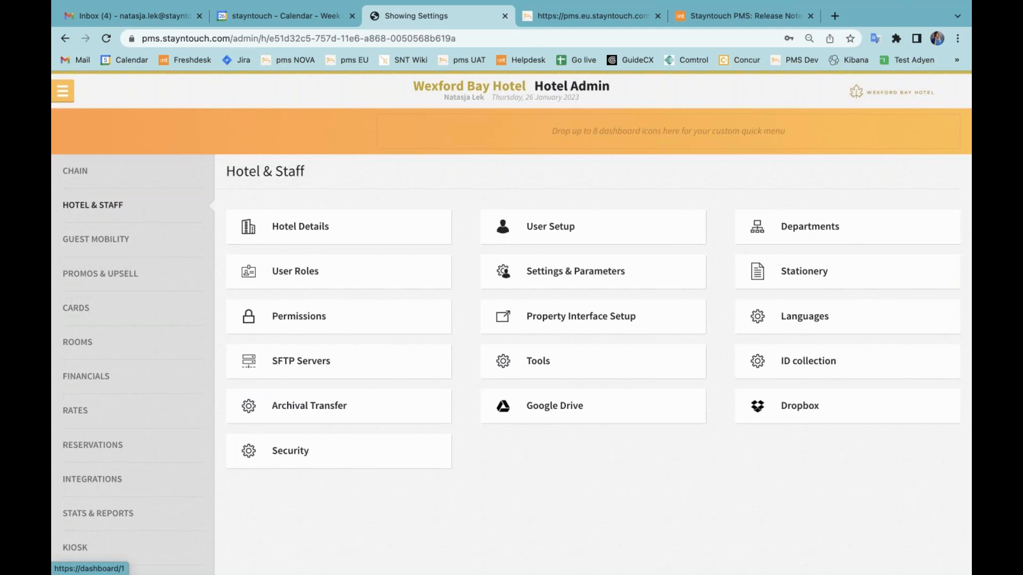
pyautogui.click(803, 266)
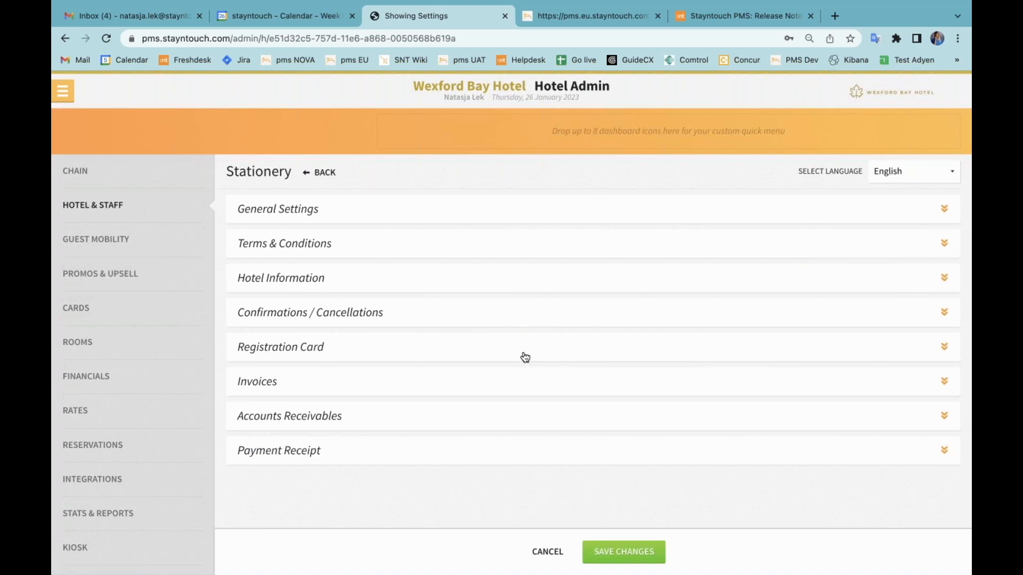
pyautogui.click(517, 384)
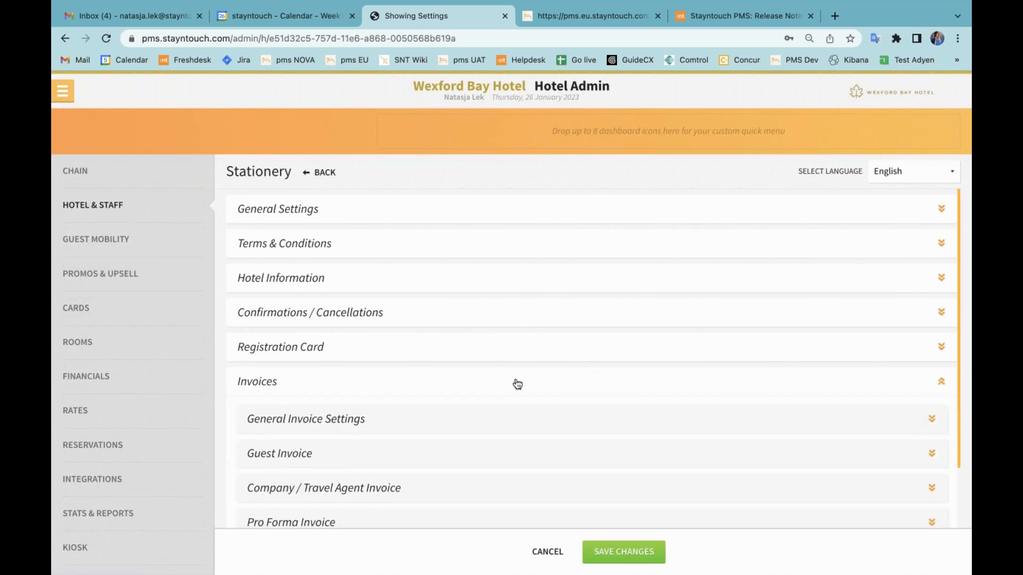
pyautogui.click(362, 458)
pyautogui.scroll(-2, 571, 366)
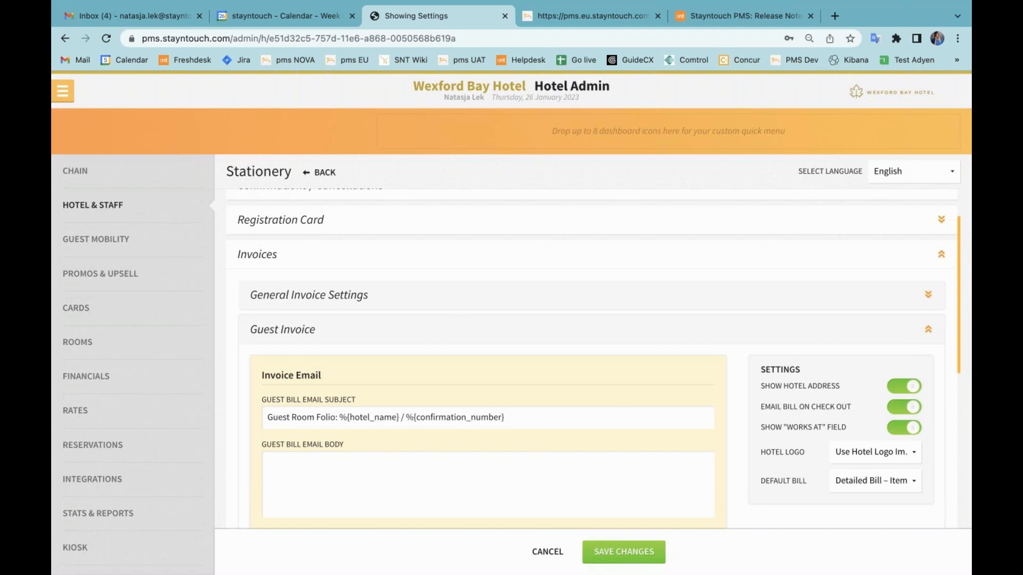
# Review the Guest Checkout Setup in Guest Mobility down to the AR Auto Email Invoice setting.
pyautogui.click(174, 242)
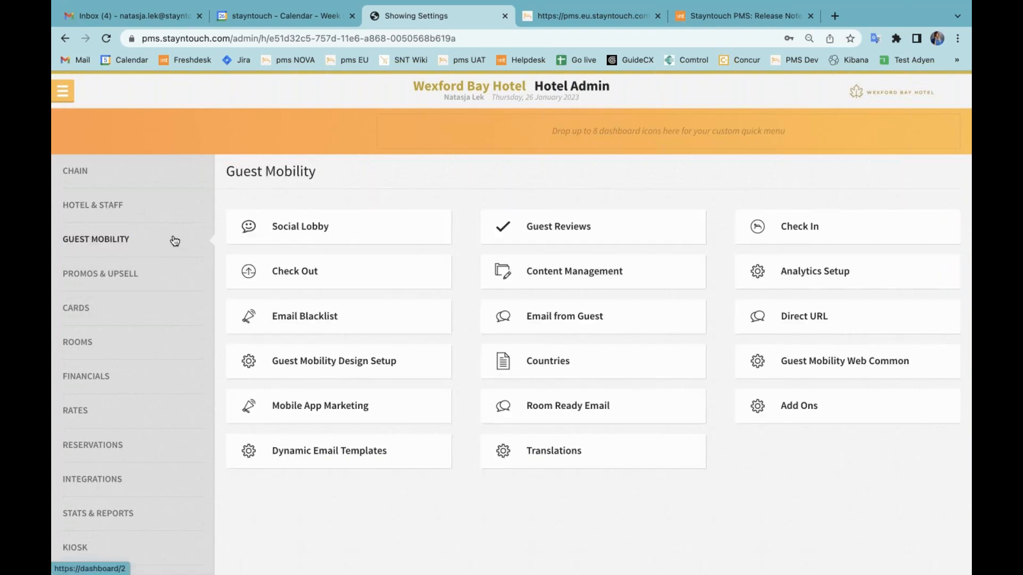
pyautogui.click(306, 278)
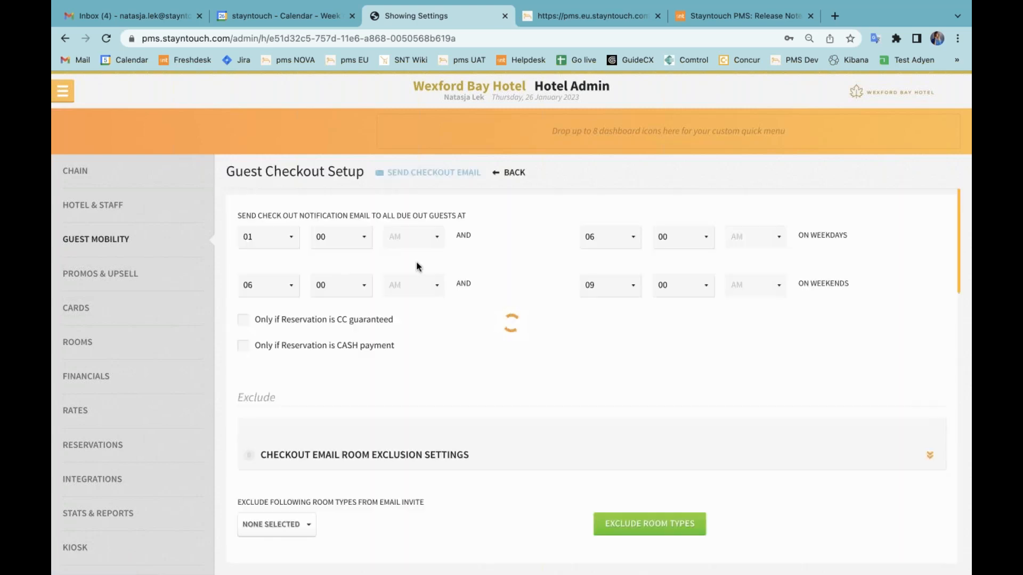
pyautogui.scroll(-1, 446, 403)
pyautogui.scroll(-15, 447, 403)
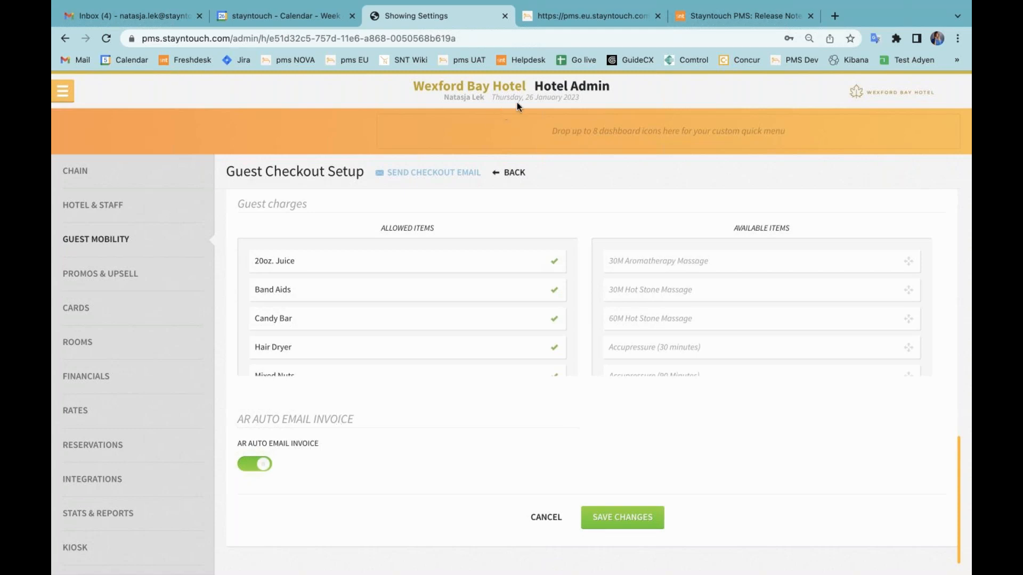
# Switch to the European PMS login page and log into the property Stayntouch Demo Hotel Europe (pms.eu).
pyautogui.click(568, 24)
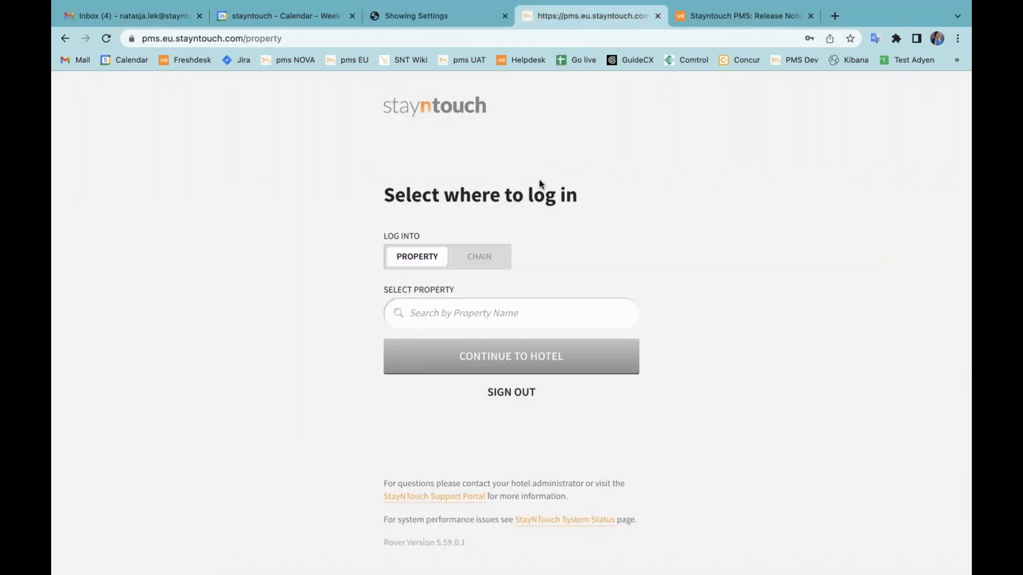
pyautogui.click(504, 305)
pyautogui.write('europe')
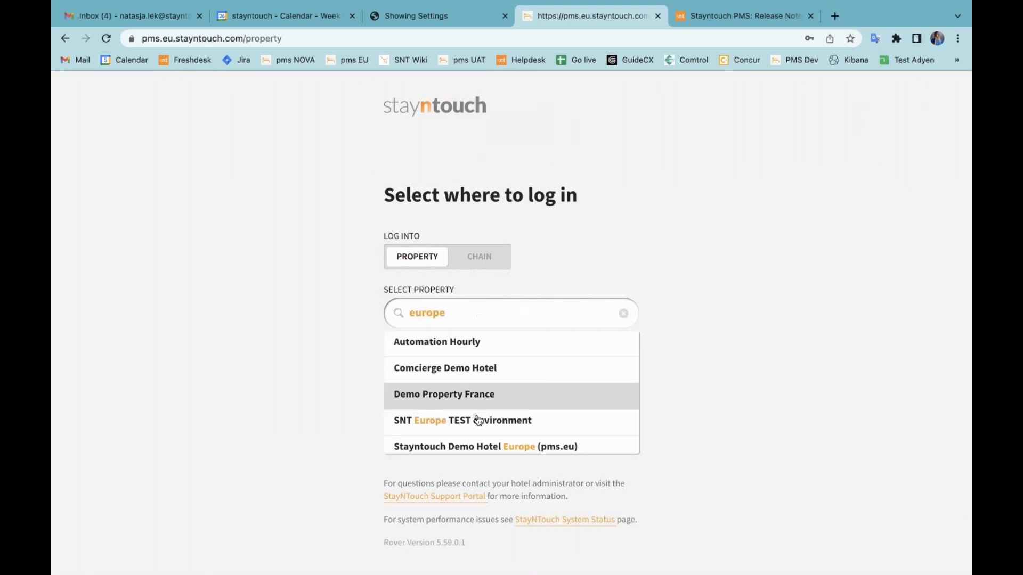
pyautogui.click(482, 446)
pyautogui.click(515, 358)
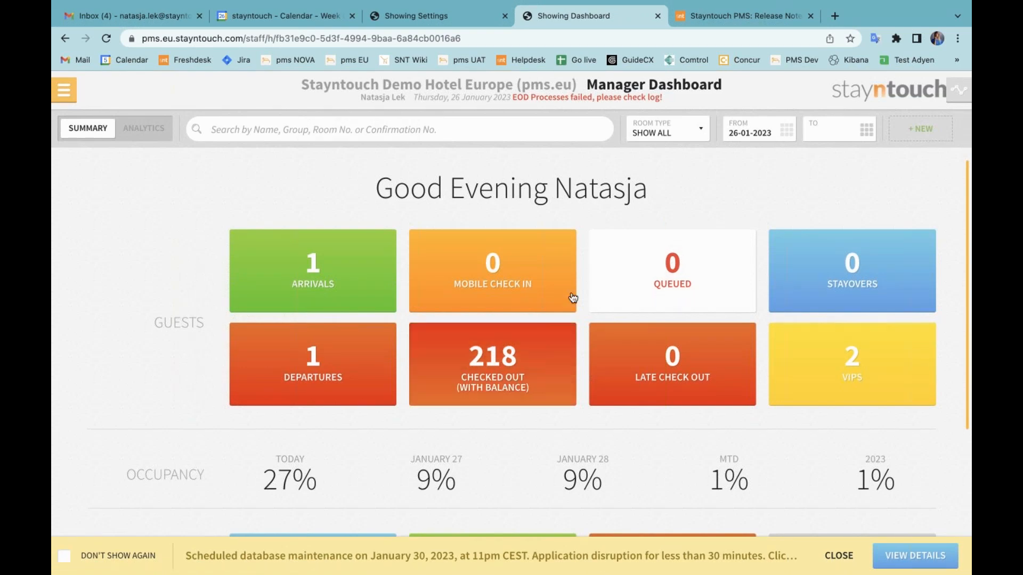
# Duplicate the European hotel's dashboard tab and load its kiosk by replacing staff with zest_station in the address.
pyautogui.rightClick(607, 16)
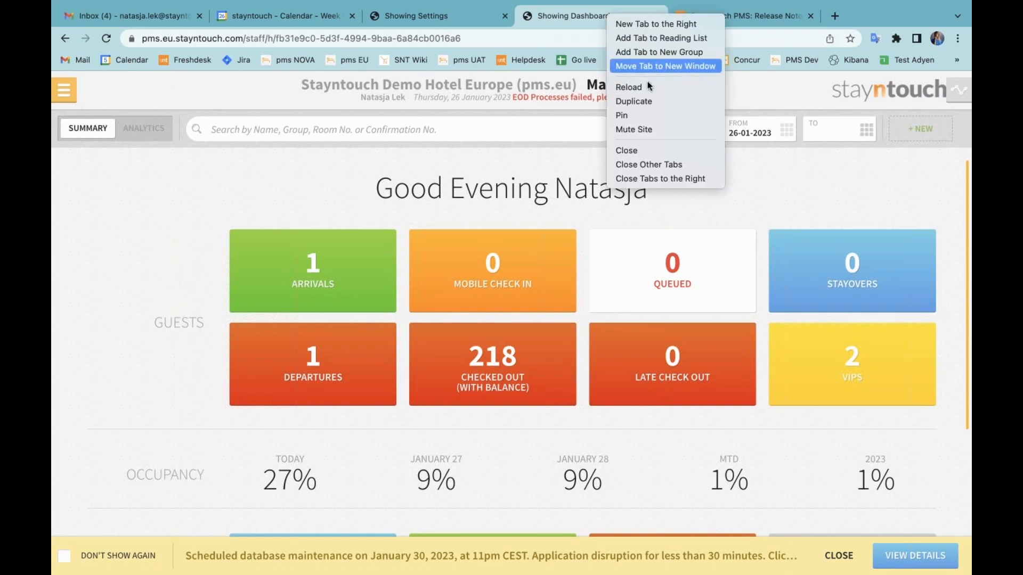
pyautogui.click(648, 99)
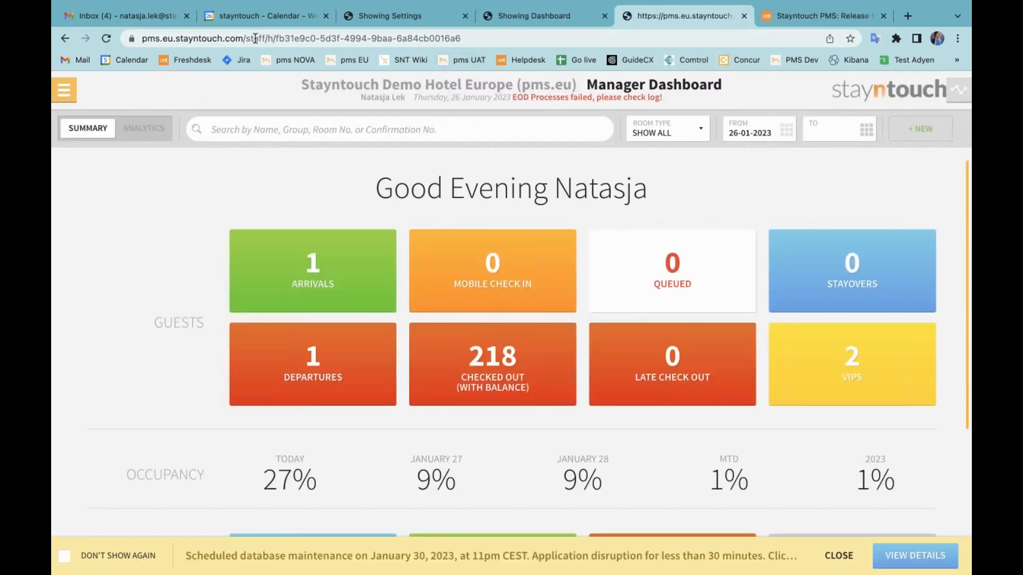
pyautogui.doubleClick(293, 37)
pyautogui.write('zest_station')
pyautogui.press('Return')
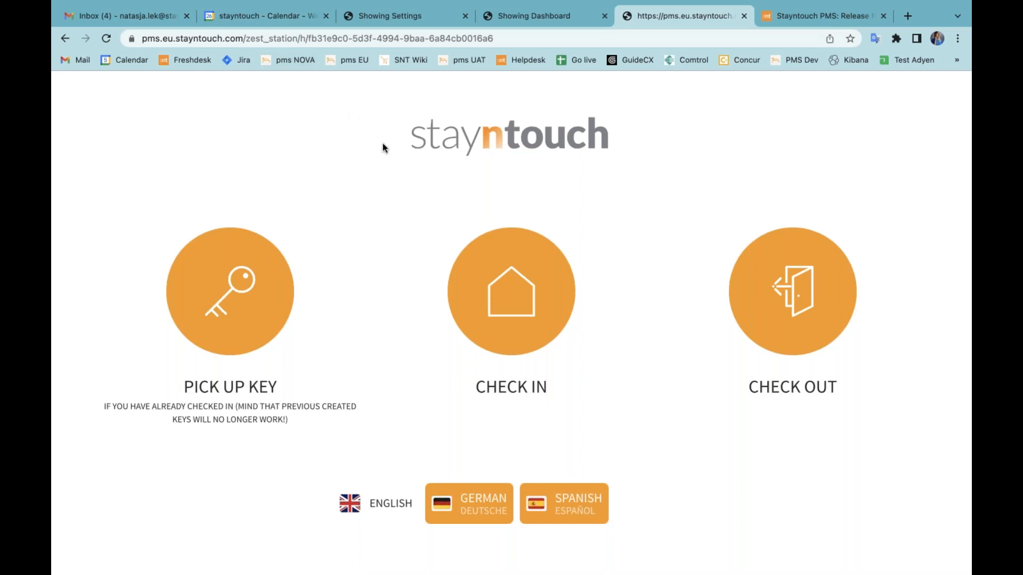
# Start a kiosk check-in and find the reservation by the guest's last name and the departure date 27 January 2023.
pyautogui.click(511, 282)
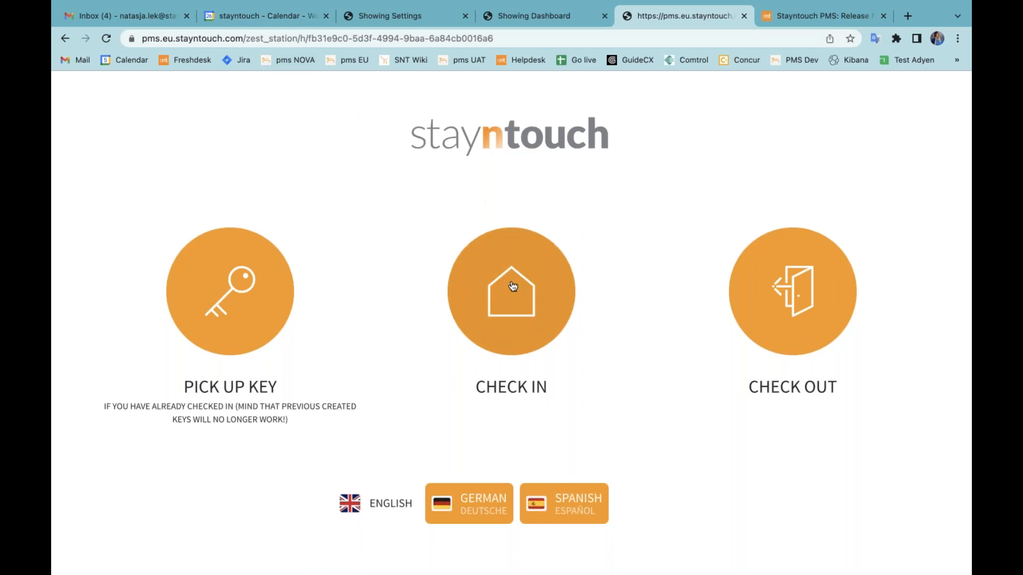
pyautogui.click(336, 288)
pyautogui.write('LEK')
pyautogui.press('Return')
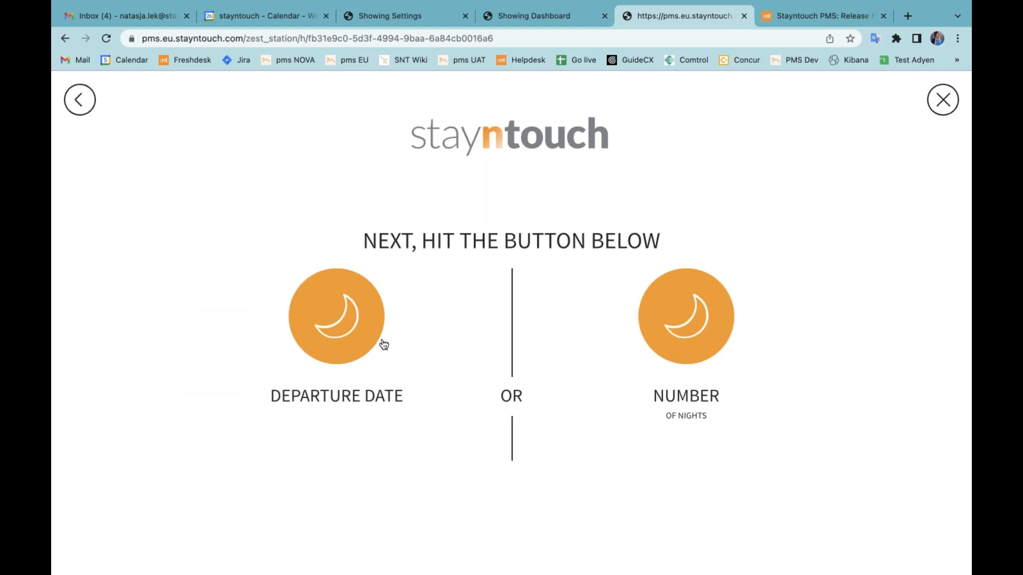
pyautogui.click(362, 318)
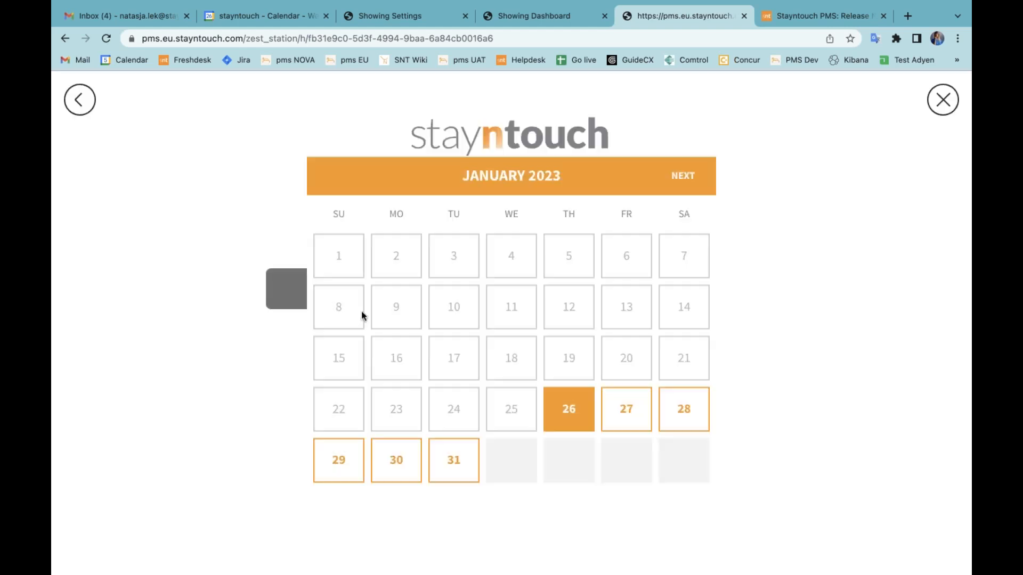
pyautogui.click(623, 404)
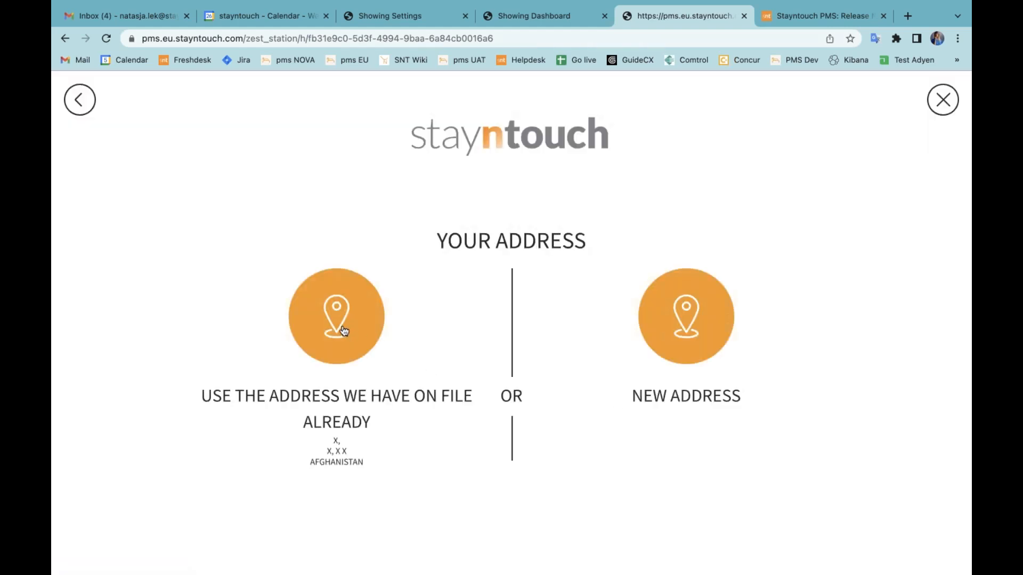
# Continue the check-in with the address already on file, accept the reservation details and agree to the Terms & Conditions.
pyautogui.click(344, 333)
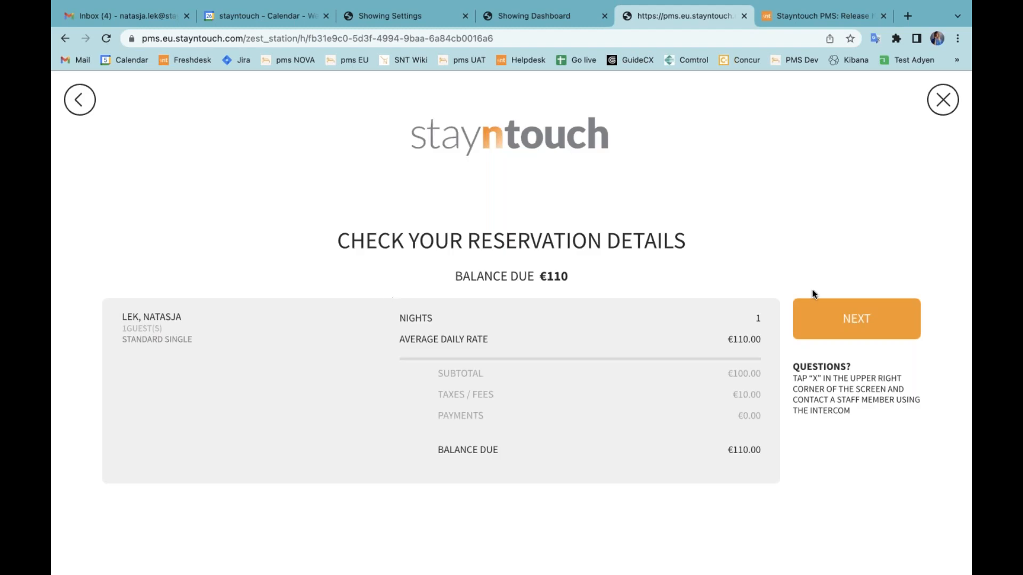
pyautogui.click(841, 327)
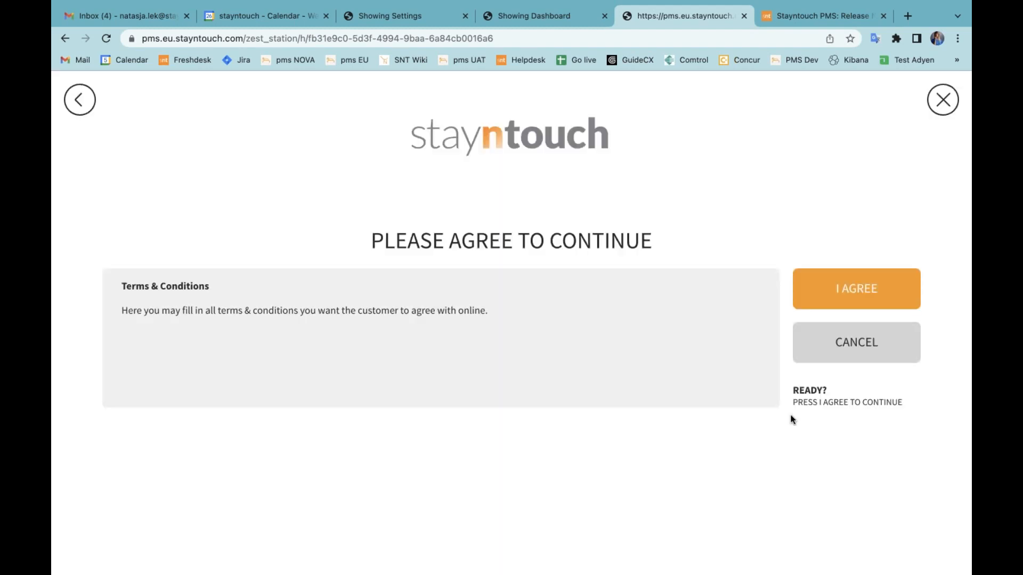
pyautogui.click(863, 292)
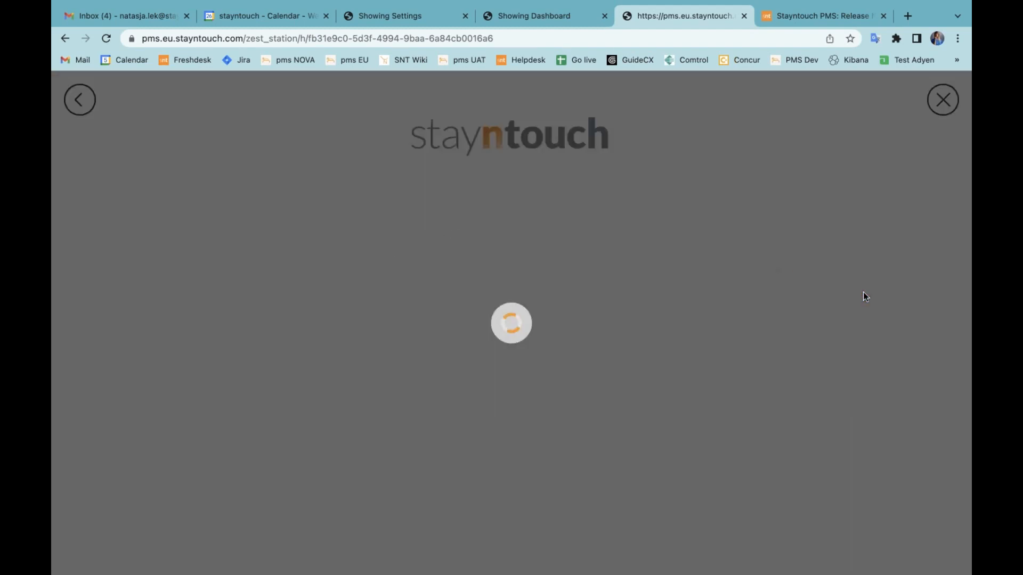
pyautogui.click(863, 531)
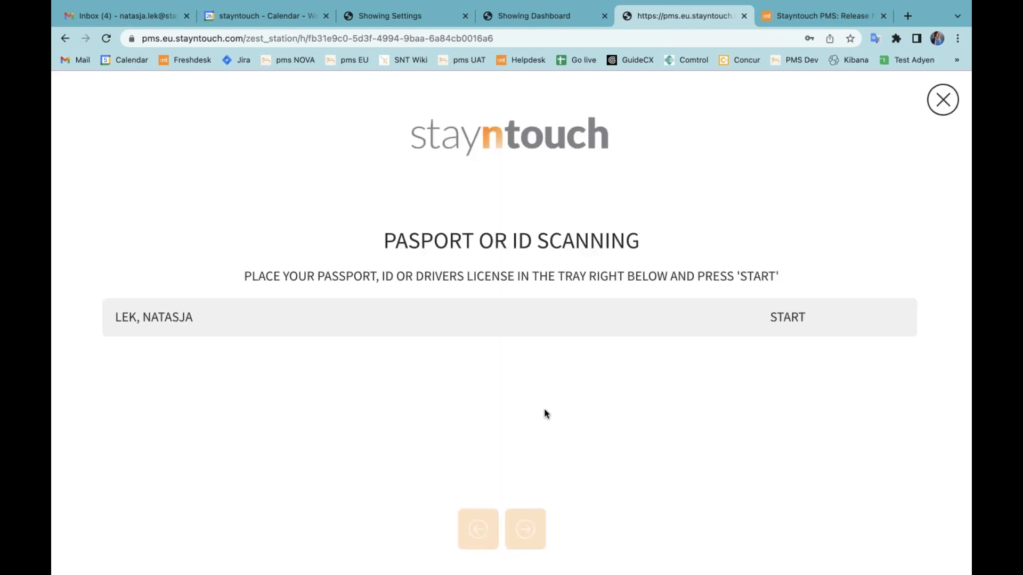
# Start the guest's ID scan and submit Sample ID Image.jpeg from Downloads as the front side.
pyautogui.click(789, 317)
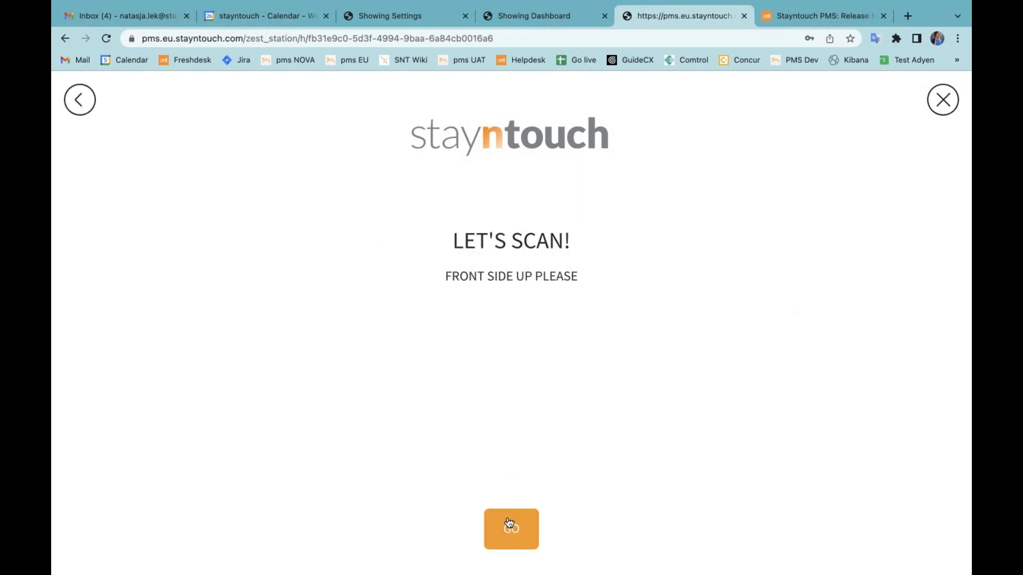
pyautogui.click(527, 354)
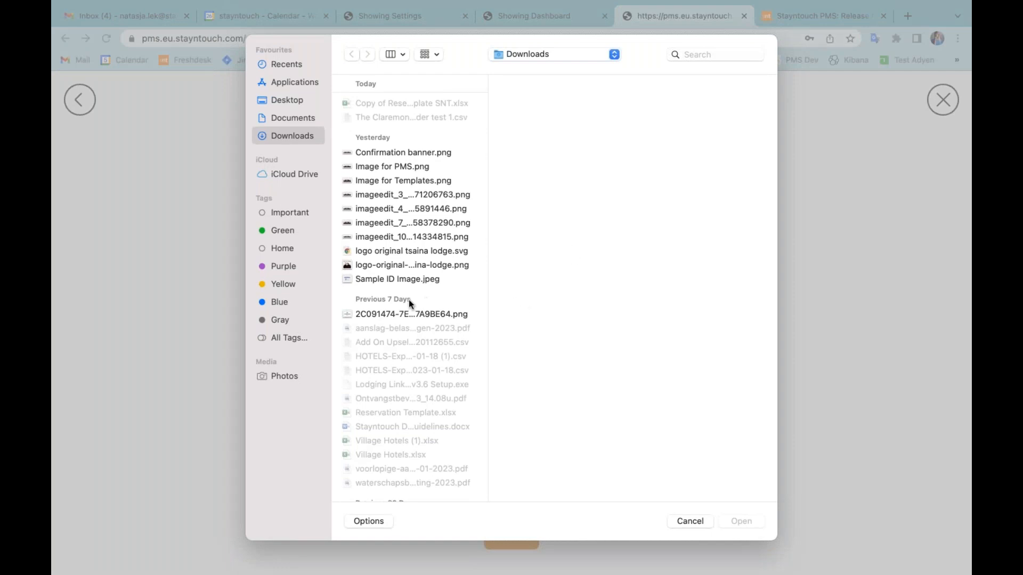
pyautogui.click(395, 279)
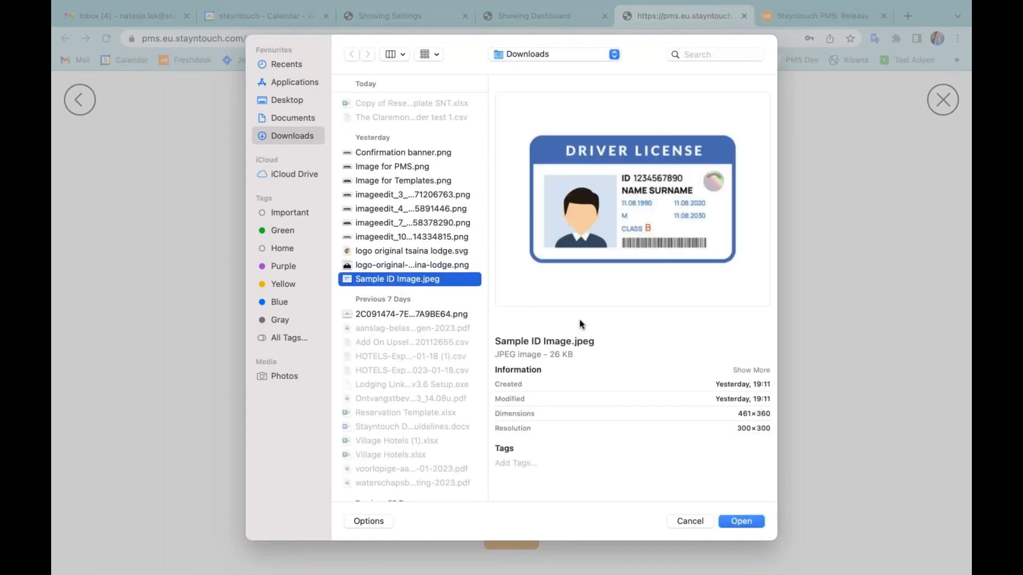
pyautogui.click(750, 520)
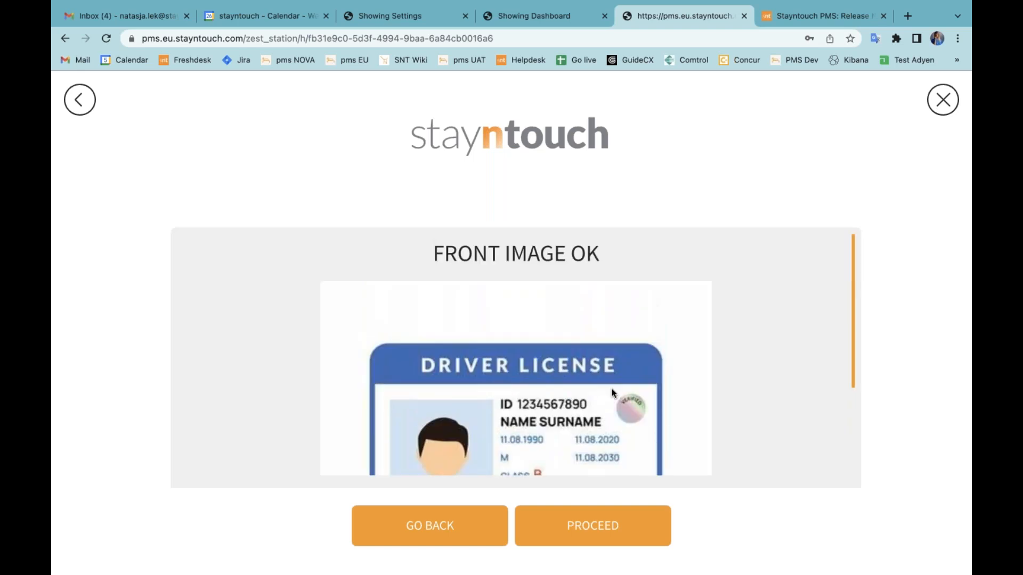
pyautogui.click(607, 527)
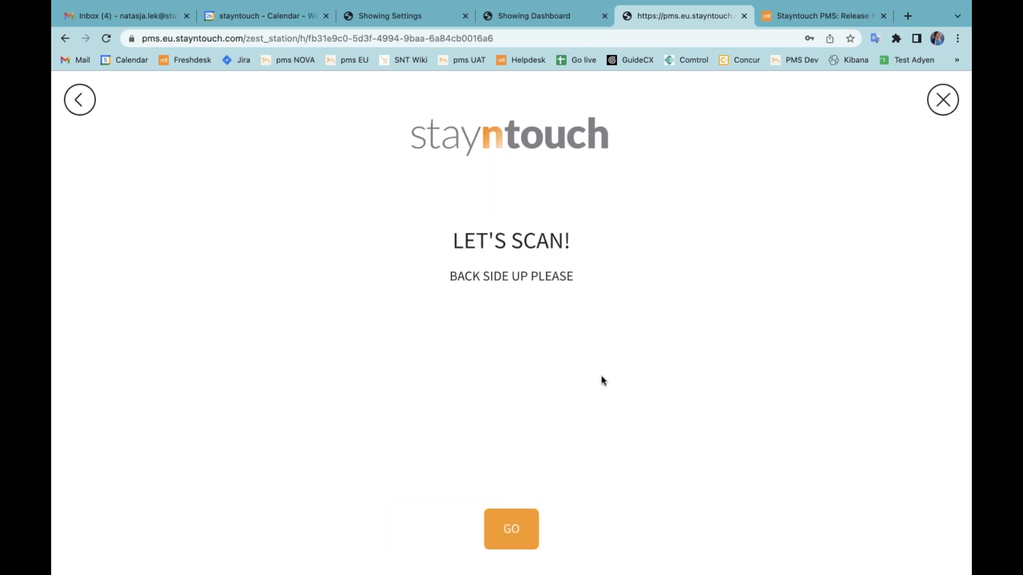
# Submit Sample ID Image.jpeg as the back side of the ID and proceed with both scanned images.
pyautogui.click(510, 527)
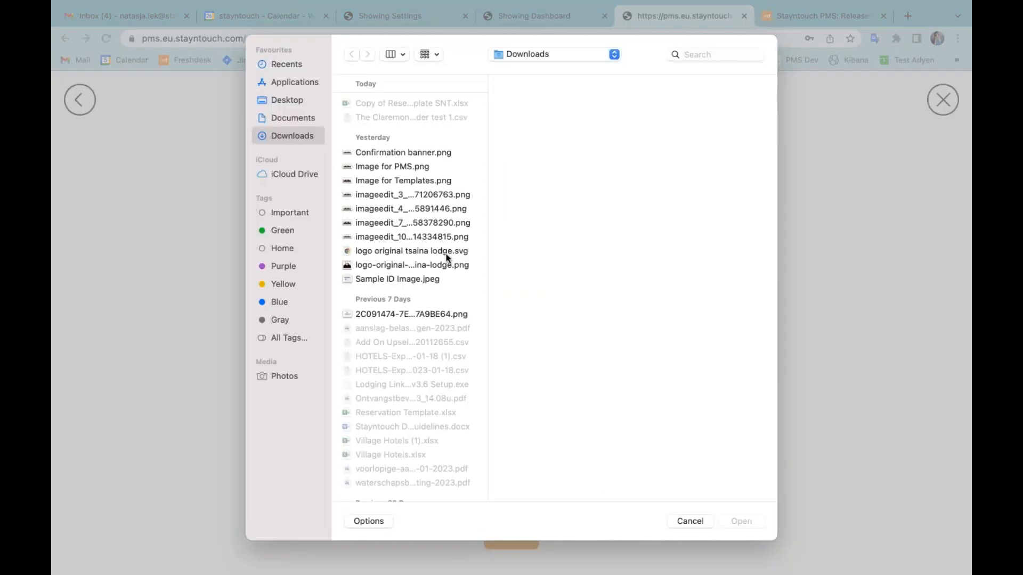
pyautogui.click(418, 280)
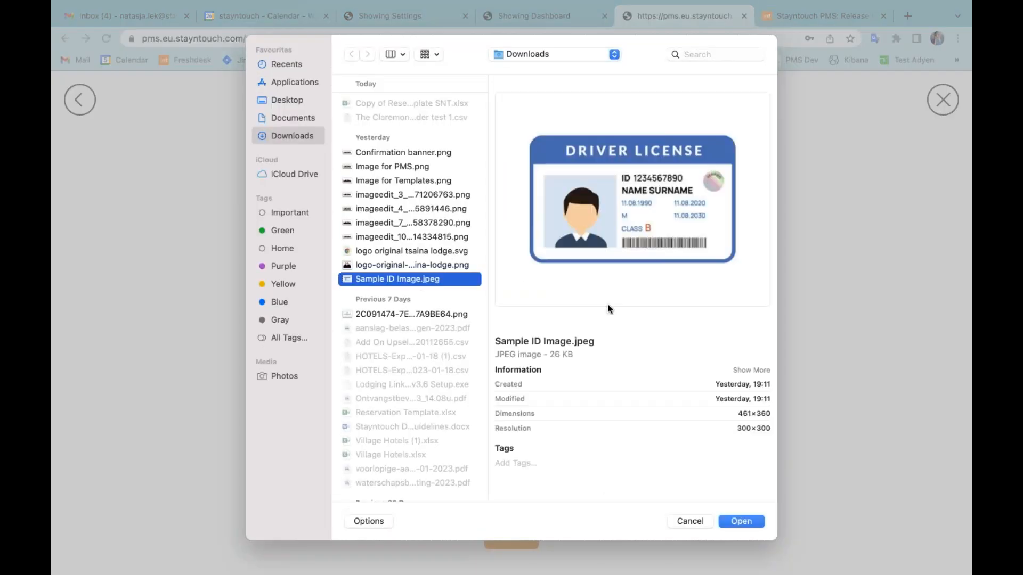
pyautogui.click(740, 518)
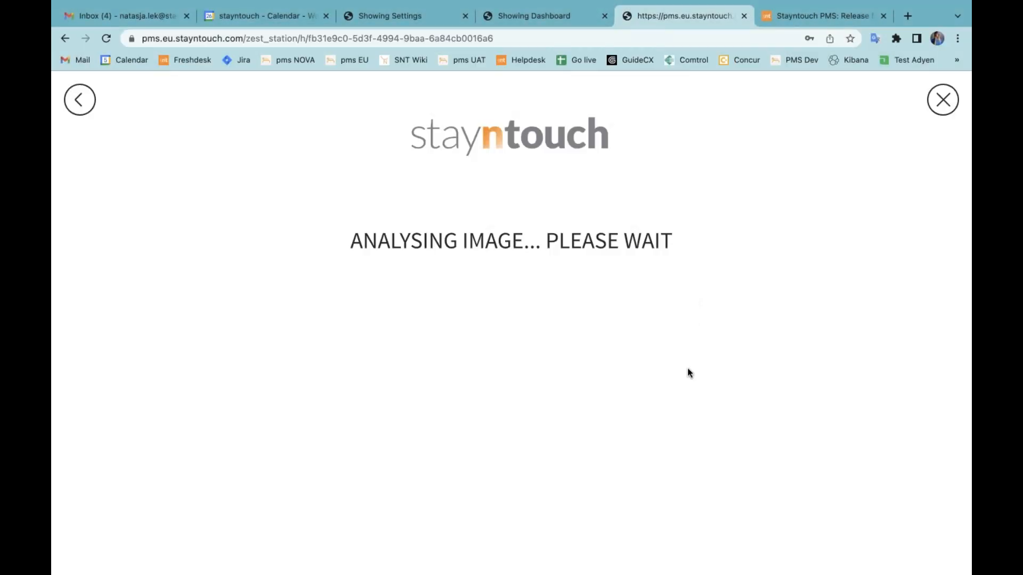
pyautogui.scroll(-5, 658, 396)
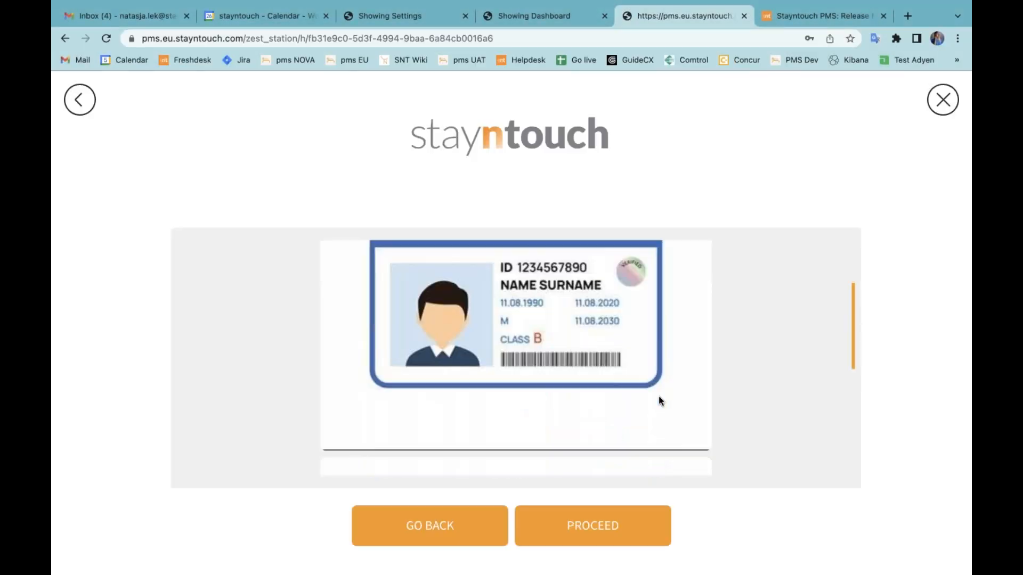
pyautogui.scroll(-5, 658, 400)
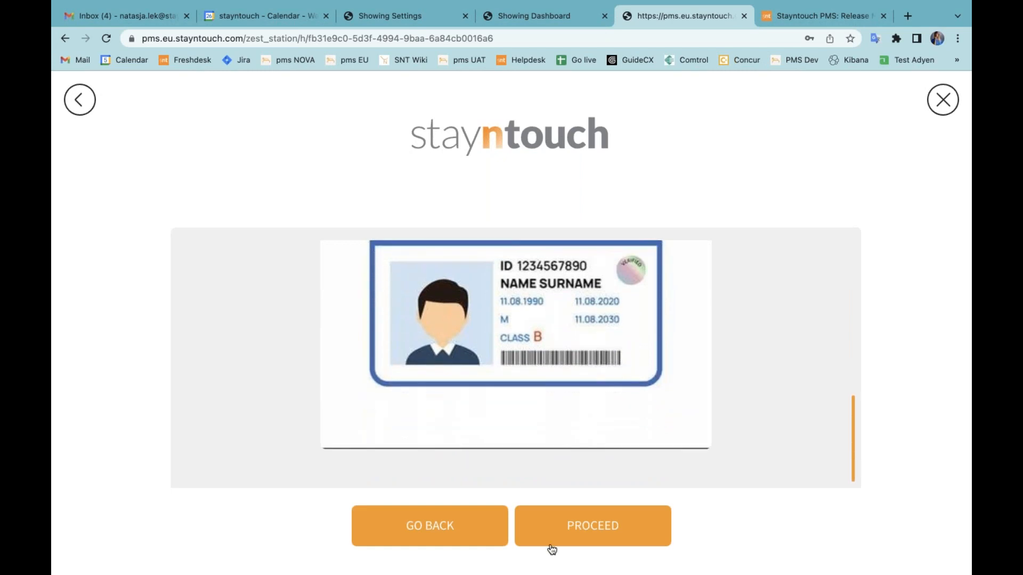
pyautogui.click(586, 537)
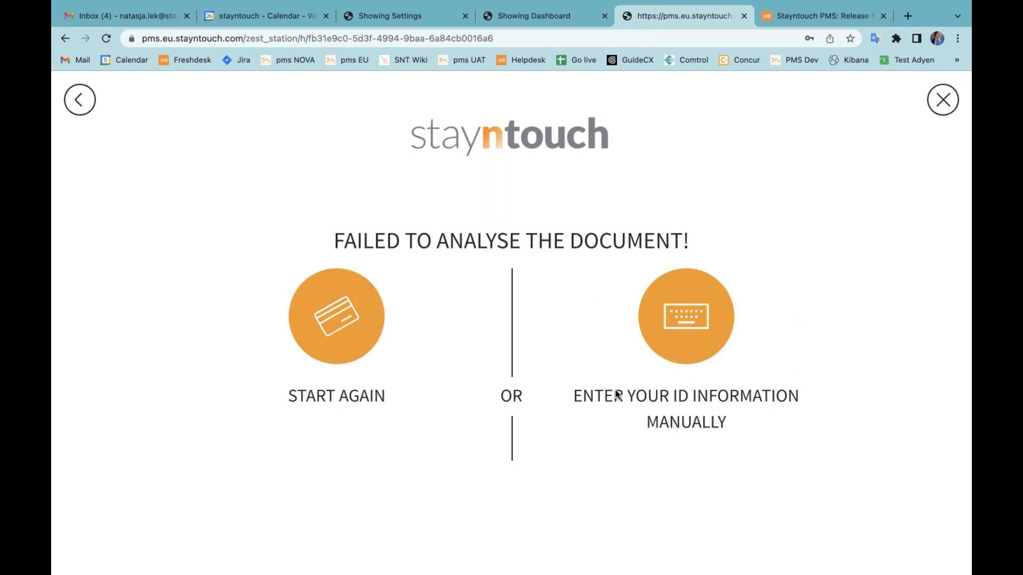
# Choose manual entry of the ID information, enter the guest's ID number and finish the ID scanning stage.
pyautogui.click(699, 318)
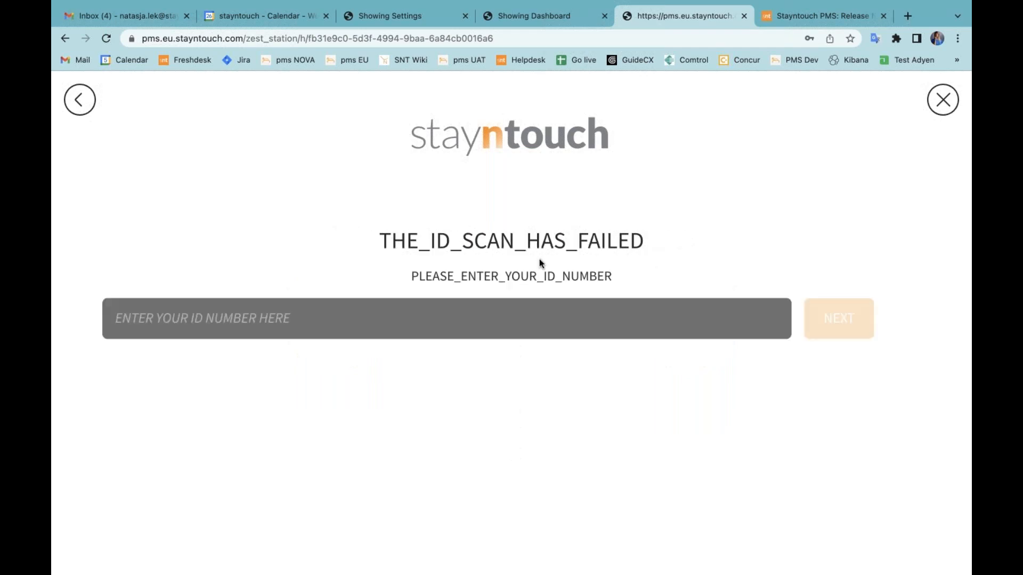
pyautogui.moveTo(384, 237); pyautogui.dragTo(643, 235)
pyautogui.click(614, 280)
pyautogui.moveTo(612, 281); pyautogui.dragTo(410, 277)
pyautogui.click(289, 324)
pyautogui.write('12345678')
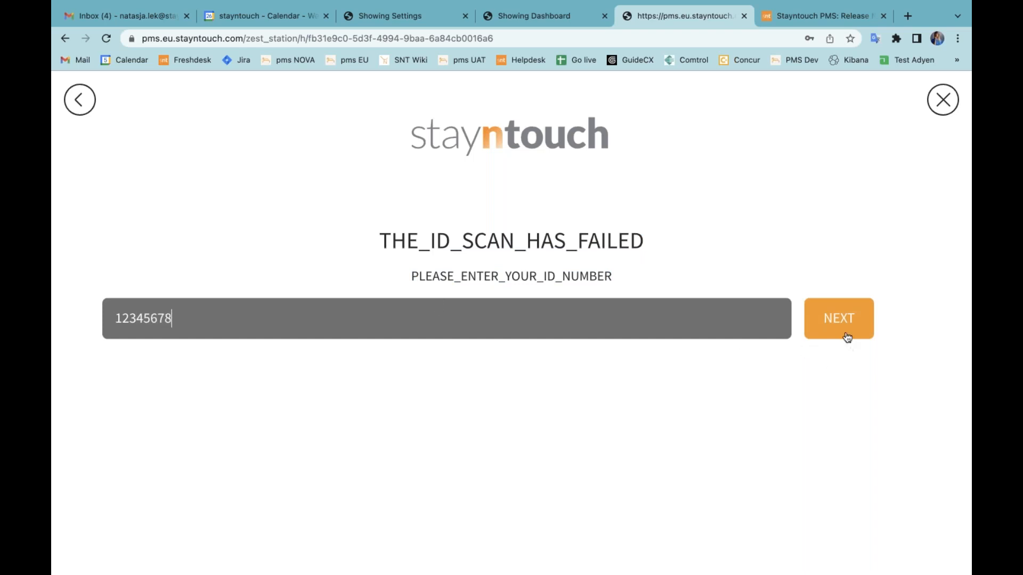
pyautogui.click(838, 318)
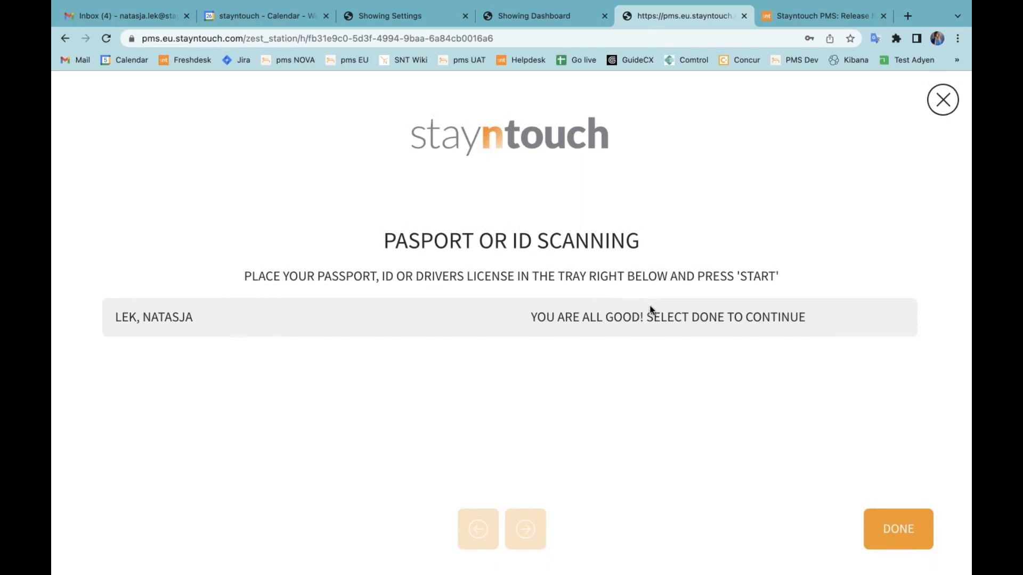
pyautogui.click(895, 527)
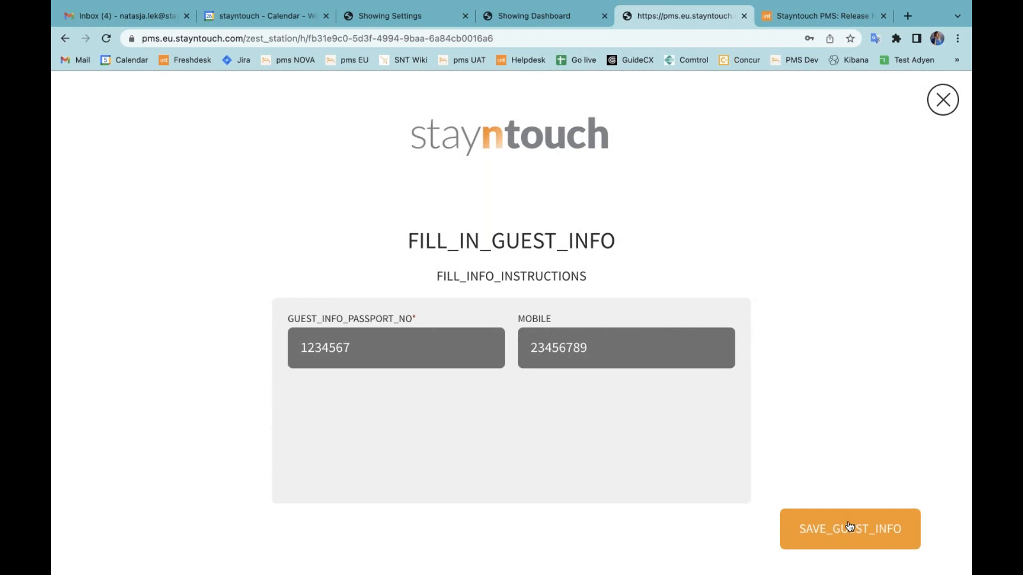
# Save the guest info and complete the check-in without a nationality, using manual key pickup and exiting without emailing the confirmation.
pyautogui.click(850, 528)
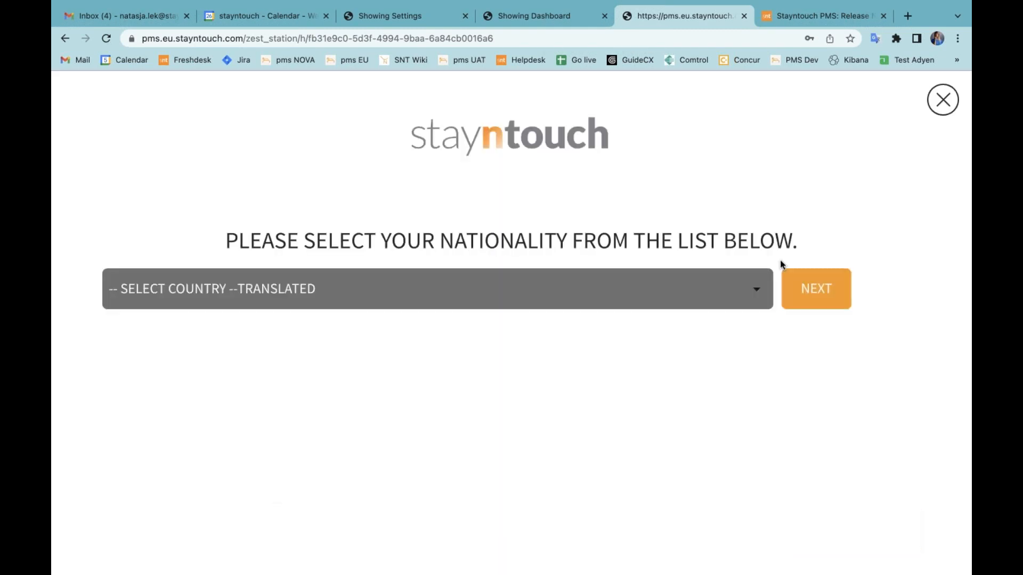
pyautogui.click(828, 298)
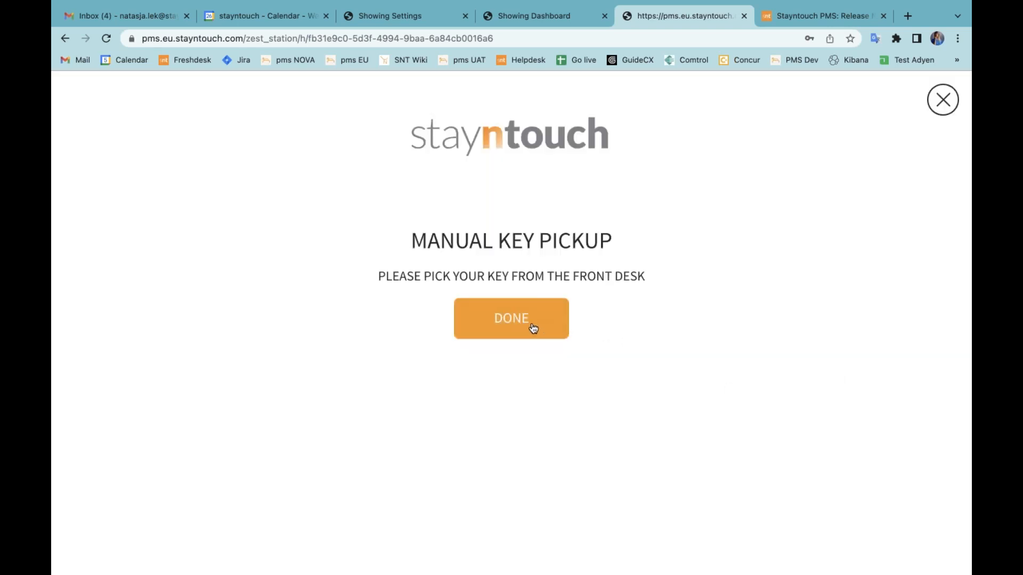
pyautogui.click(532, 327)
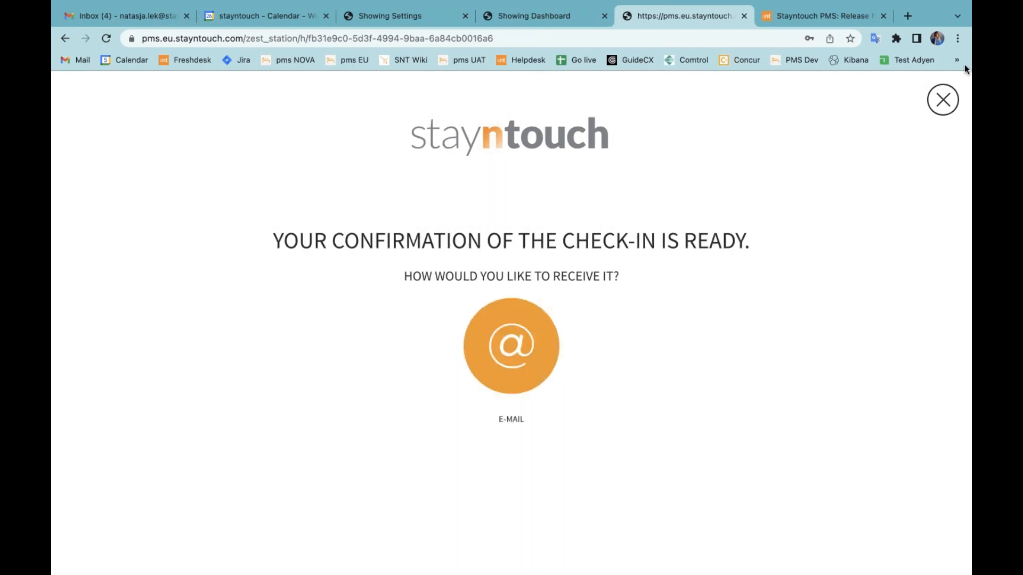
pyautogui.click(933, 97)
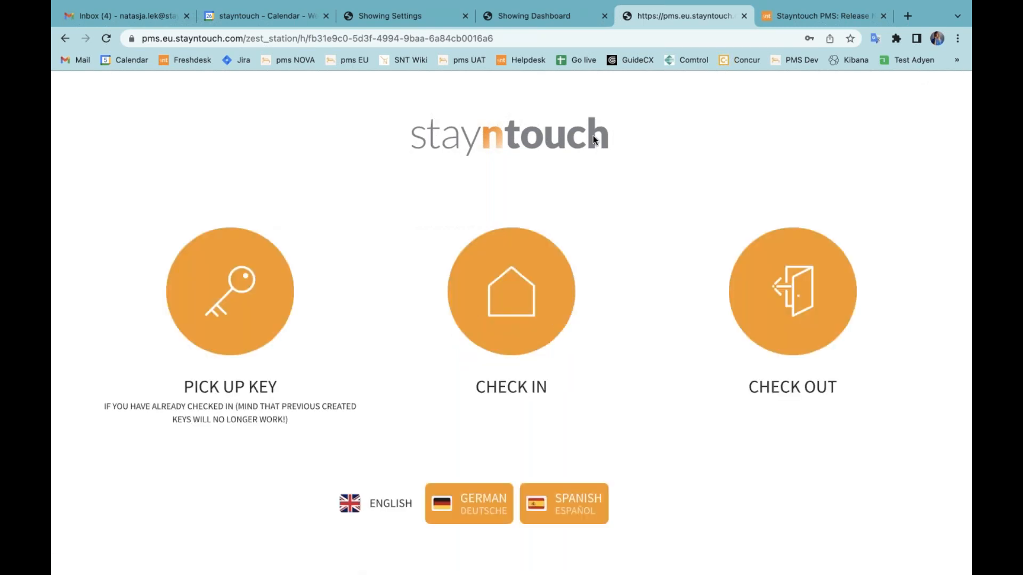
# Refresh the European hotel's Manager Dashboard and open the checked-in guest's stay card from Stayovers.
pyautogui.click(545, 20)
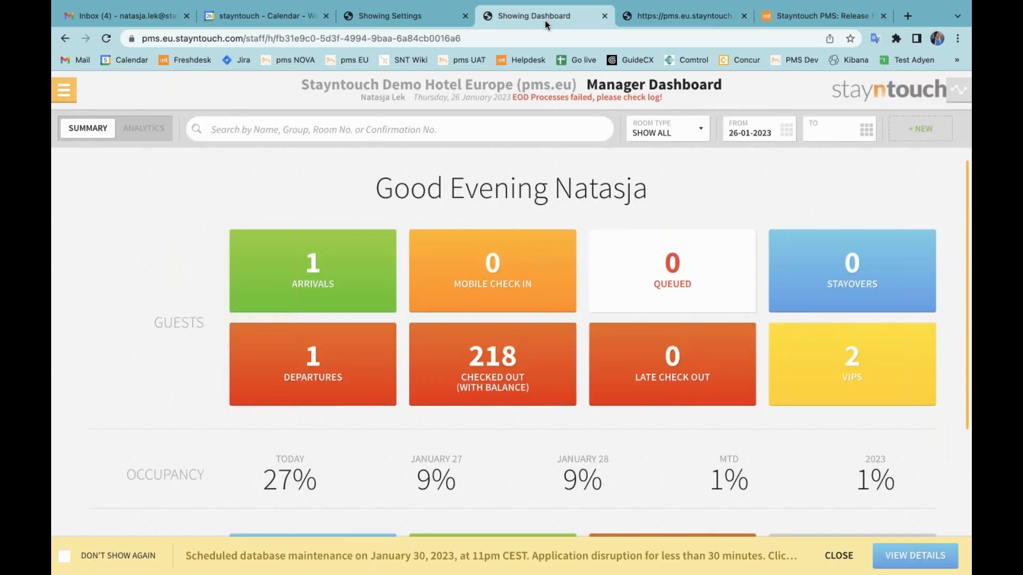
pyautogui.click(106, 40)
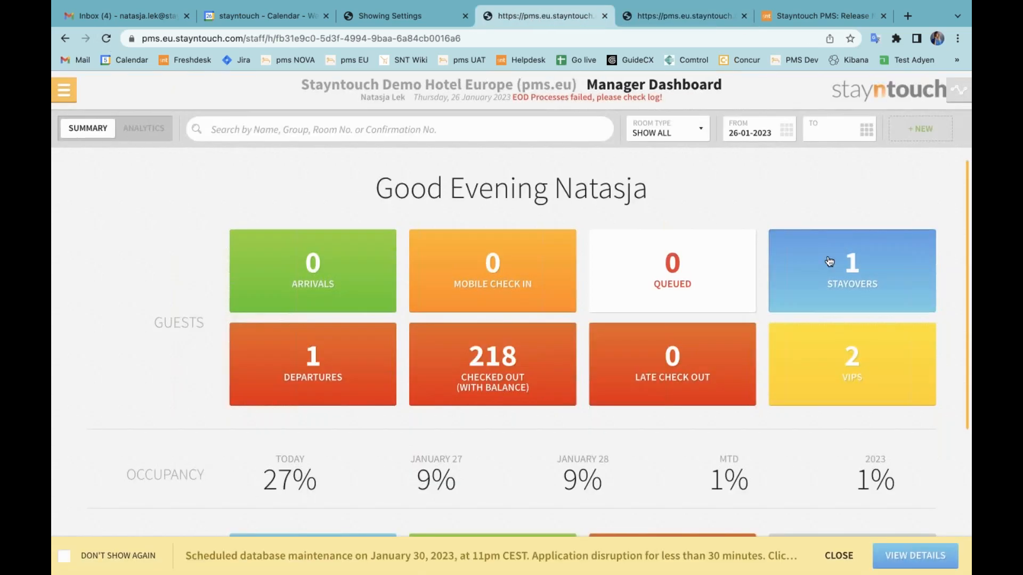
pyautogui.click(861, 281)
pyautogui.click(526, 201)
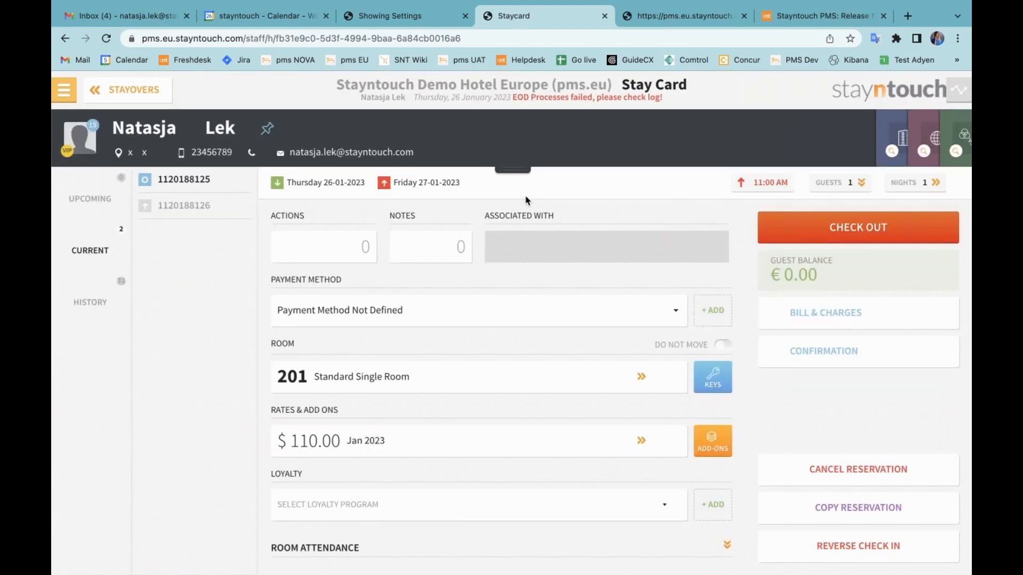
# Review the reservation's Activity Log for the kiosk check-in and ID analyzing entries, and return to the stay card.
pyautogui.scroll(-3, 352, 431)
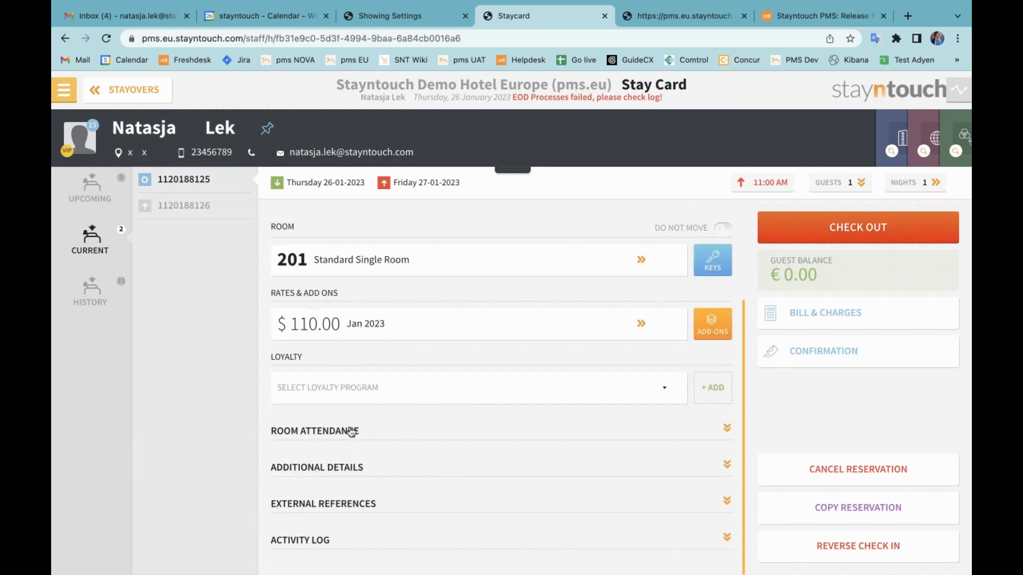
pyautogui.click(315, 538)
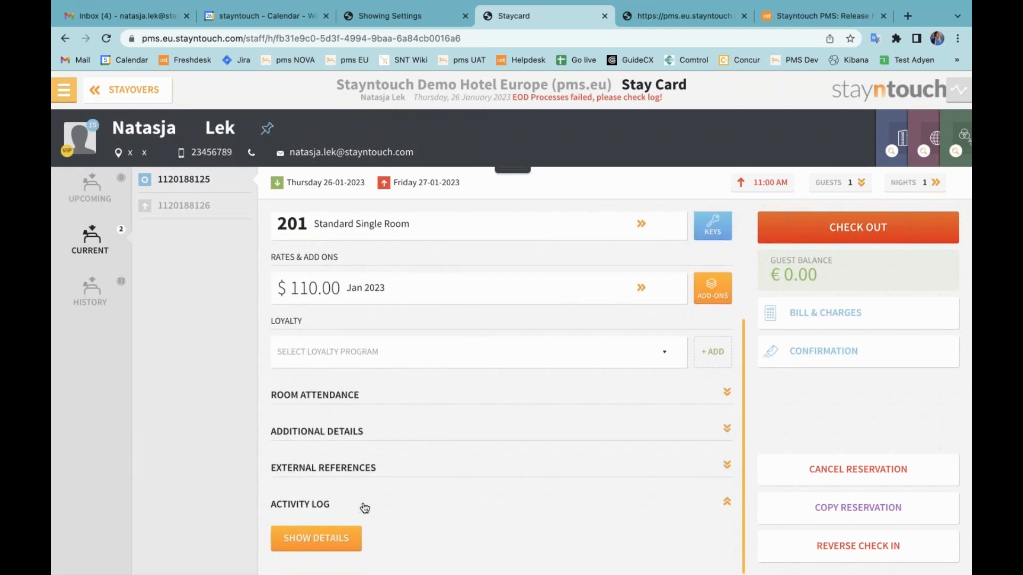
pyautogui.click(320, 536)
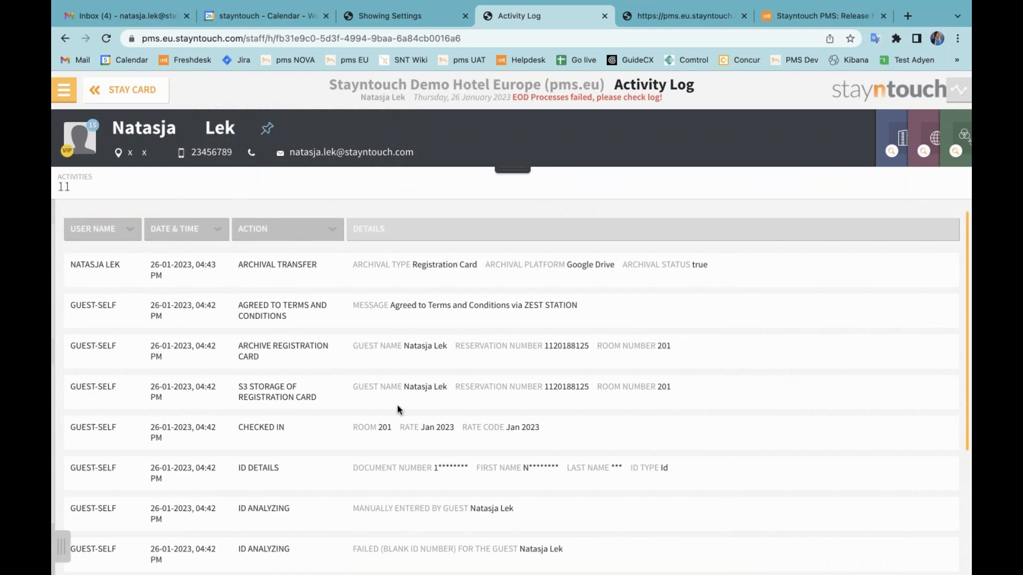
pyautogui.scroll(-5, 398, 409)
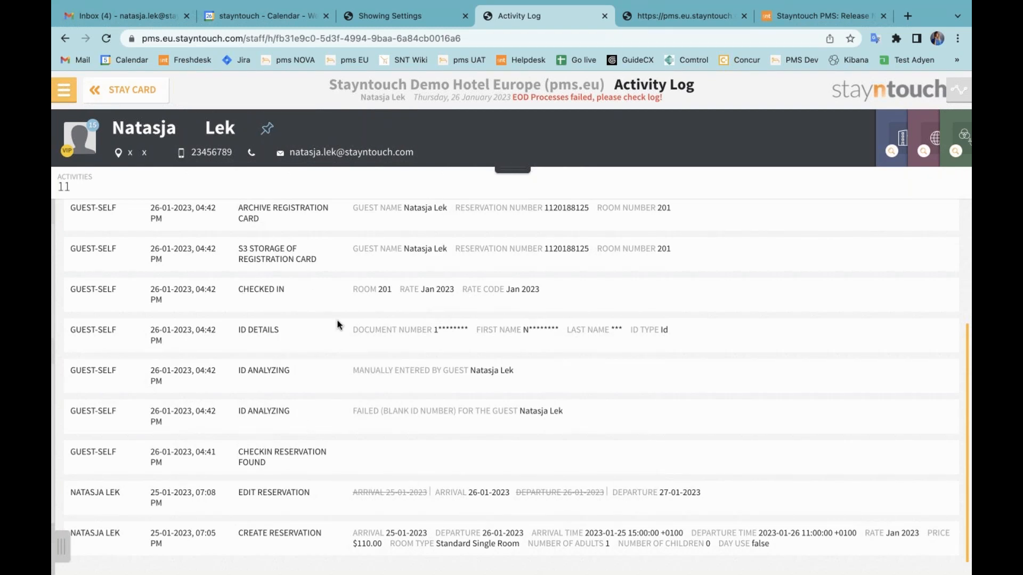
pyautogui.click(155, 98)
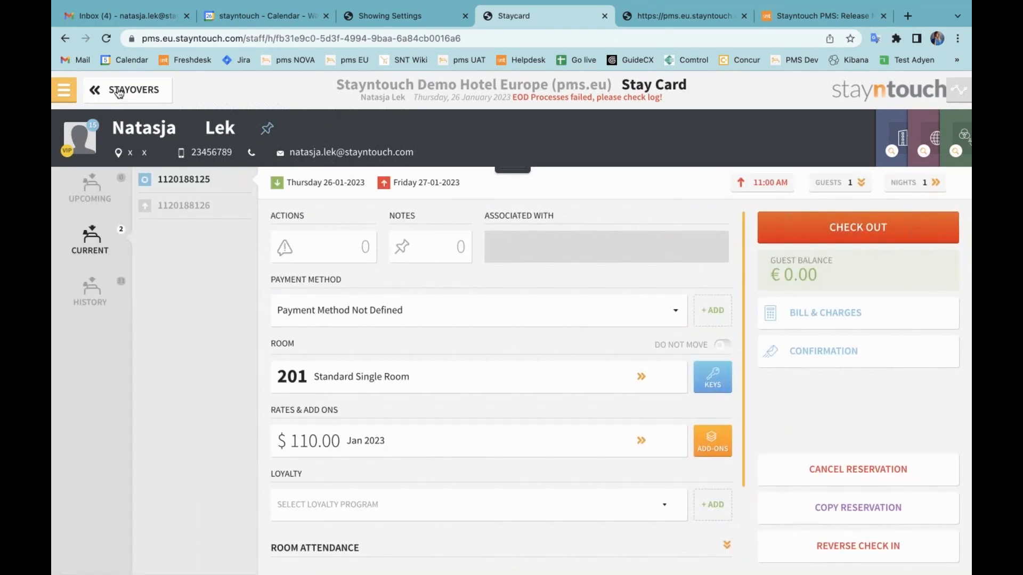
# Open the Kiosk Check In settings in Hotel Admin and examine the primary and second authentication options alongside the kiosk's home screen.
pyautogui.click(69, 91)
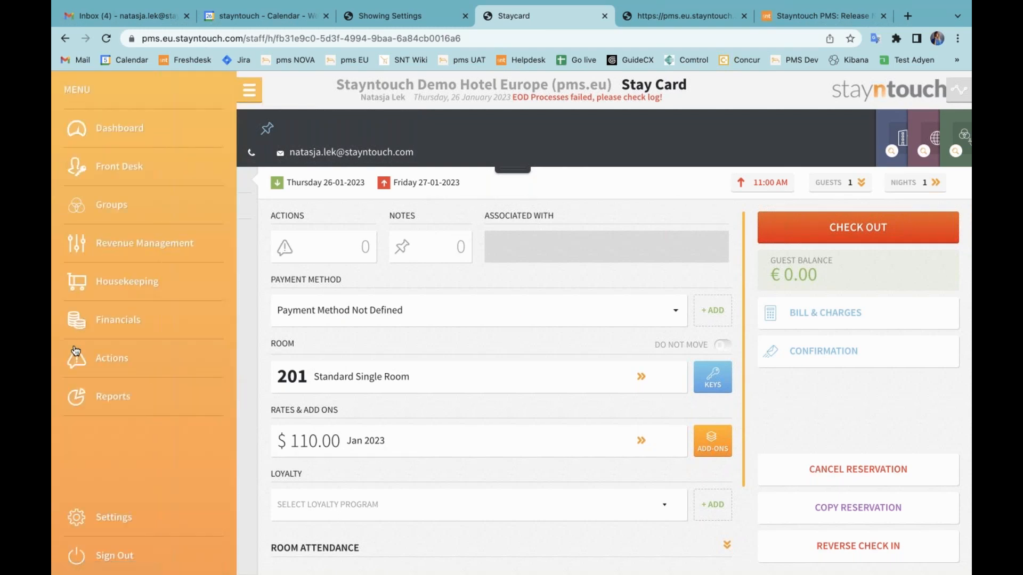
pyautogui.click(105, 524)
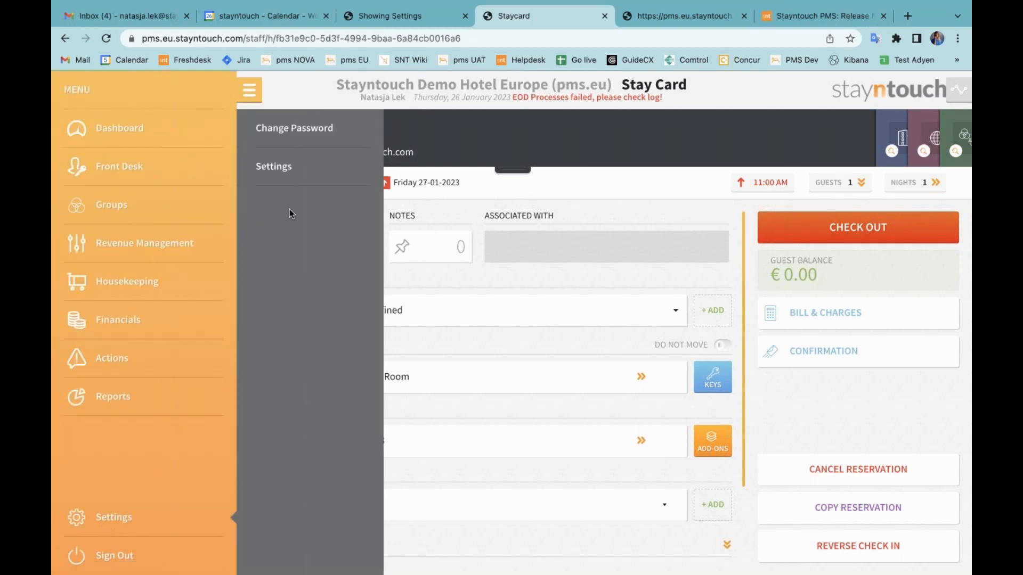
pyautogui.click(291, 181)
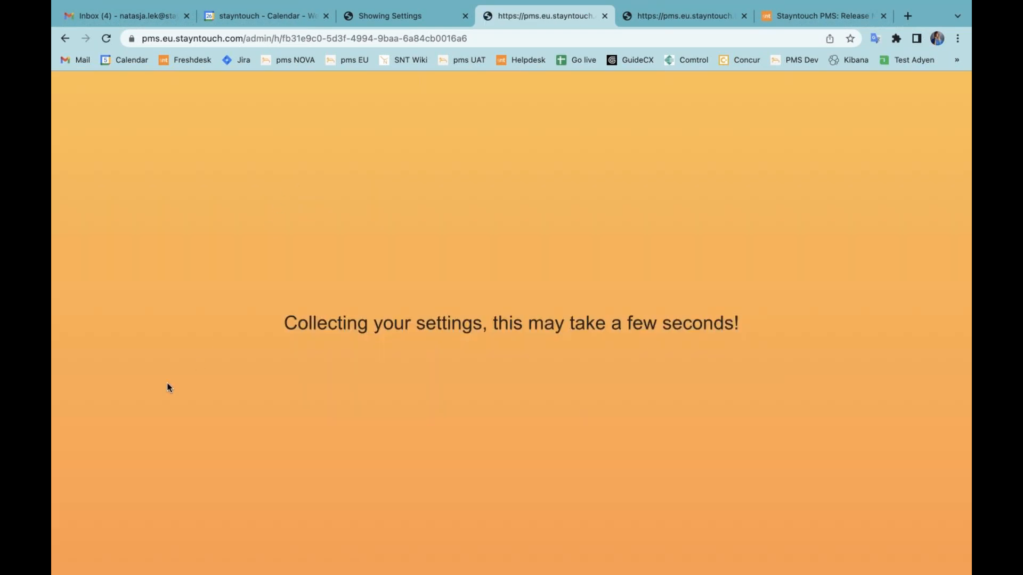
pyautogui.scroll(-2, 147, 449)
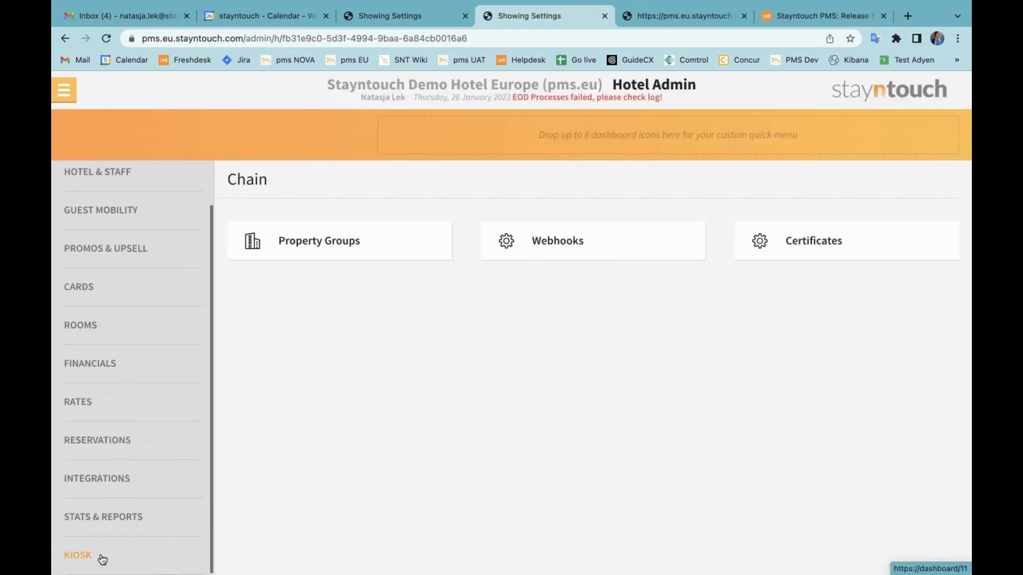
pyautogui.click(87, 555)
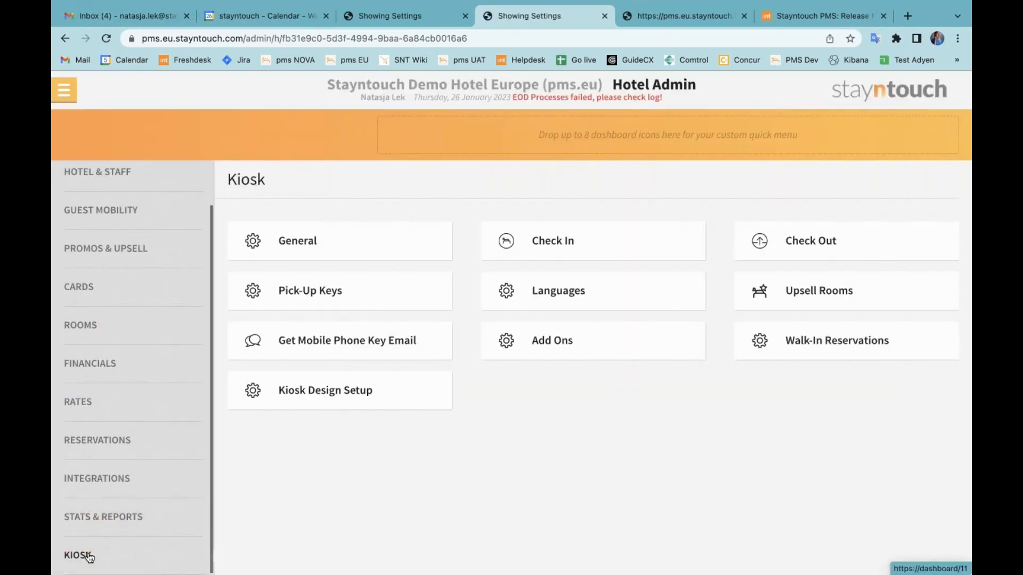
pyautogui.click(576, 242)
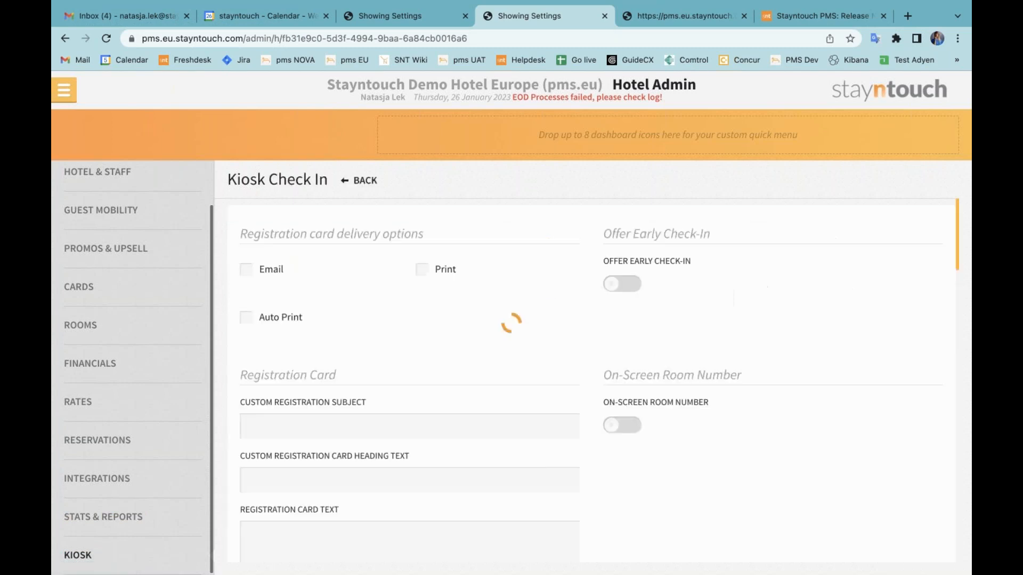
pyautogui.scroll(-6, 566, 372)
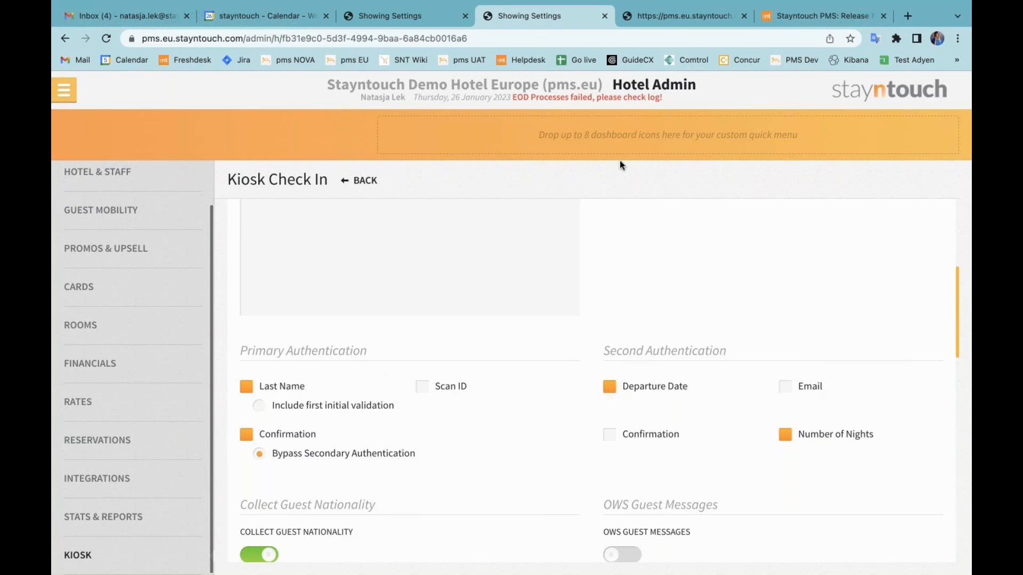
pyautogui.click(673, 21)
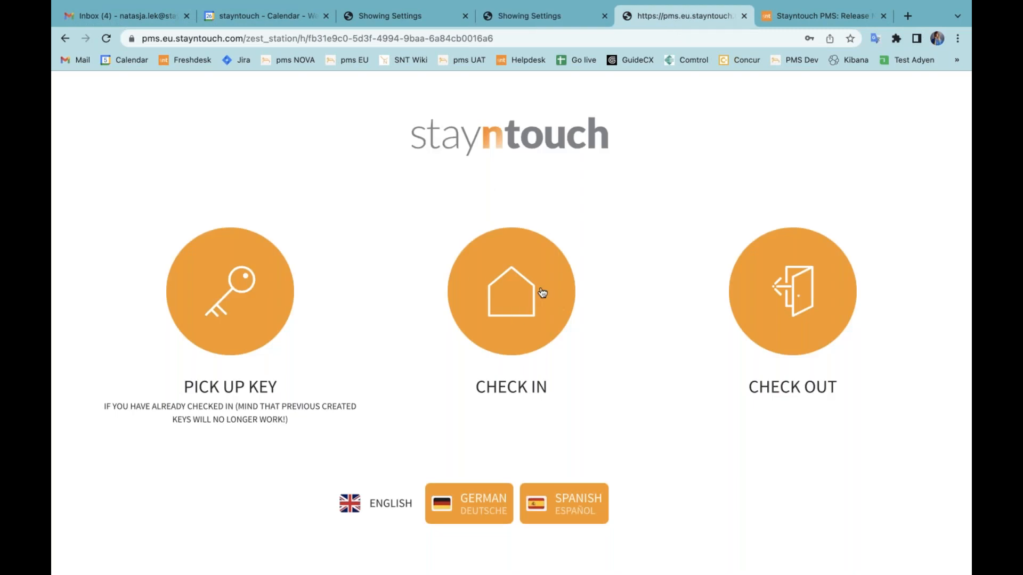
pyautogui.click(558, 20)
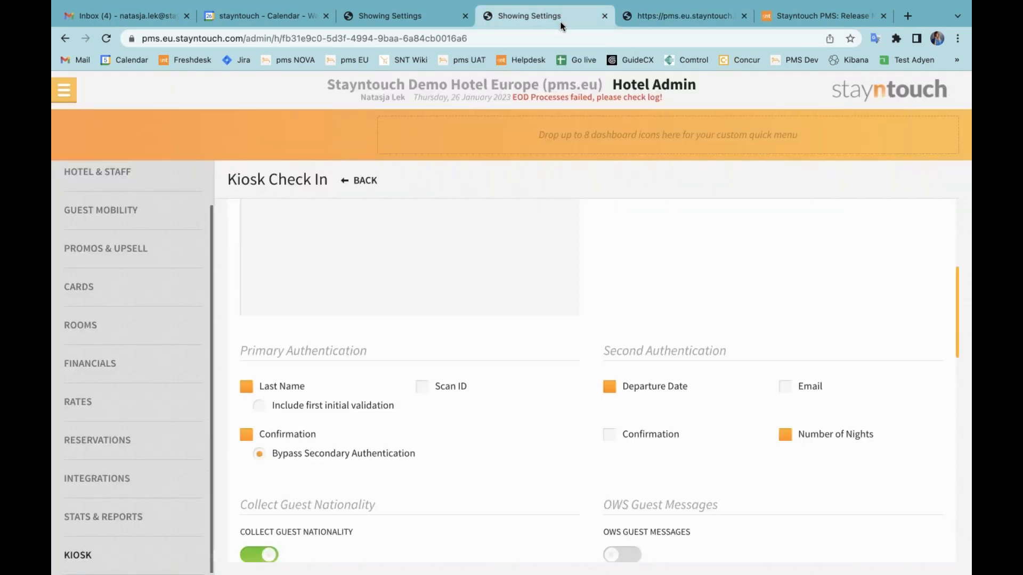
# Return to the staff dashboard and open the checked-in guest's stay card from Stayovers.
pyautogui.click(64, 92)
pyautogui.click(145, 130)
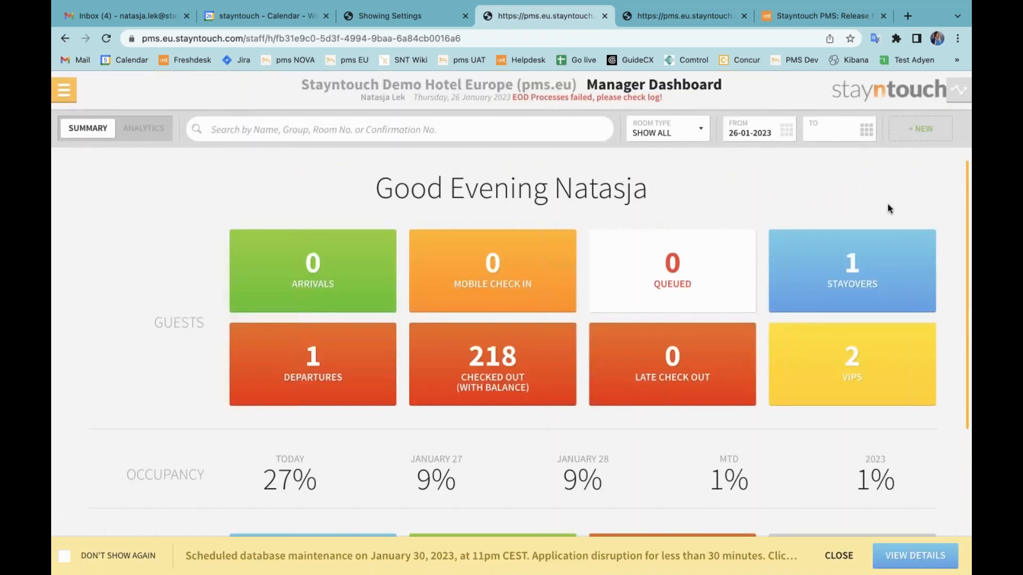
pyautogui.click(864, 264)
pyautogui.click(827, 197)
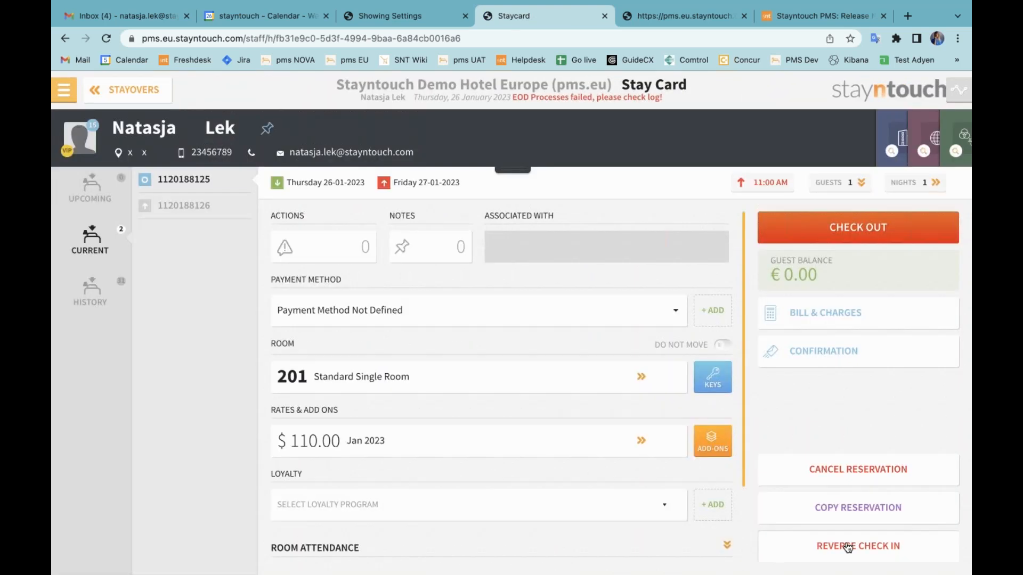
# Reverse the guest's check-in with the room's housekeeping status set to Ready, and copy the reservation's confirmation number.
pyautogui.click(847, 546)
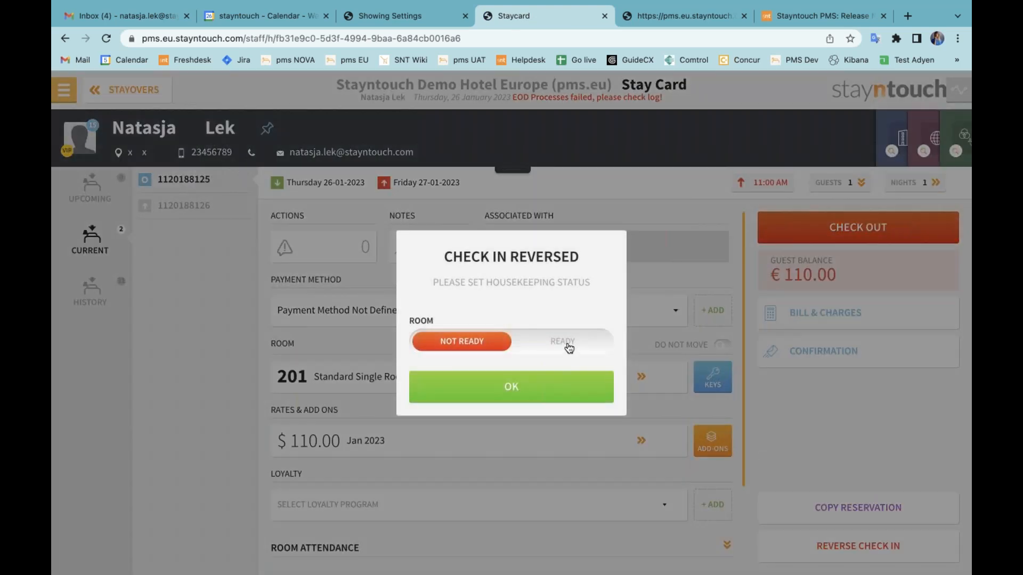
pyautogui.click(567, 344)
pyautogui.click(560, 387)
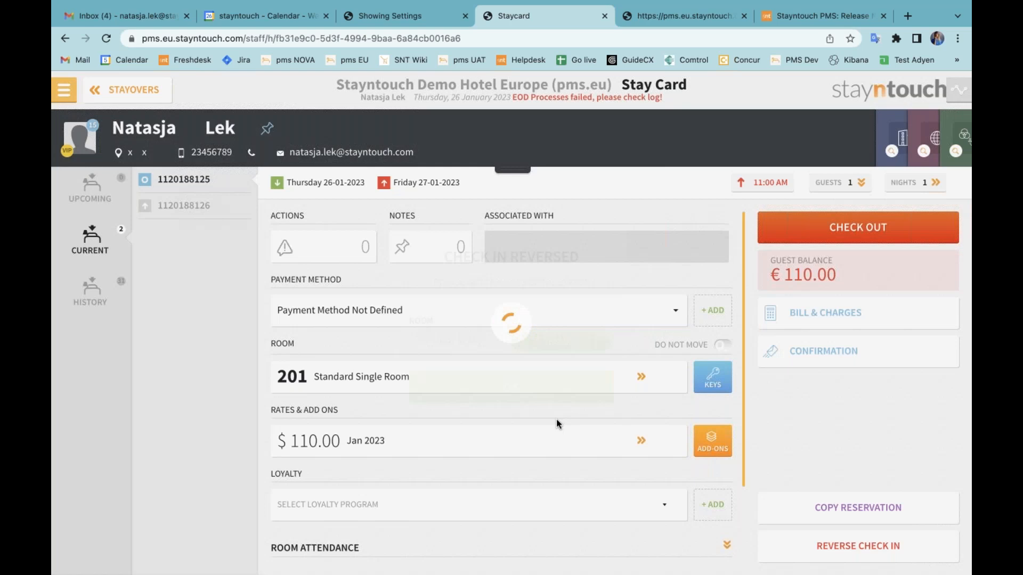
pyautogui.doubleClick(194, 182)
pyautogui.press('super+c')
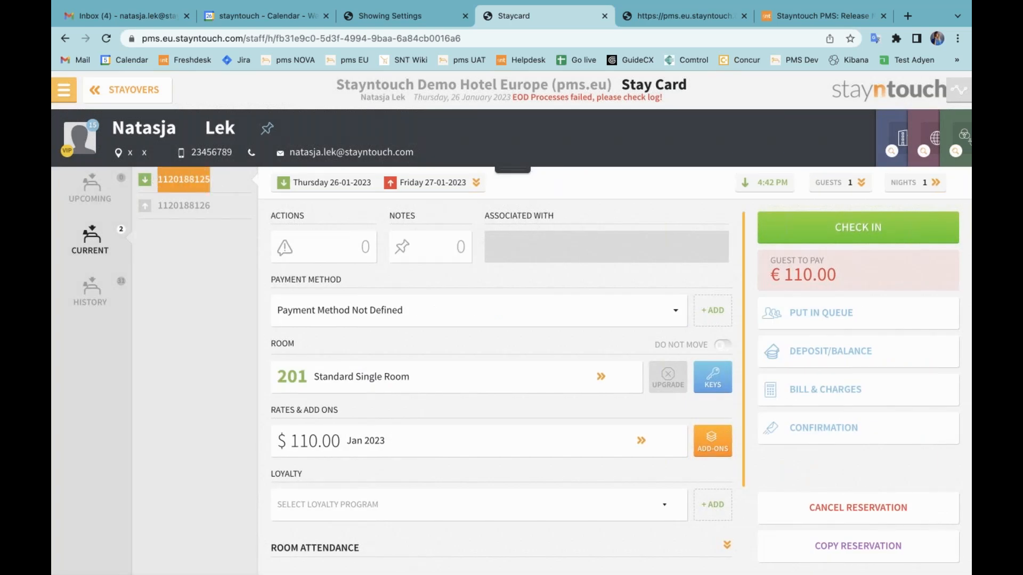
# Start a kiosk check-in with the guest's last name to view the second authentication choices, and exit to the kiosk home screen.
pyautogui.click(673, 17)
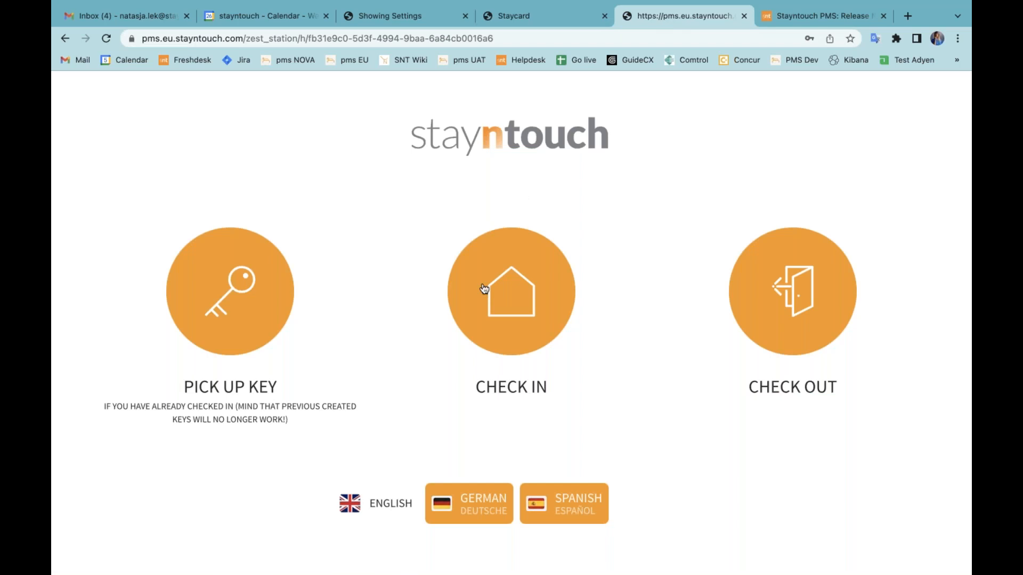
pyautogui.click(530, 298)
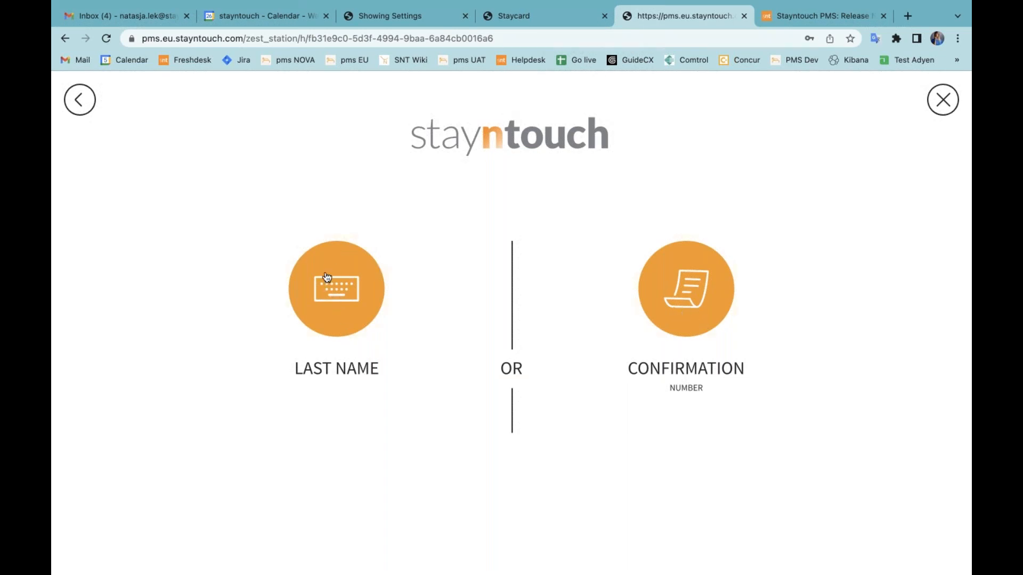
pyautogui.click(339, 306)
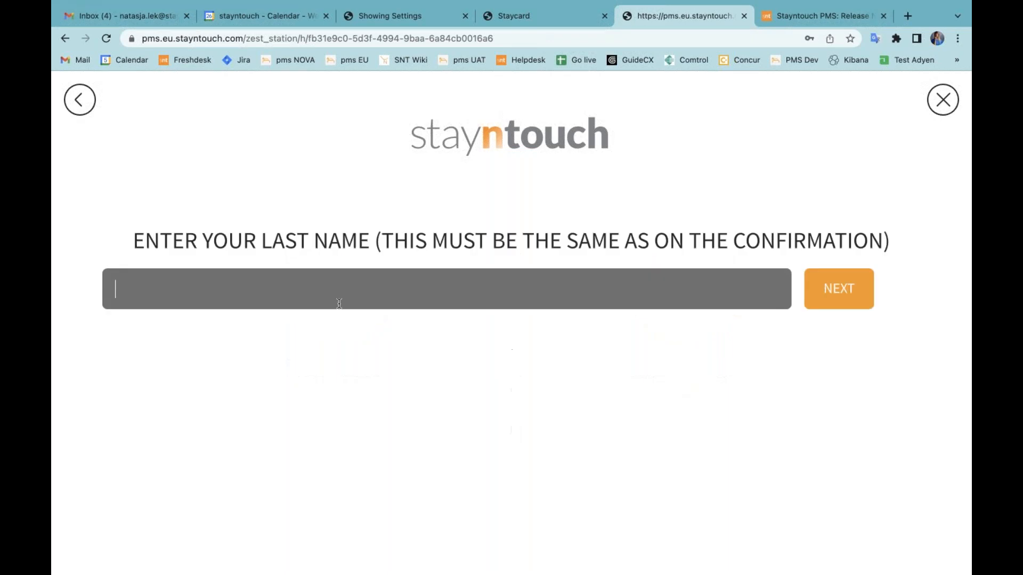
pyautogui.write('LEK')
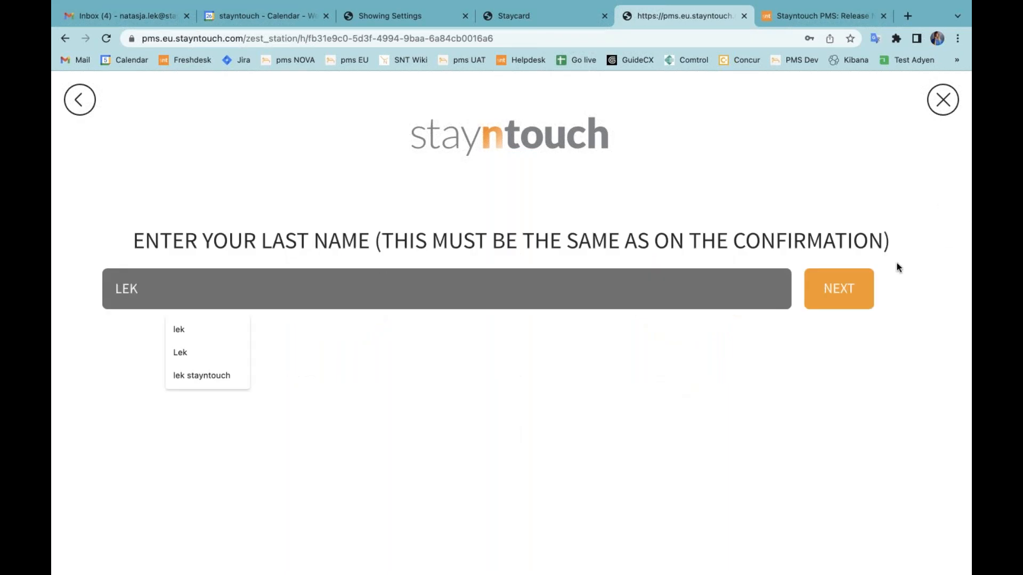
pyautogui.click(837, 294)
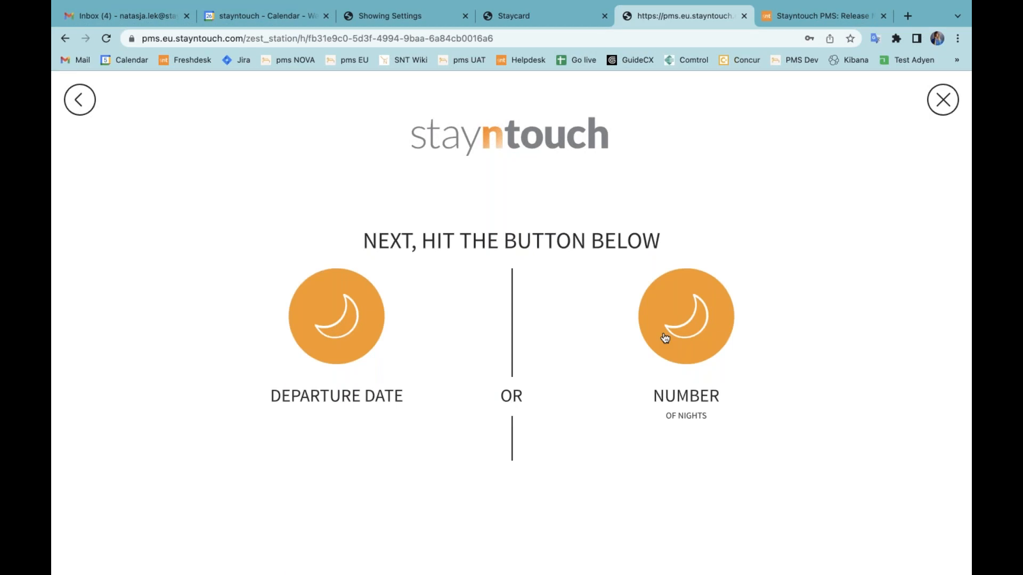
pyautogui.click(941, 105)
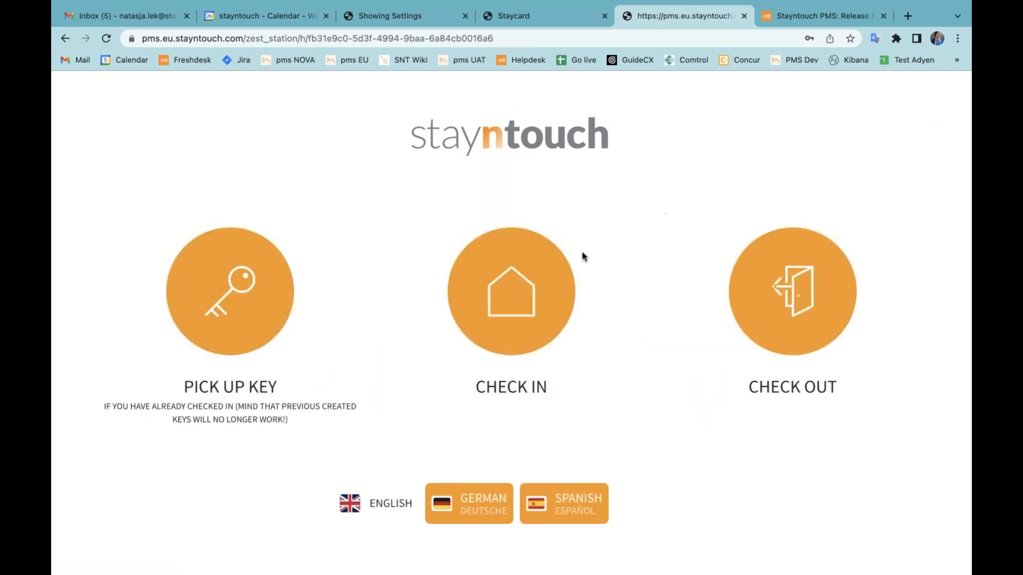
# Start a kiosk check-in by confirmation number and paste the copied reservation number to look up the booking.
pyautogui.click(510, 288)
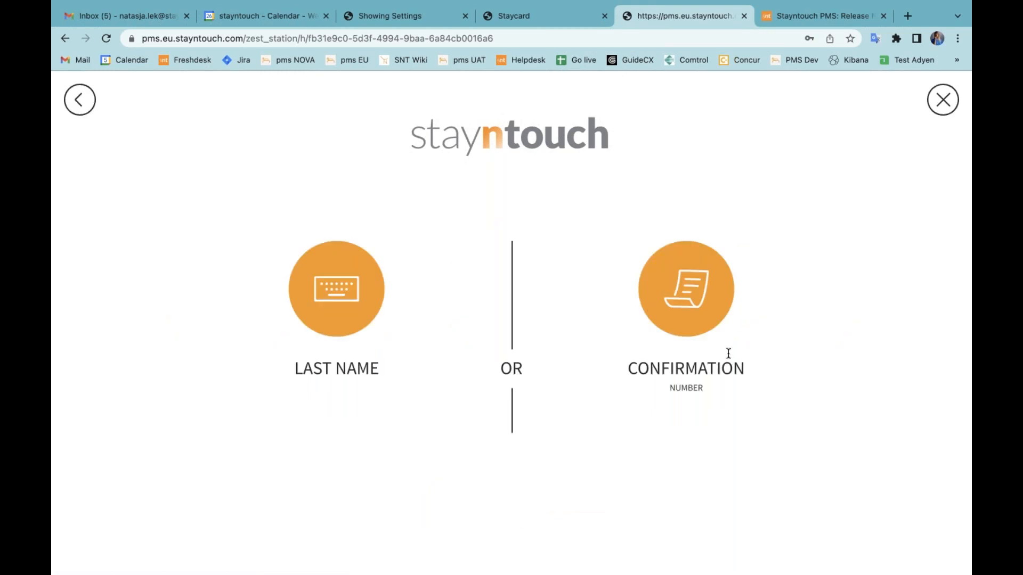
pyautogui.click(679, 287)
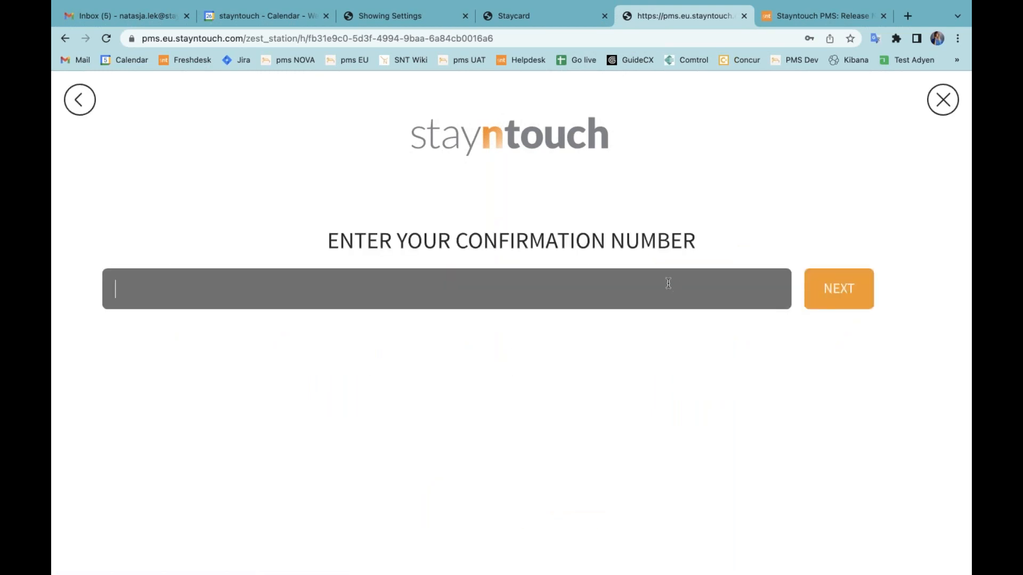
pyautogui.press('super+v')
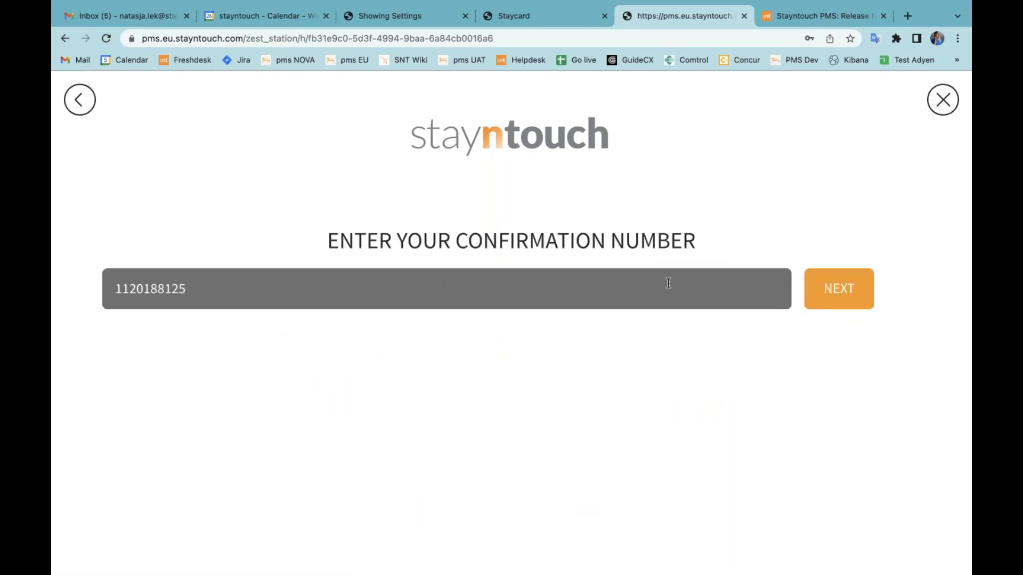
pyautogui.click(826, 292)
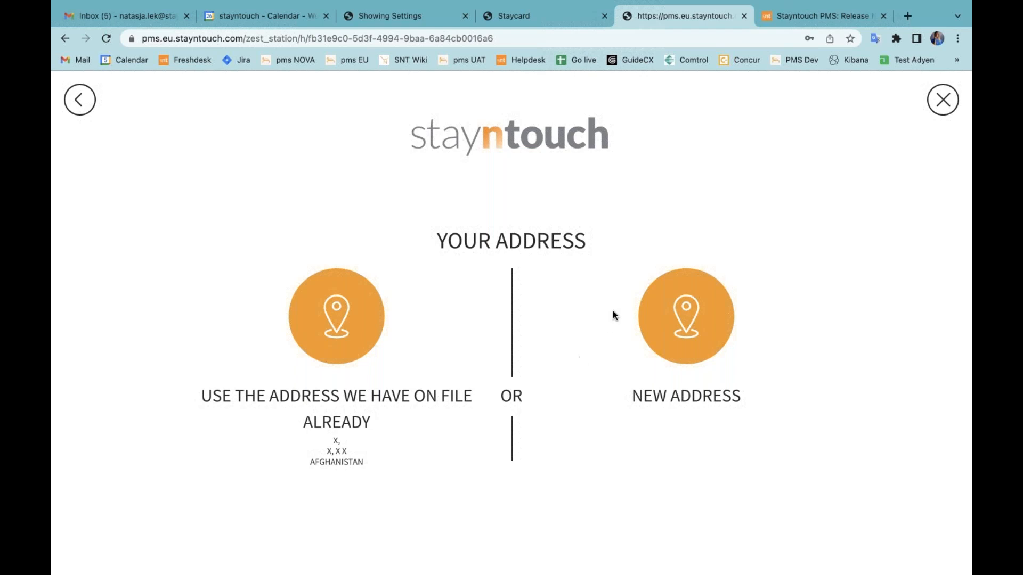
# Open Hotel Admin by replacing staff with admin in the stay card page's address, and examine the Kiosk Check In authentication settings.
pyautogui.click(545, 20)
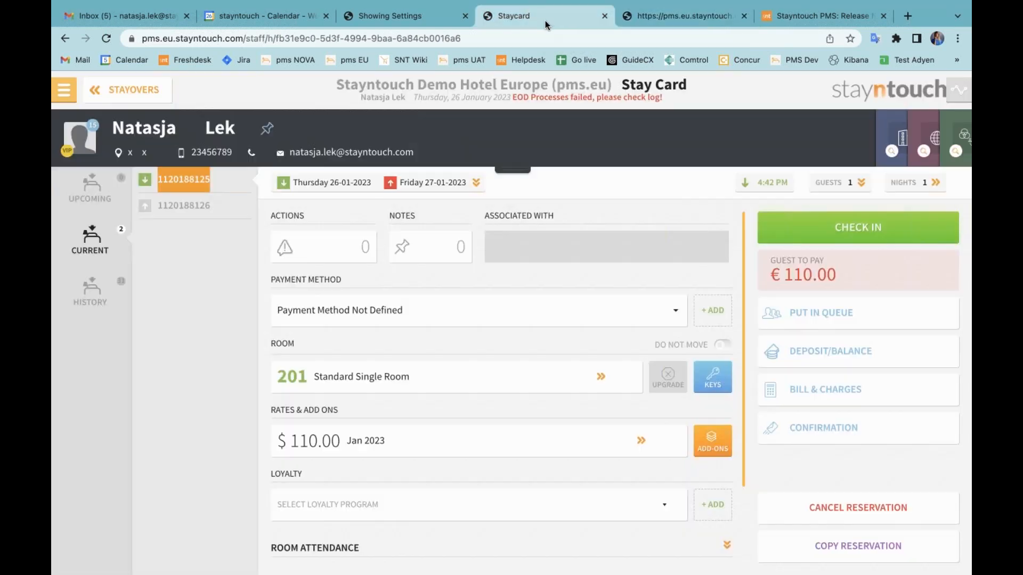
pyautogui.doubleClick(258, 35)
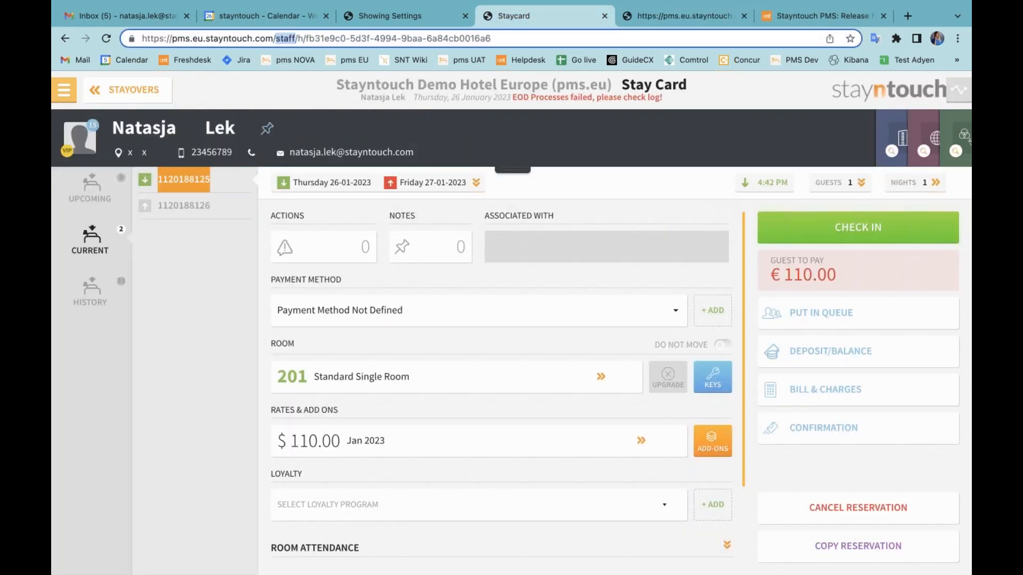
pyautogui.write('admin')
pyautogui.press('Return')
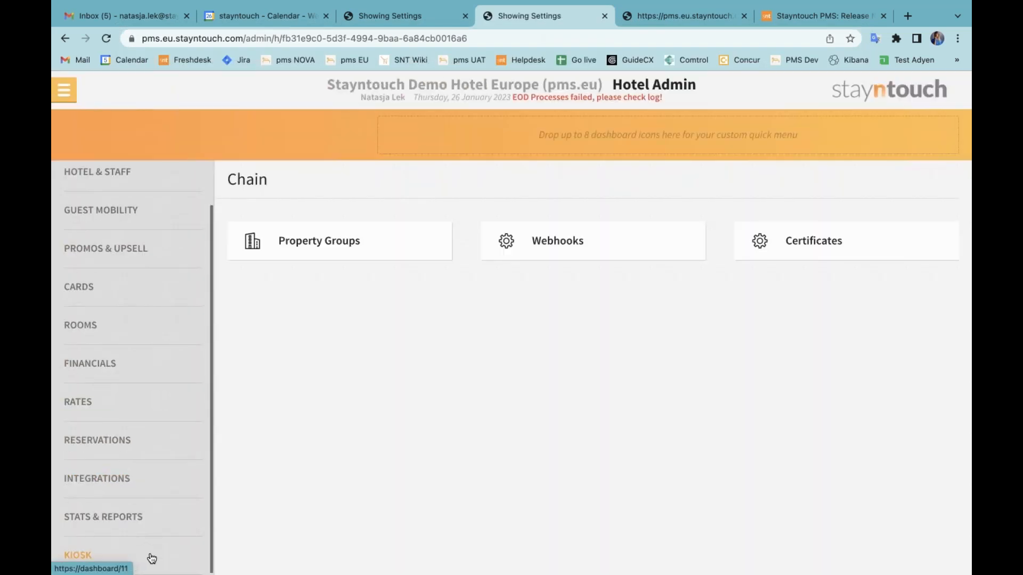
pyautogui.click(149, 555)
pyautogui.click(583, 232)
pyautogui.scroll(-10, 570, 384)
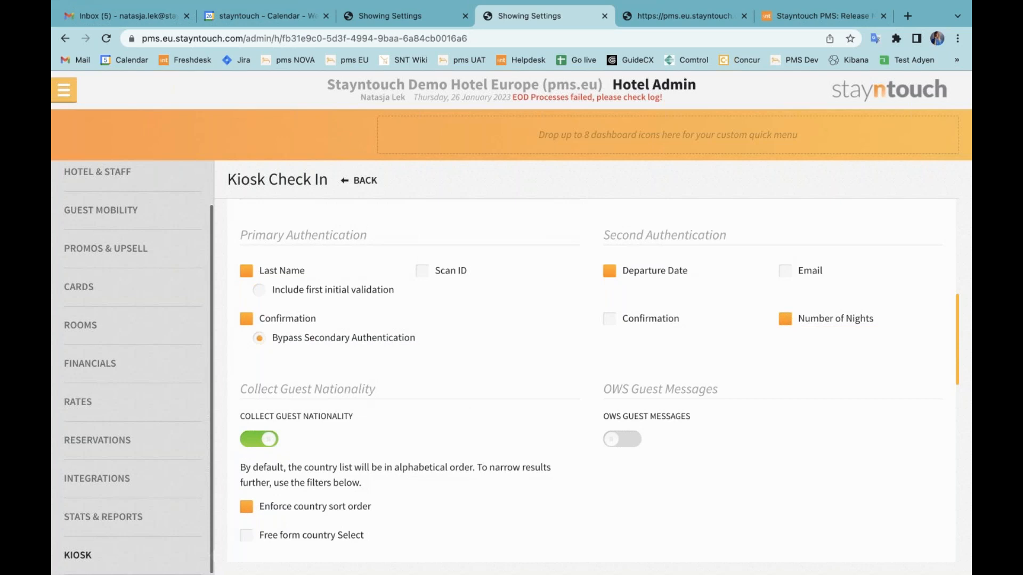
# Open the scheduled reports and exports overview and start a new report schedule.
pyautogui.click(65, 90)
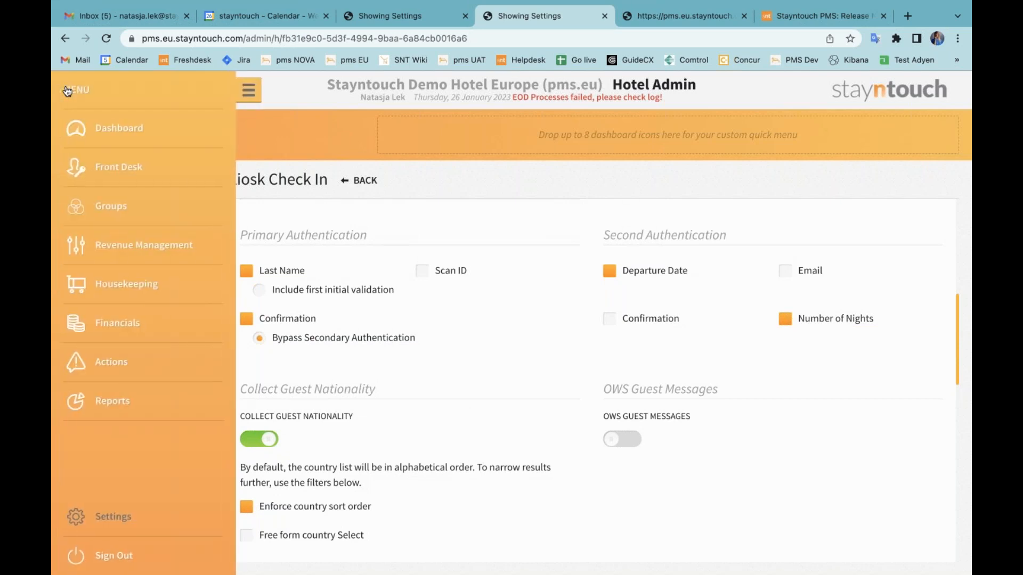
pyautogui.click(121, 403)
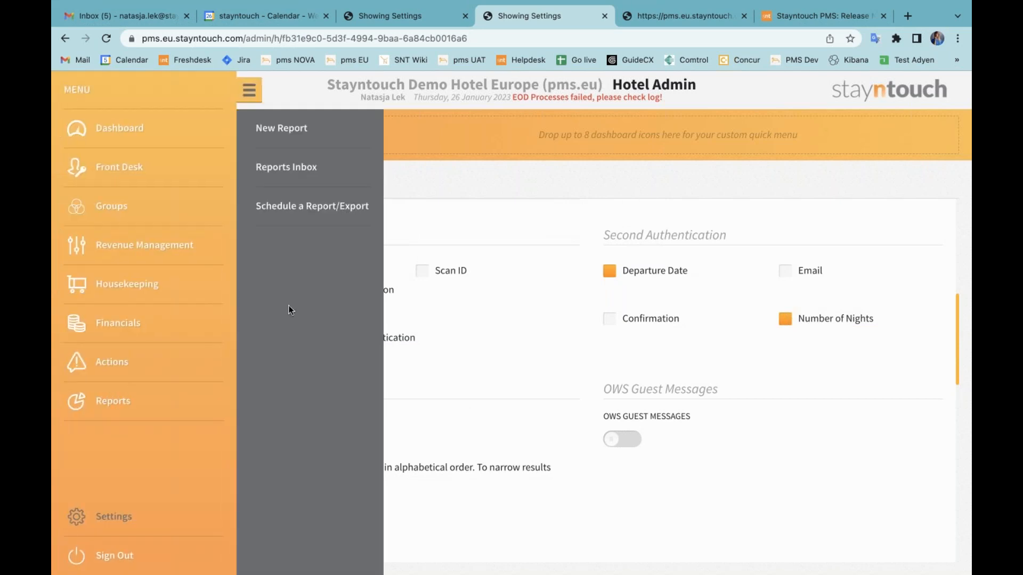
pyautogui.click(325, 219)
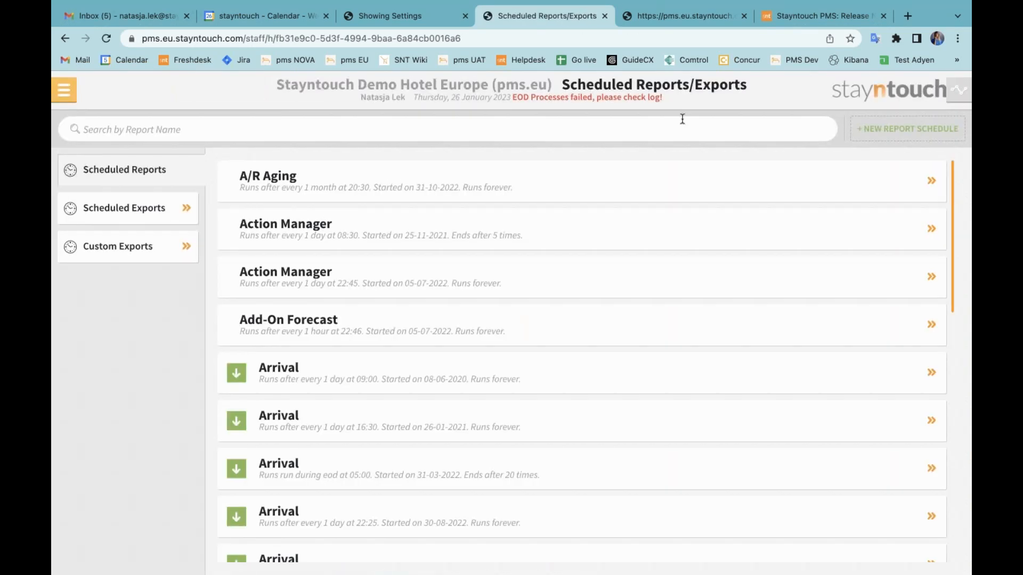
pyautogui.click(877, 134)
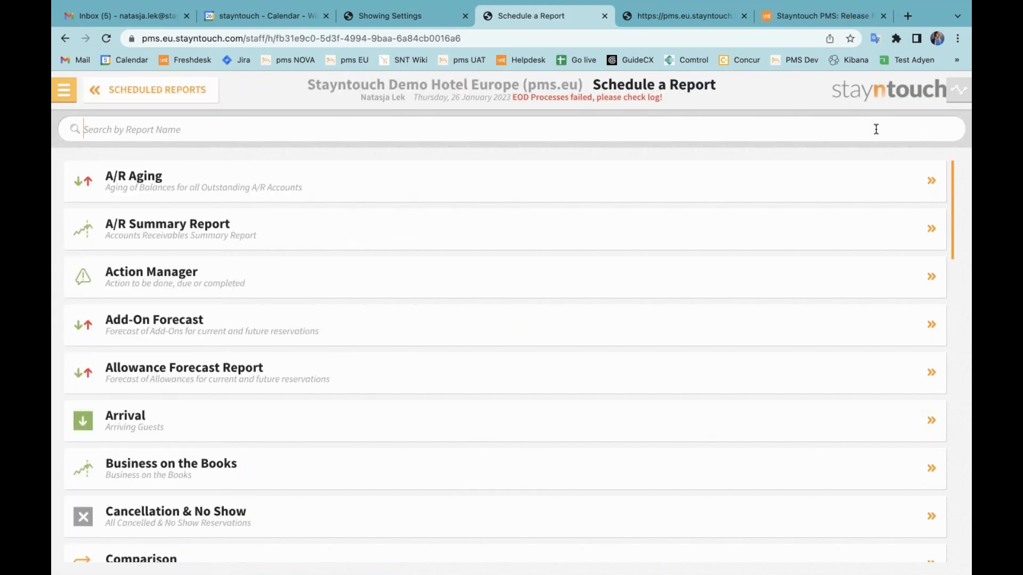
# Search the schedulable reports for "allow" and select the Allowance Forecast Report.
pyautogui.write('allow')
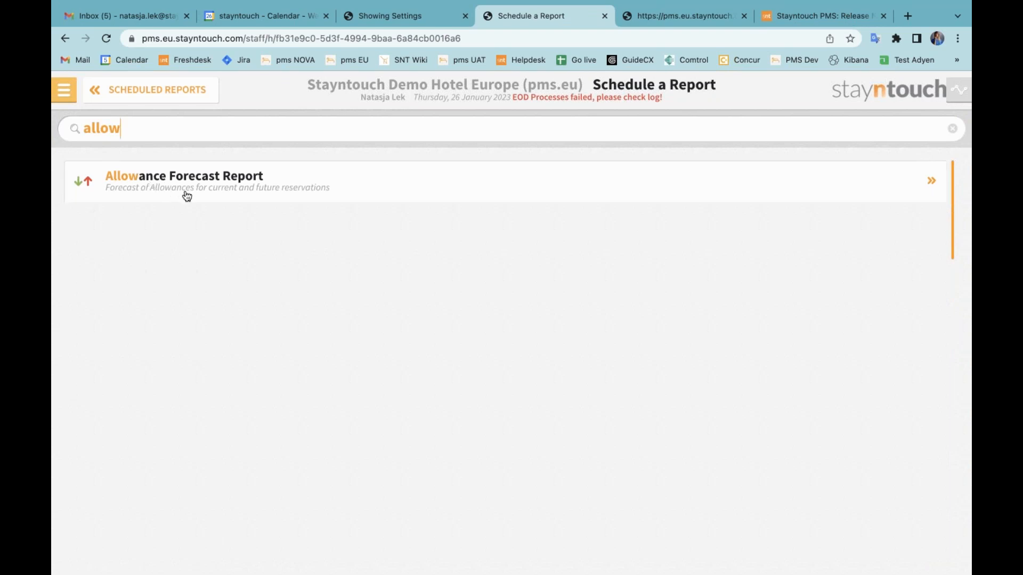
pyautogui.click(262, 195)
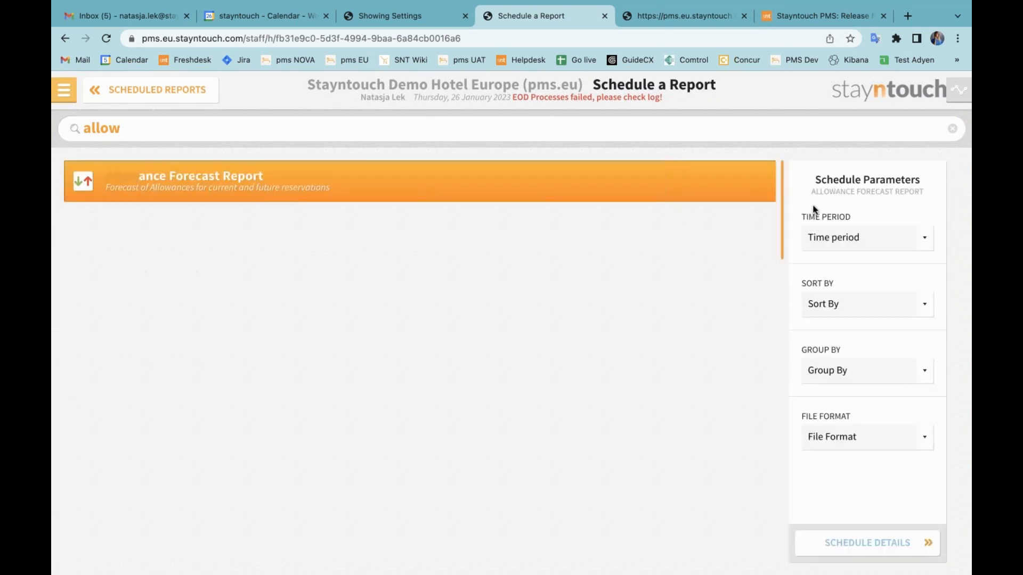
# Examine the time period, sort by, group by and file format choices in the Allowance Forecast Report's schedule parameters, leaving each unset.
pyautogui.click(824, 237)
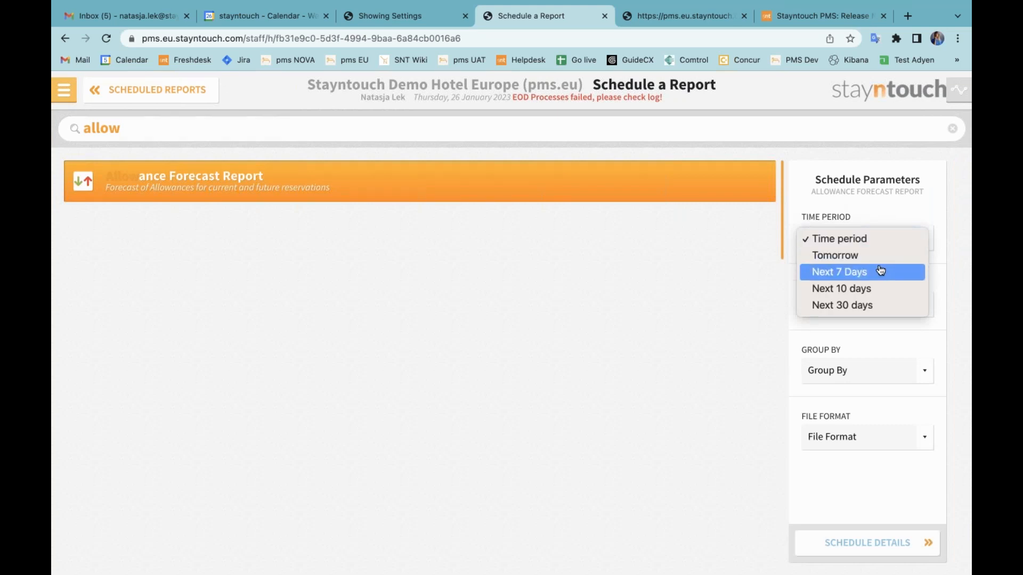
pyautogui.click(889, 208)
pyautogui.click(871, 308)
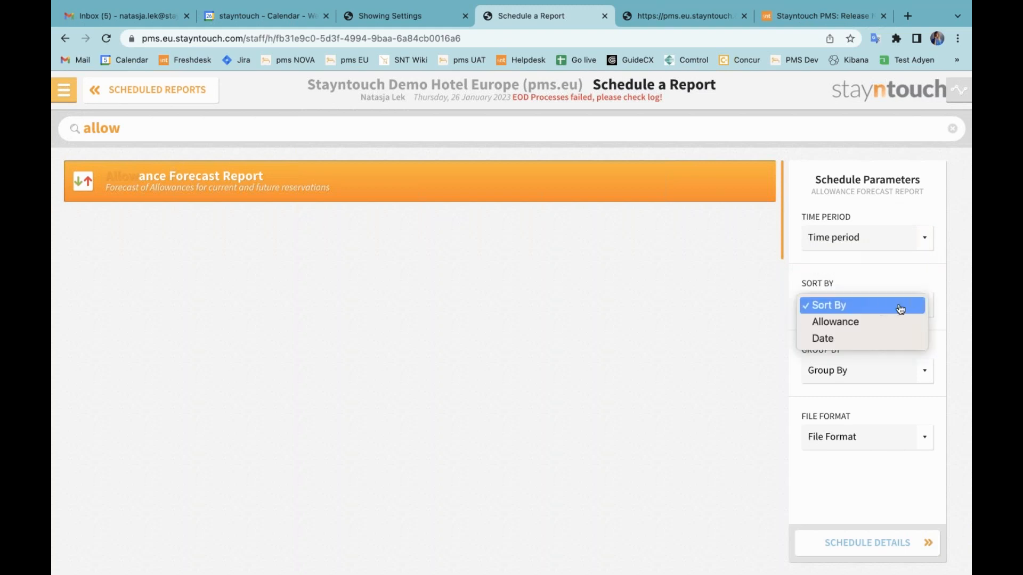
pyautogui.click(938, 331)
pyautogui.click(912, 370)
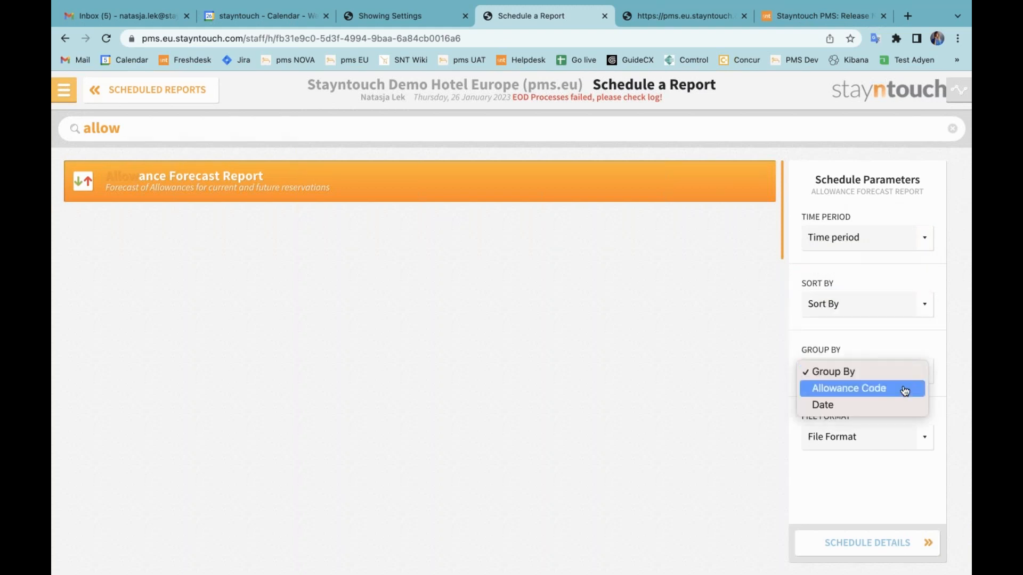
pyautogui.click(934, 358)
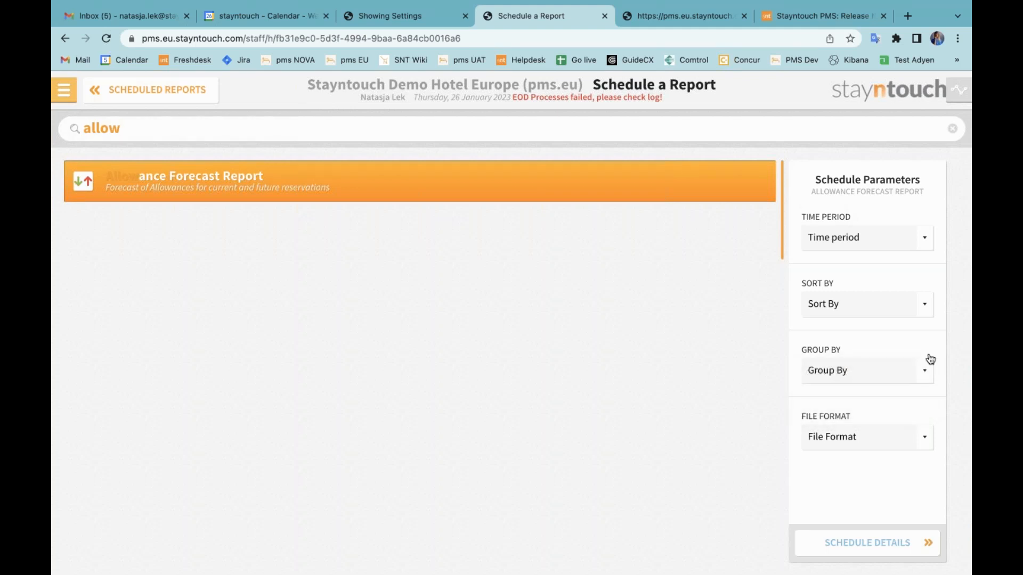
pyautogui.click(867, 439)
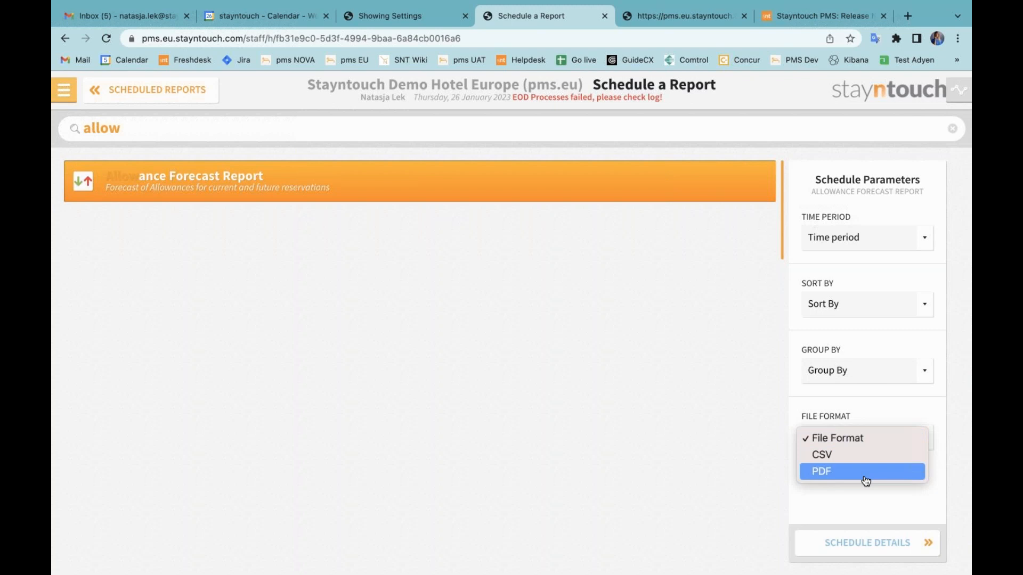
pyautogui.click(938, 431)
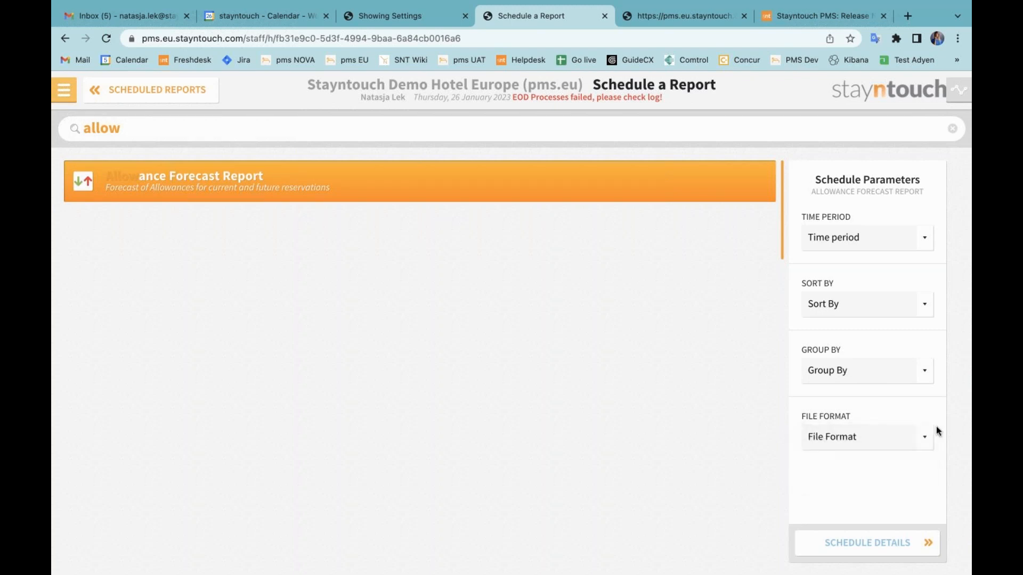
# Open the Allowance Forecast Report's schedule details and distribution list, and view the delivery method choices without selecting one.
pyautogui.click(881, 543)
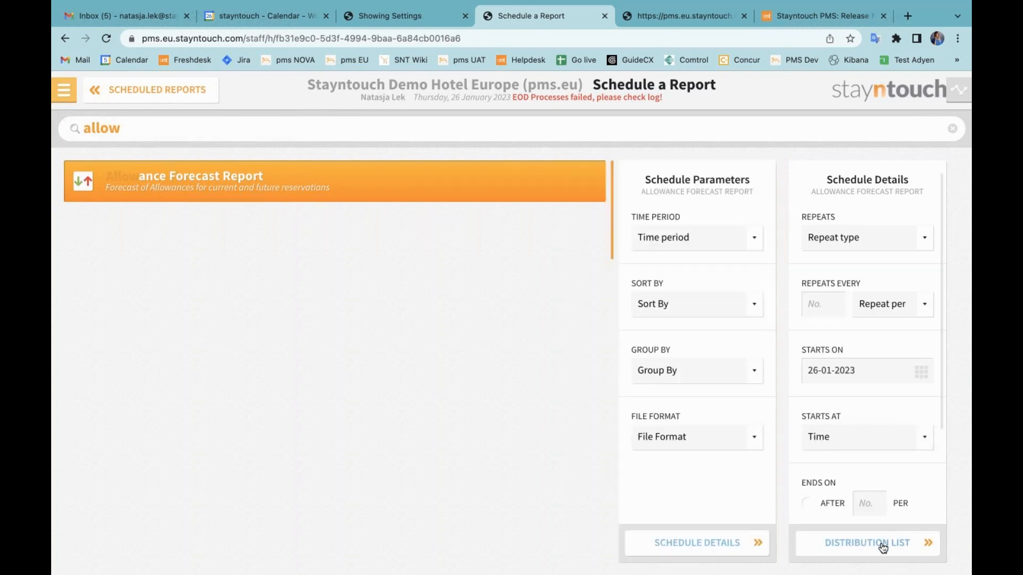
pyautogui.click(883, 547)
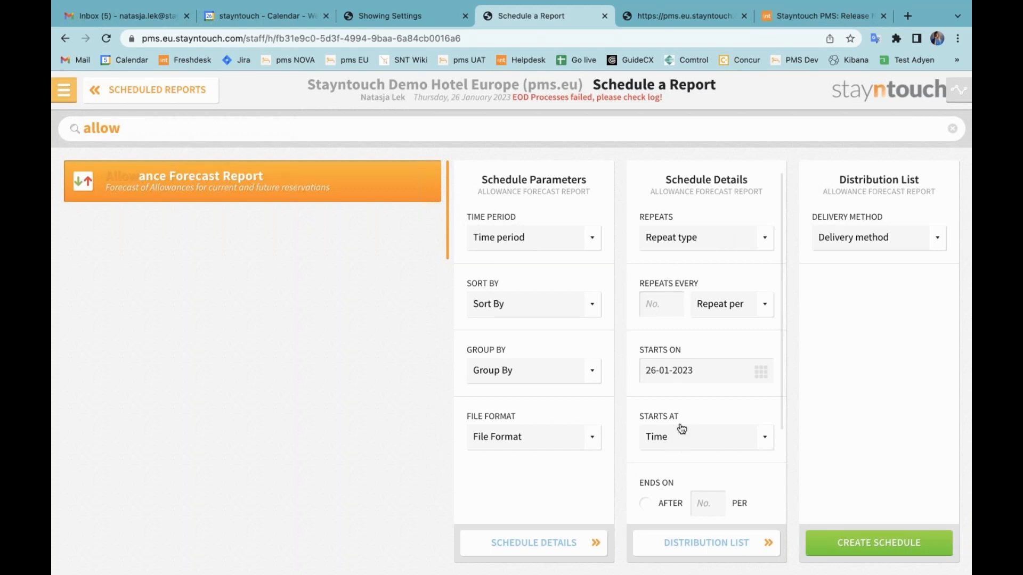
pyautogui.click(874, 244)
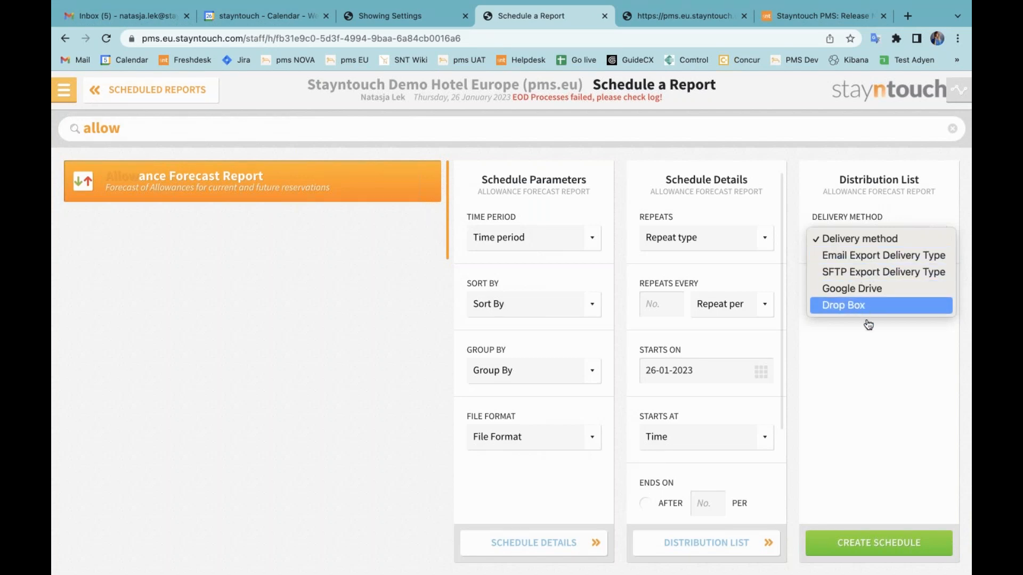
pyautogui.click(865, 353)
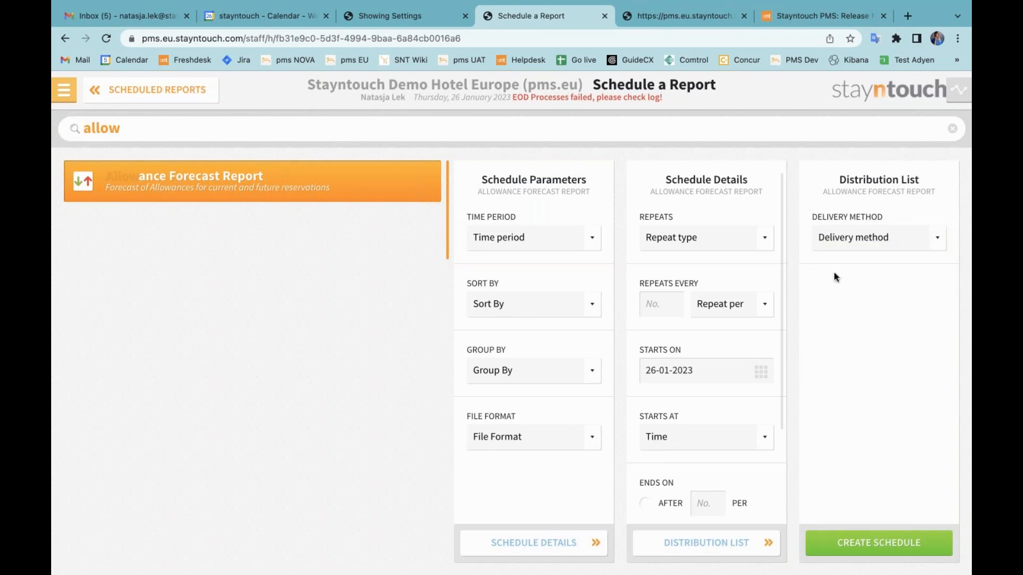